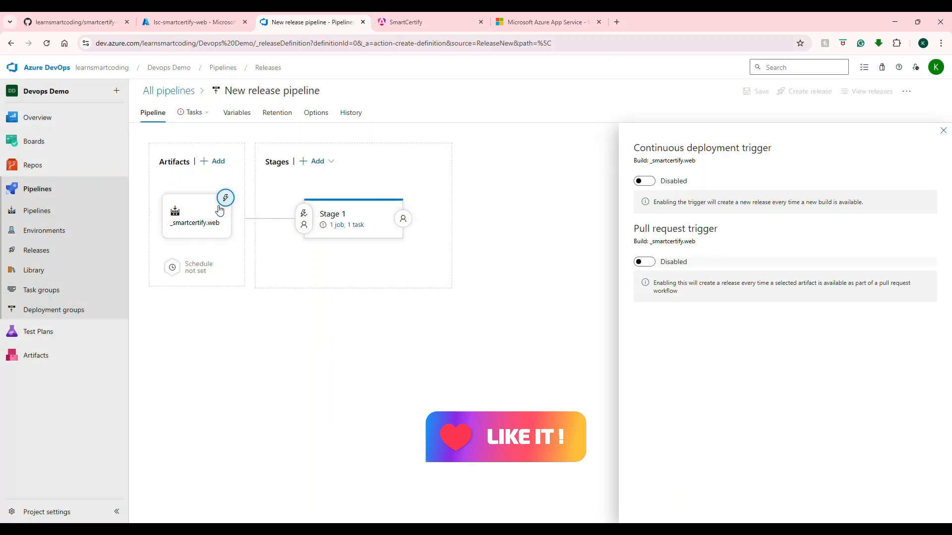
Step: Enable the continuous deployment trigger for the _smartcertify.web build artifact in the release pipeline
left_click(644, 181)
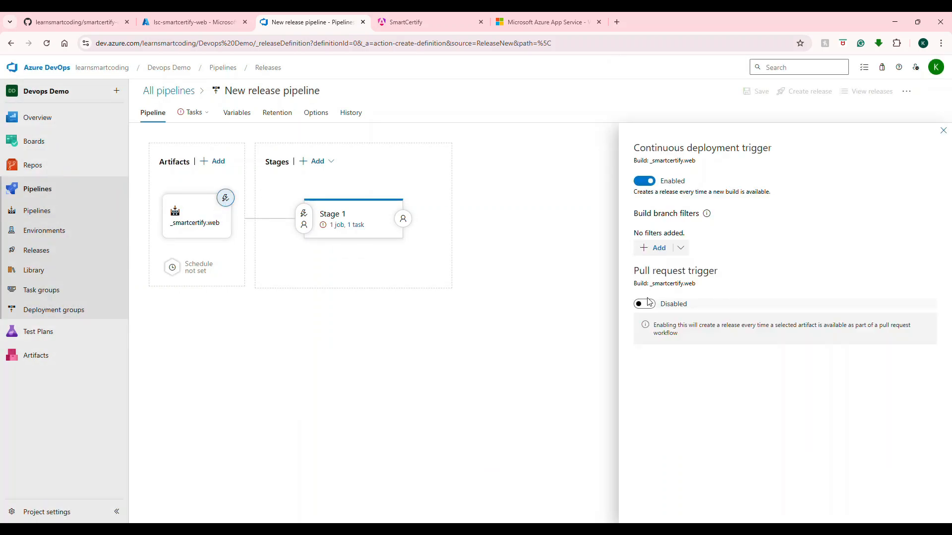
left_click(348, 218)
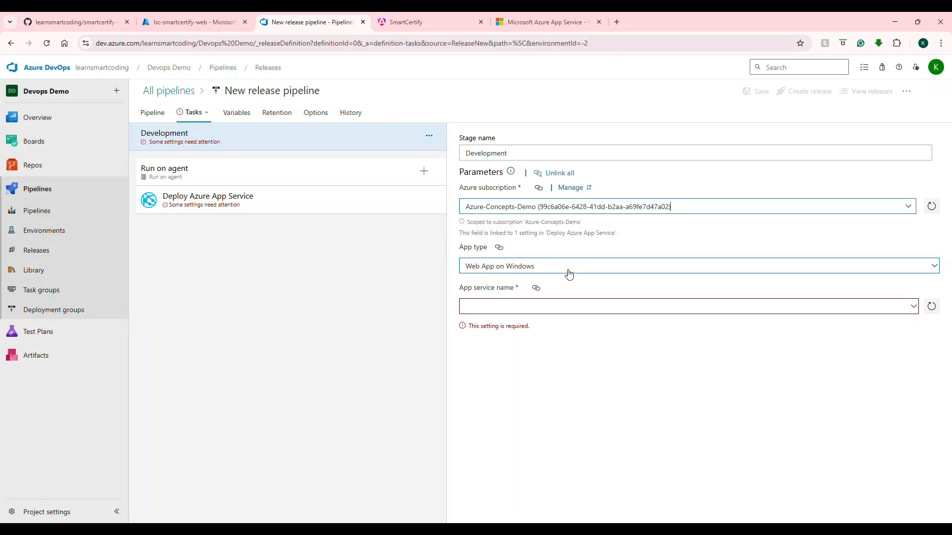
left_click(556, 255)
left_click(525, 285)
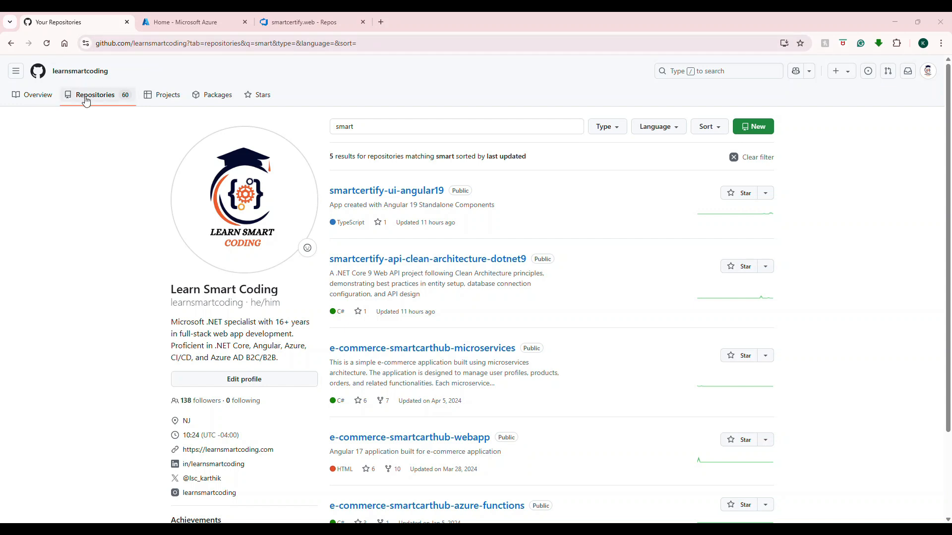
Step: Open the smartcertify-ui-angular19 repository on GitHub and show its HTTPS clone URL
left_click(351, 129)
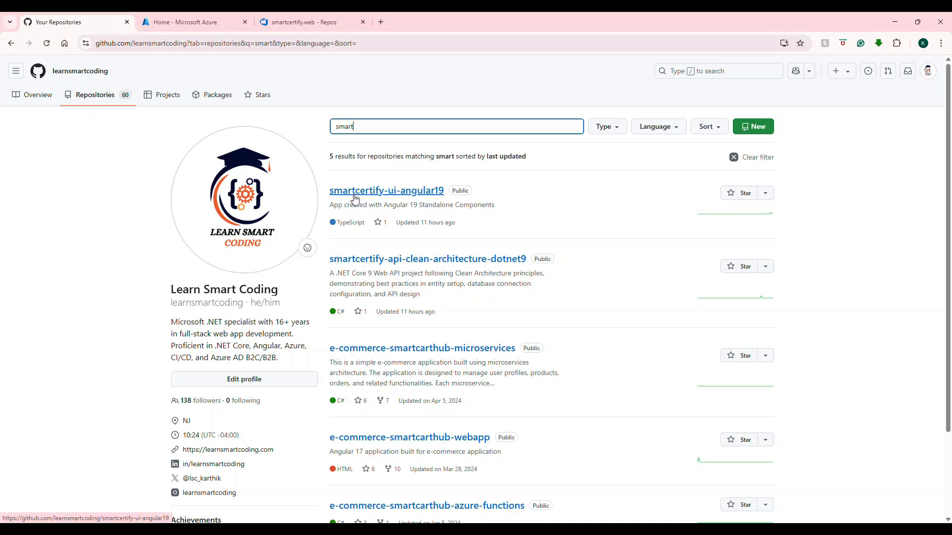
left_click(411, 201)
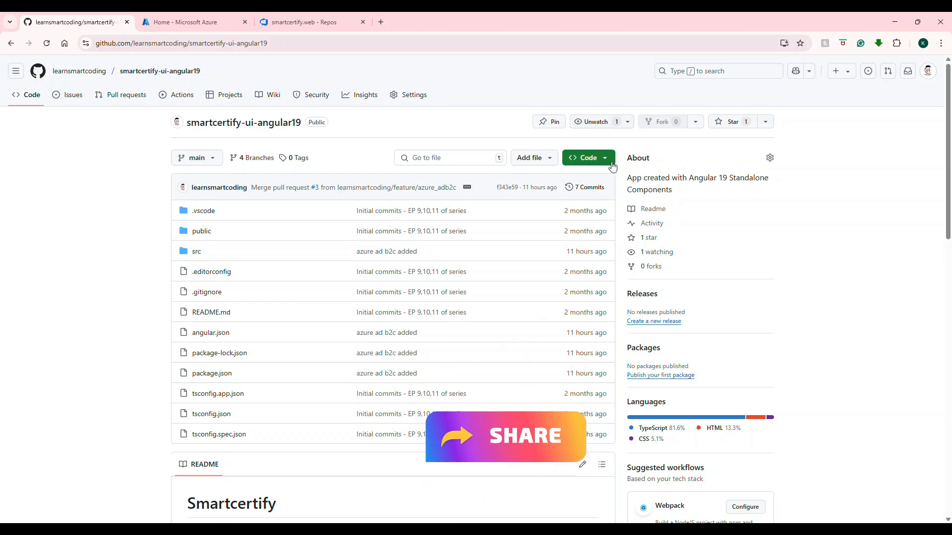
left_click(589, 157)
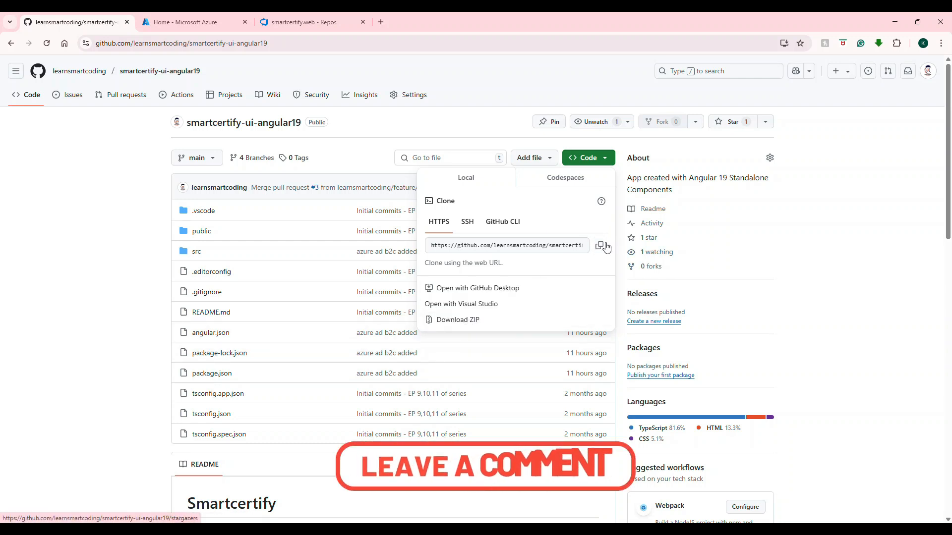
Step: Examine the local smartcertify.web folder in File Explorer, plus the smartcertify.web repository and its project's repository list in Azure DevOps
key("alt+Tab")
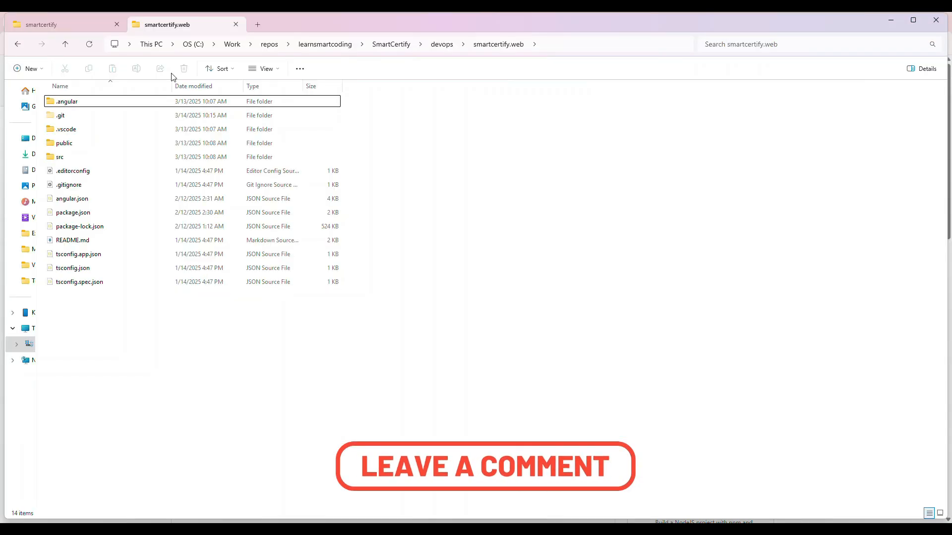
mouse_move(78, 119)
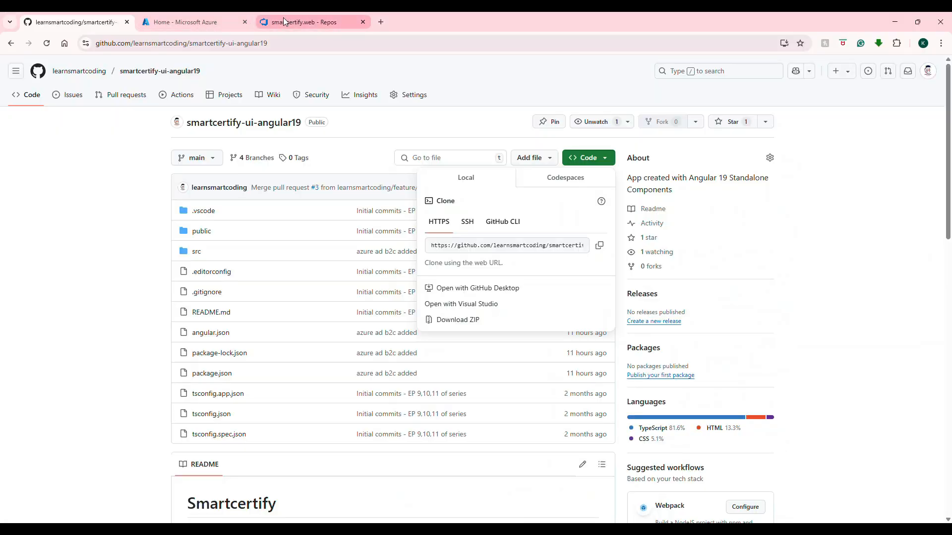
left_click(284, 20)
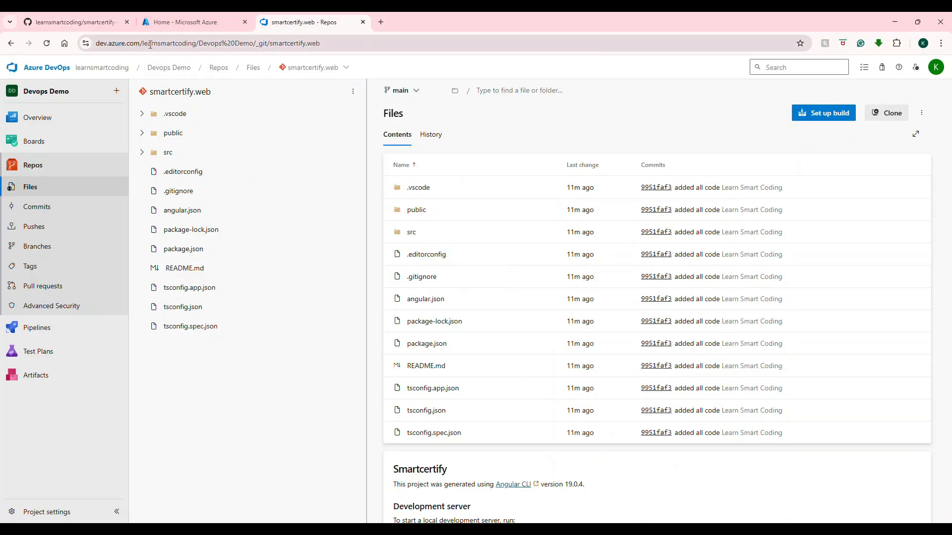
left_click_drag(193, 43, 140, 43)
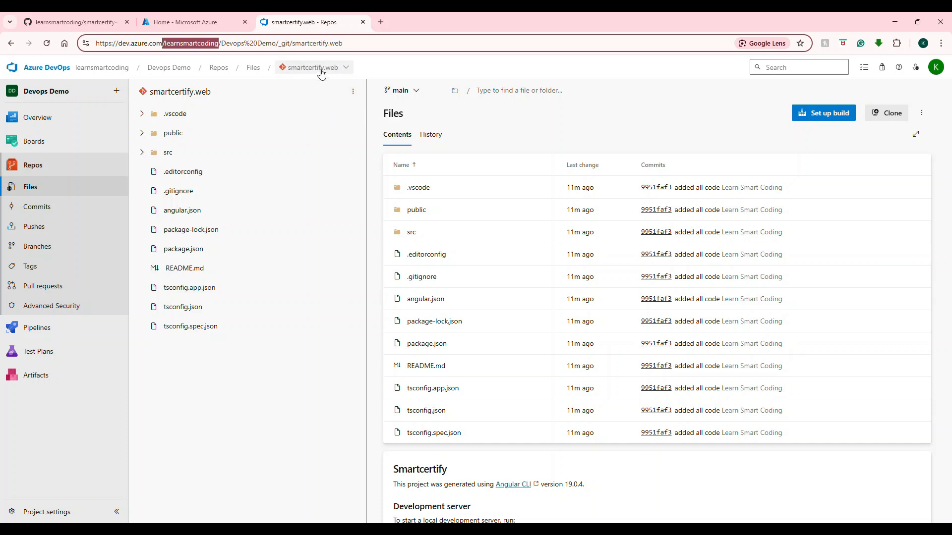
left_click(348, 69)
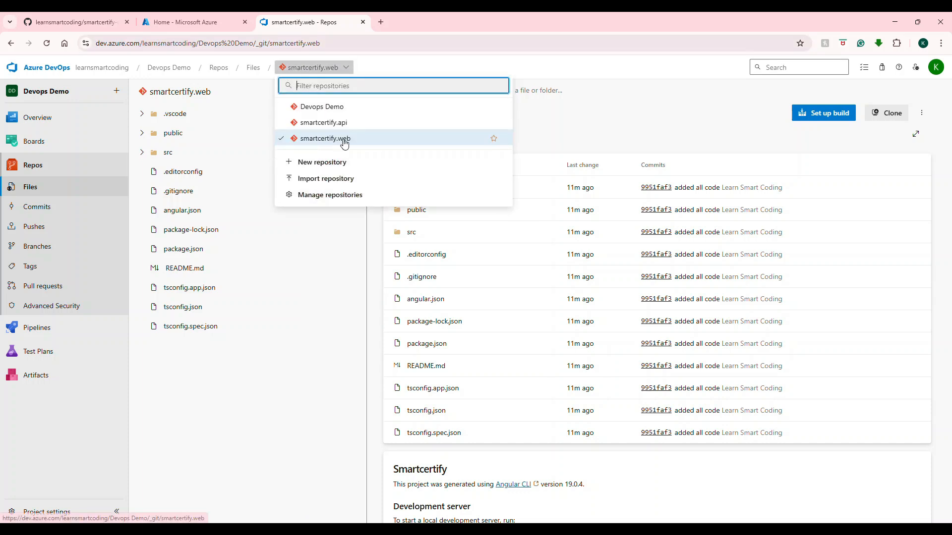
left_click(210, 416)
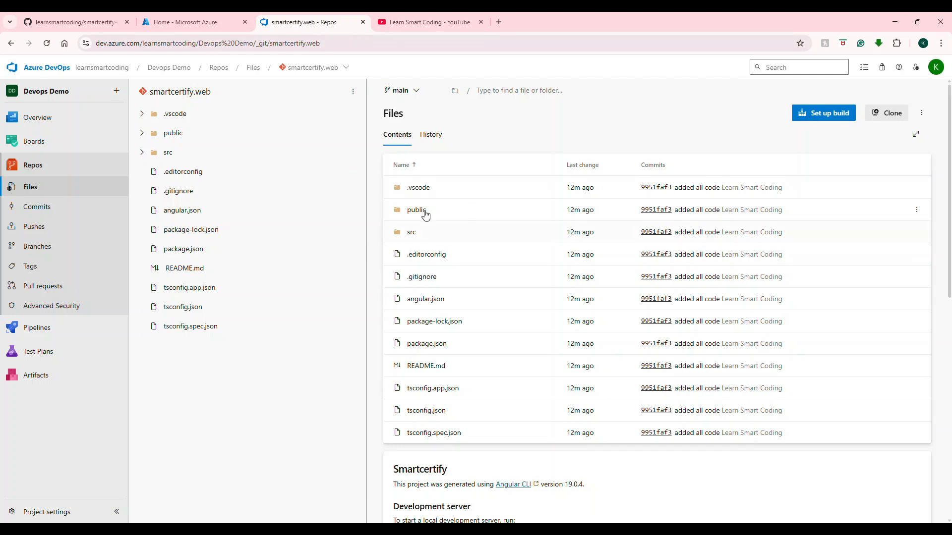
Step: View the "Git & Azure DevOps for absolute beginners!" video from the SmartCertify App playlist on YouTube, and close it to return to Azure DevOps
left_click(401, 30)
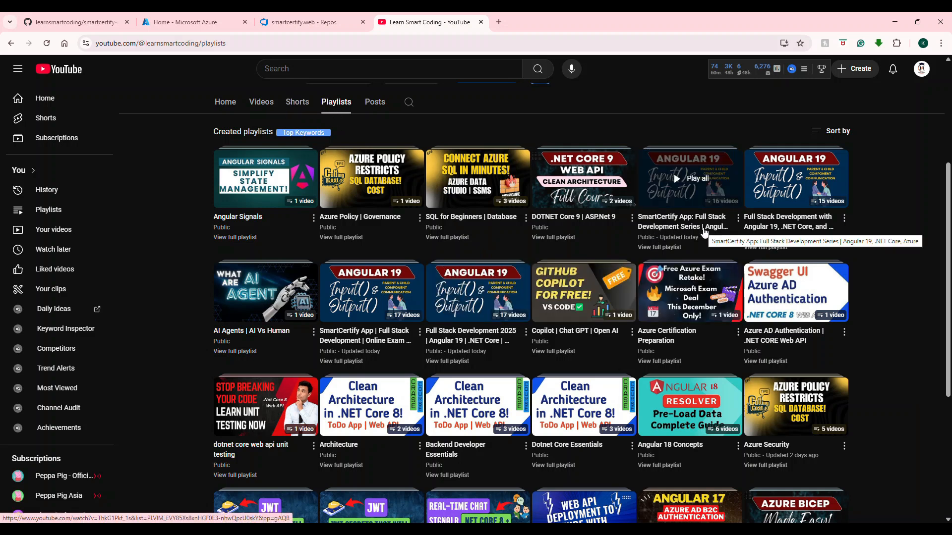
left_click(705, 232)
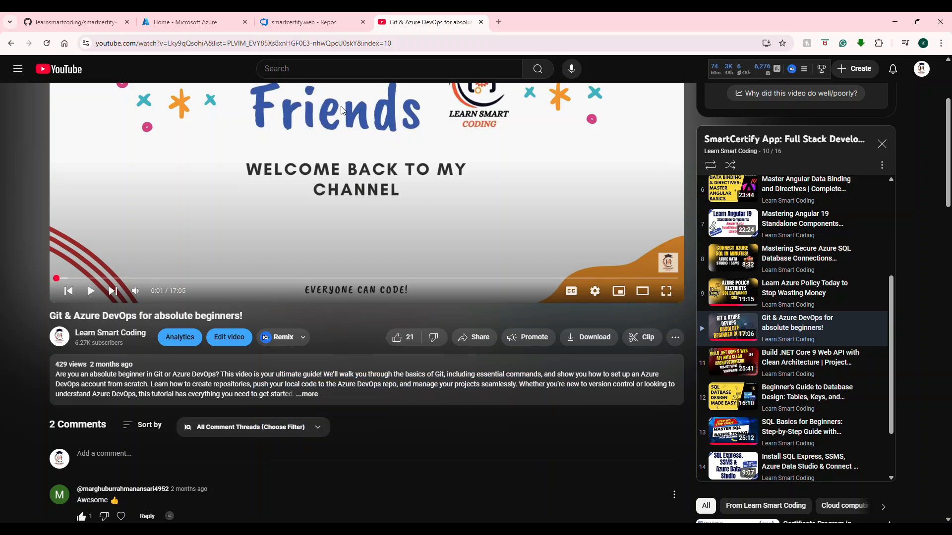
left_click(289, 23)
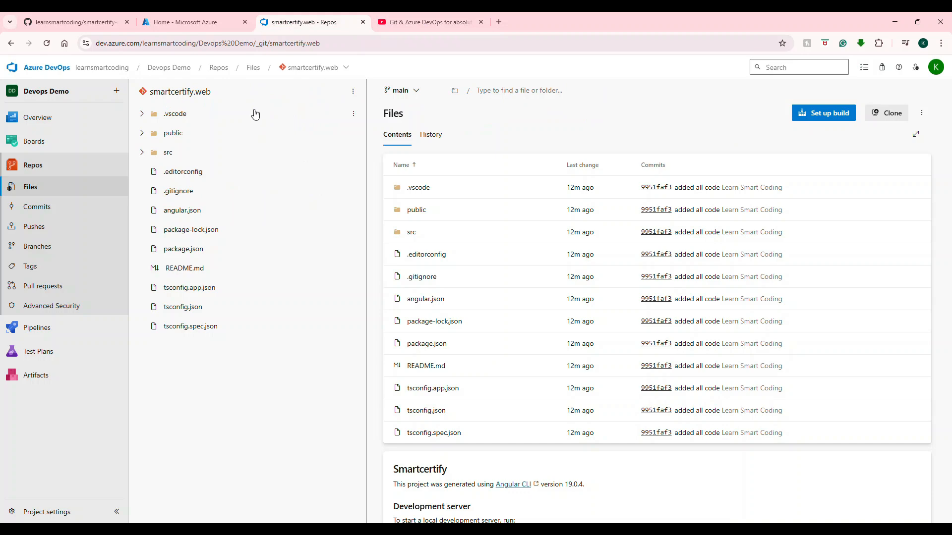
left_click(421, 22)
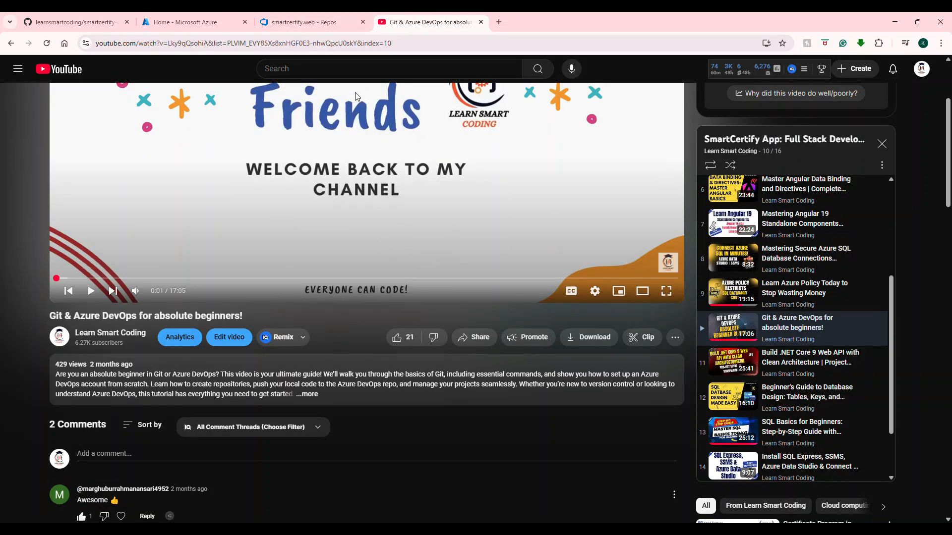
left_click(308, 22)
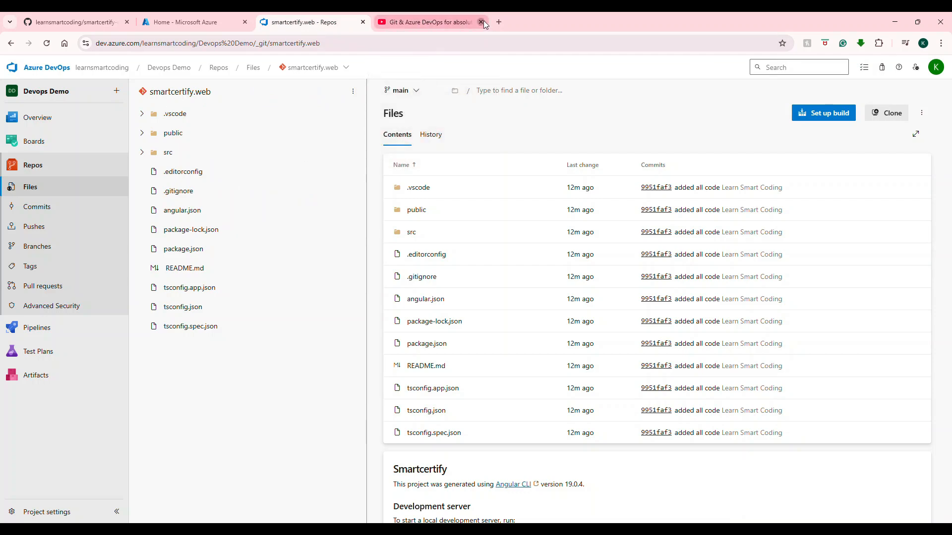
left_click(481, 22)
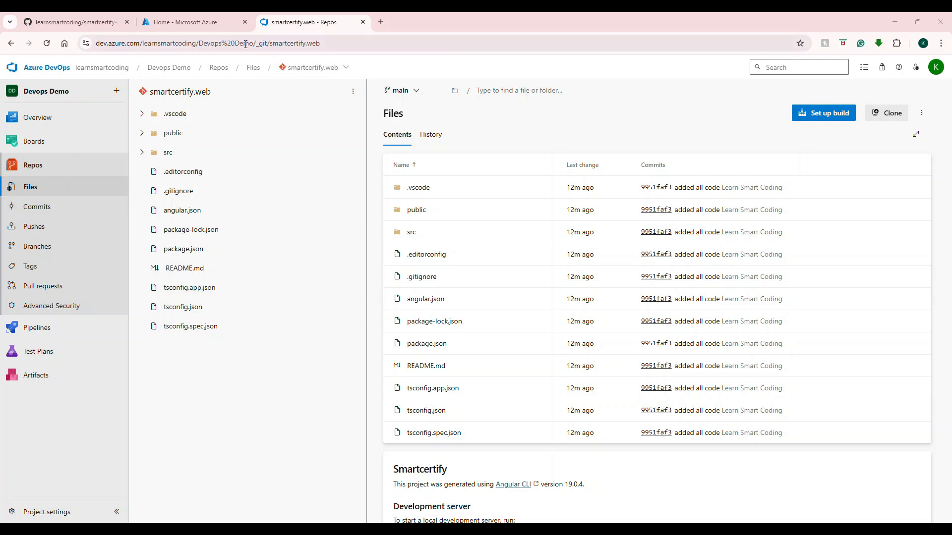
Step: Switch to the Azure portal, search for "web app" and start creating a Web App from the Marketplace
left_click(208, 23)
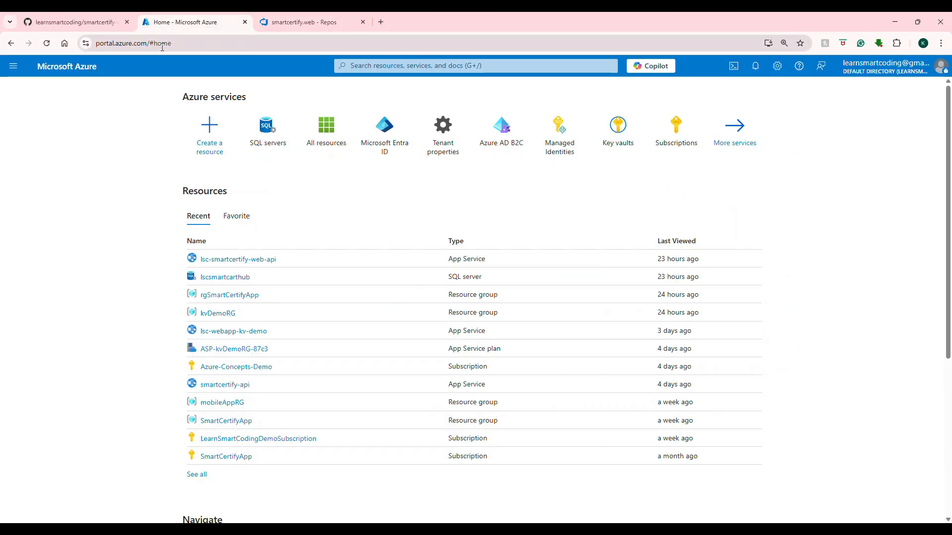
left_click(401, 66)
type("web app")
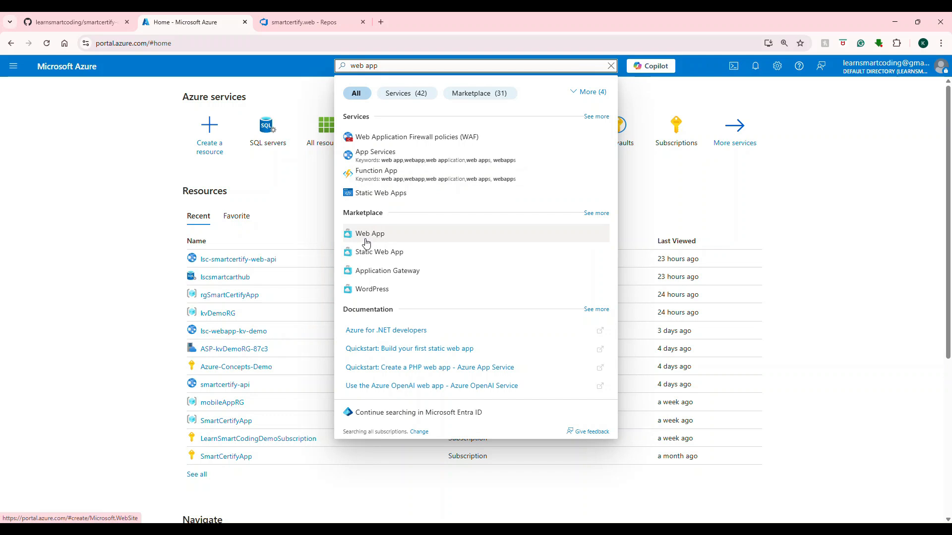
left_click(365, 243)
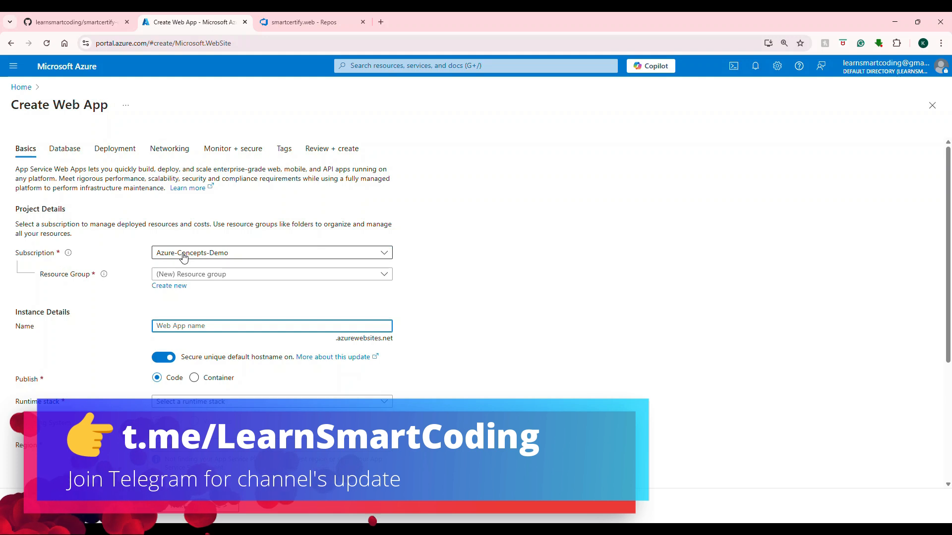
Step: Select the Azure-Concepts-Demo subscription and the rgSmartCertifyApp resource group for the web app
left_click(211, 253)
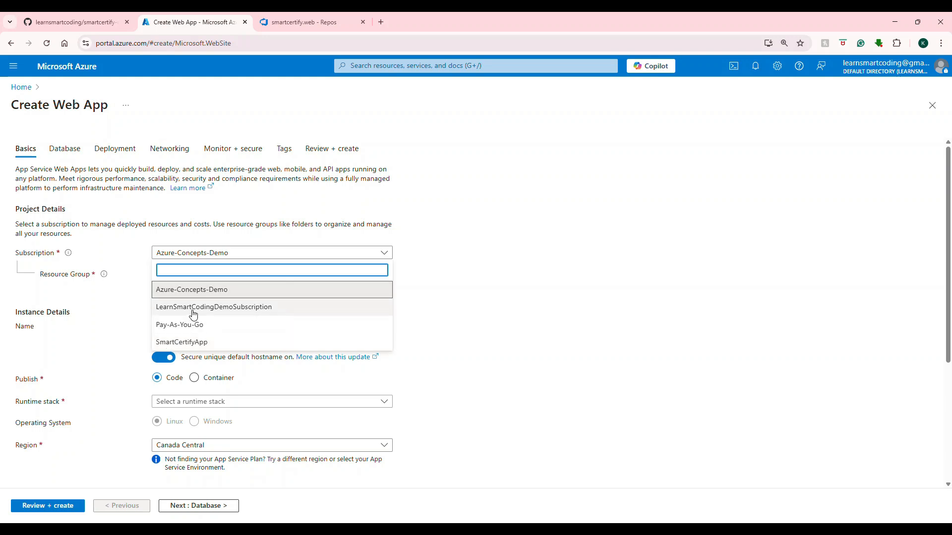
left_click(179, 296)
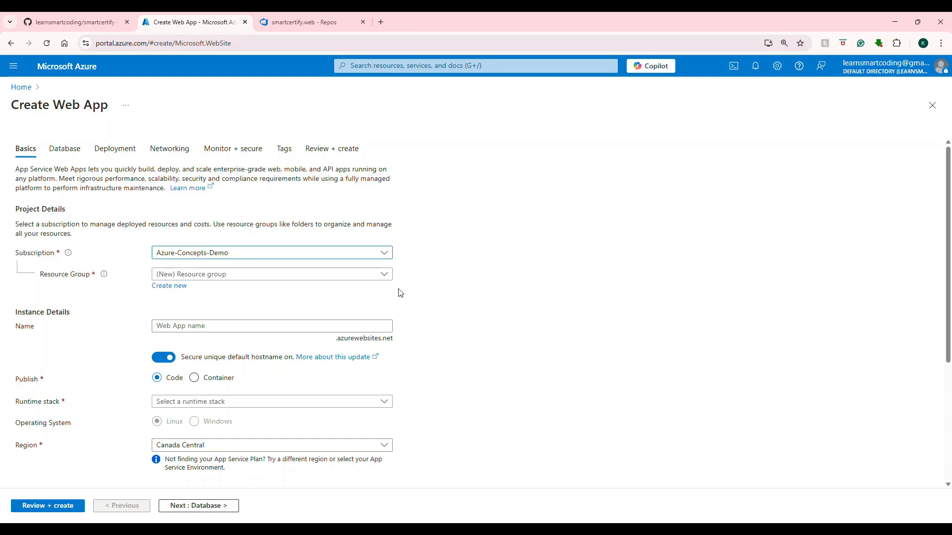
left_click(264, 260)
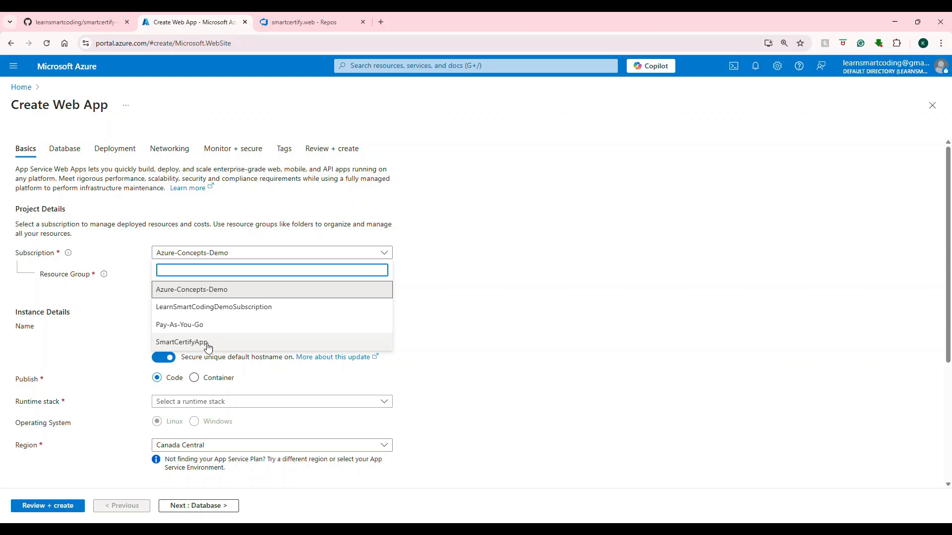
left_click(237, 294)
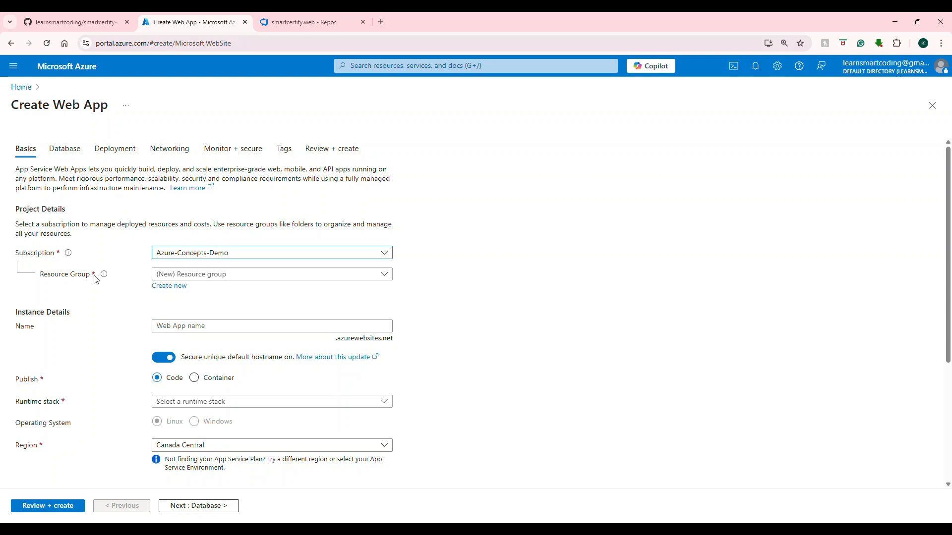
left_click(248, 274)
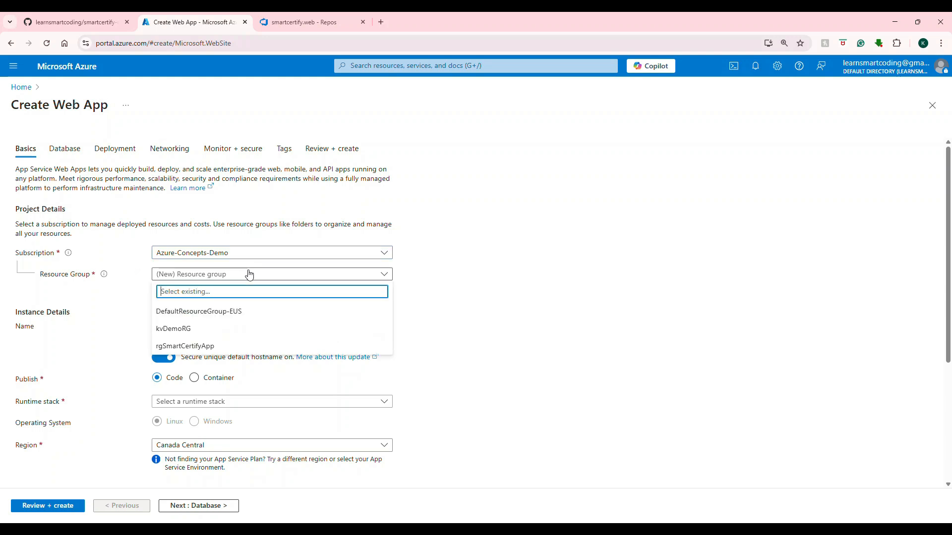
left_click(185, 345)
Step: Name the web app lsc-smartcertify-web and disable the secure unique default hostname
left_click(192, 329)
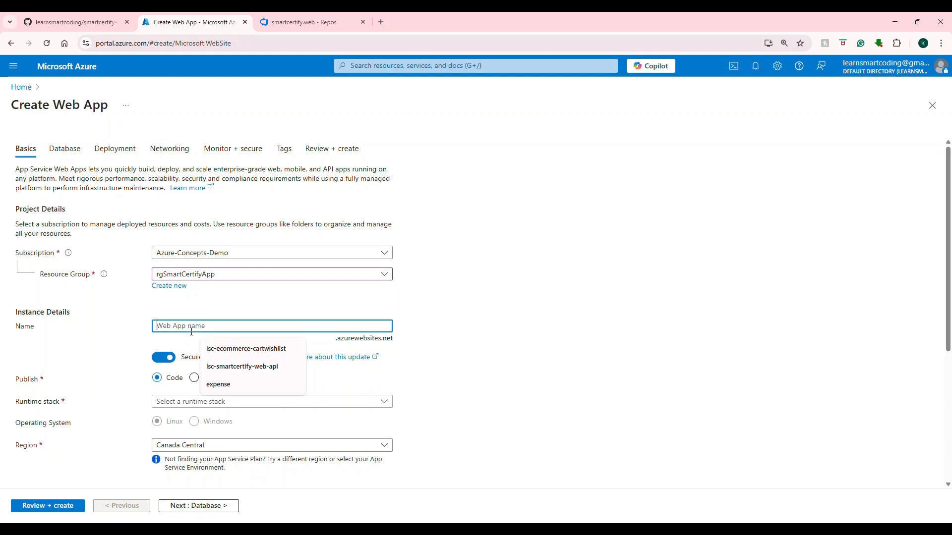
type("lsc-smartcertify-web")
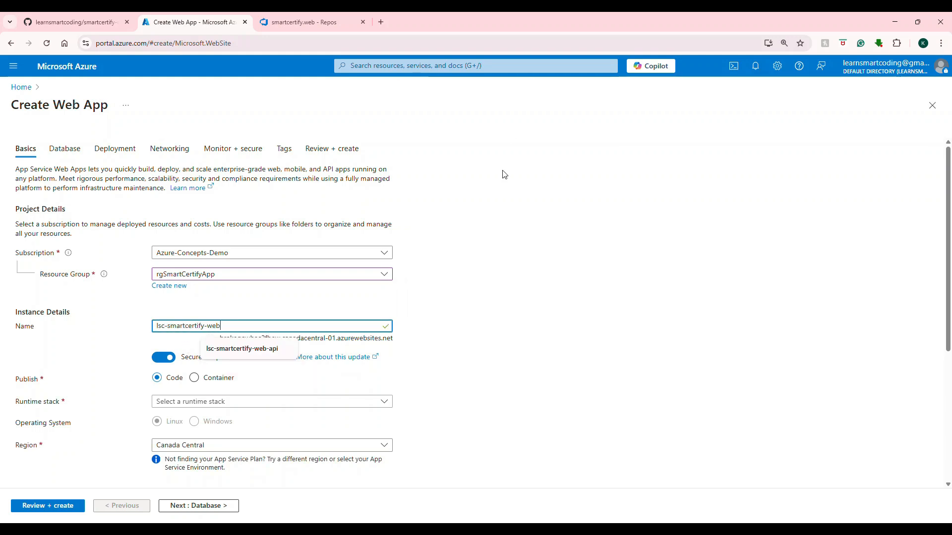
left_click(498, 249)
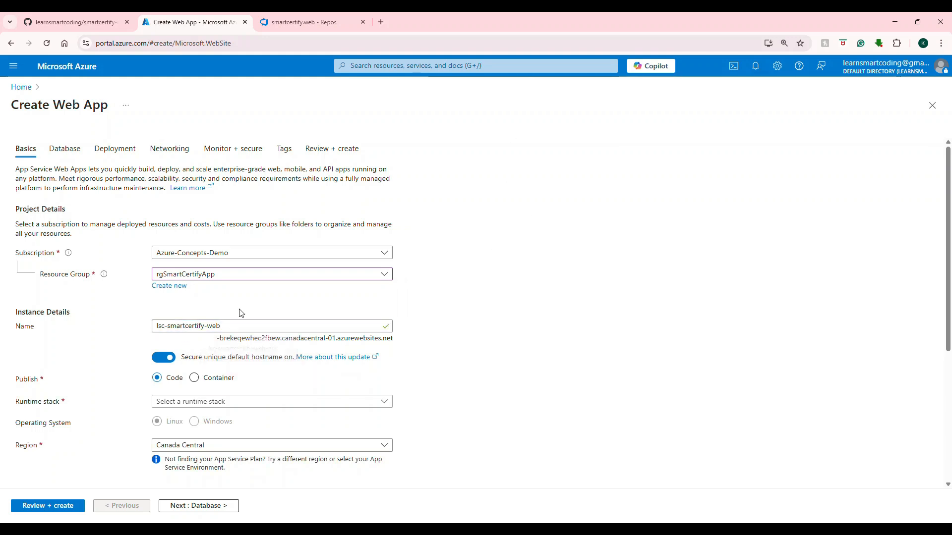
left_click(164, 359)
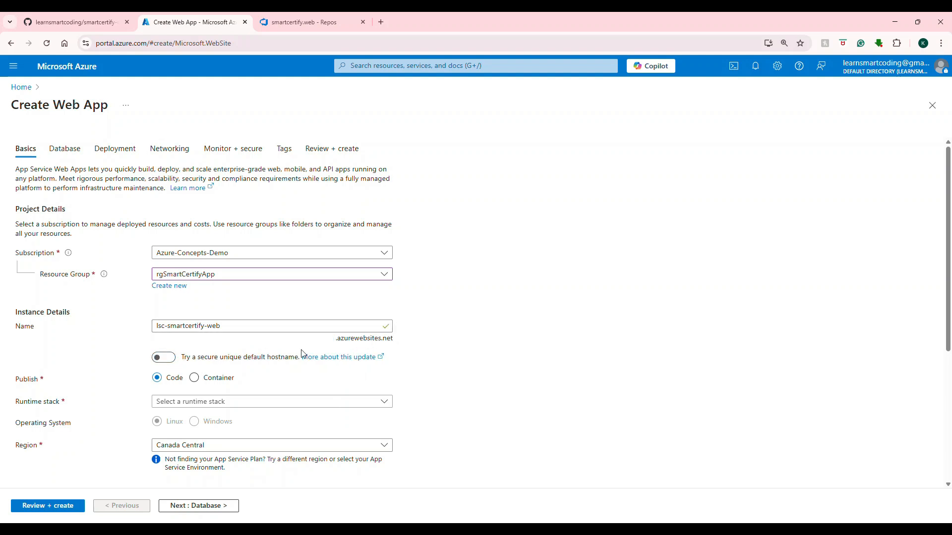
Step: Set the web app's runtime stack to Node 20 LTS and its operating system to Windows
scroll(328, 310, "down", 2)
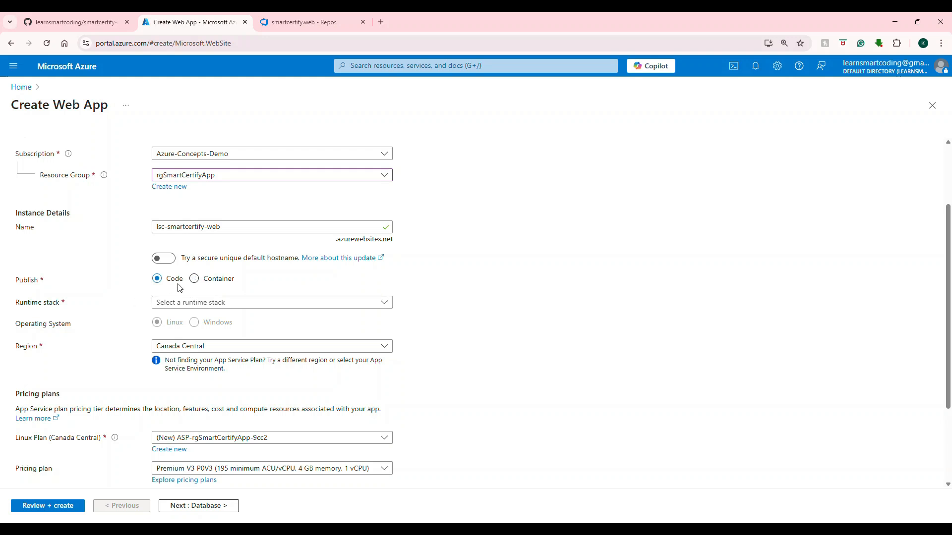
left_click(185, 311)
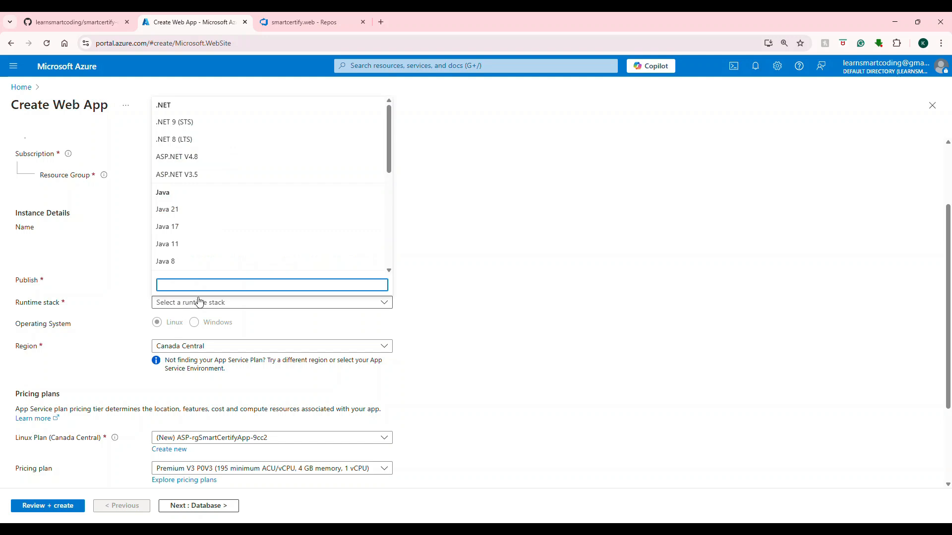
scroll(217, 241, "down", 2)
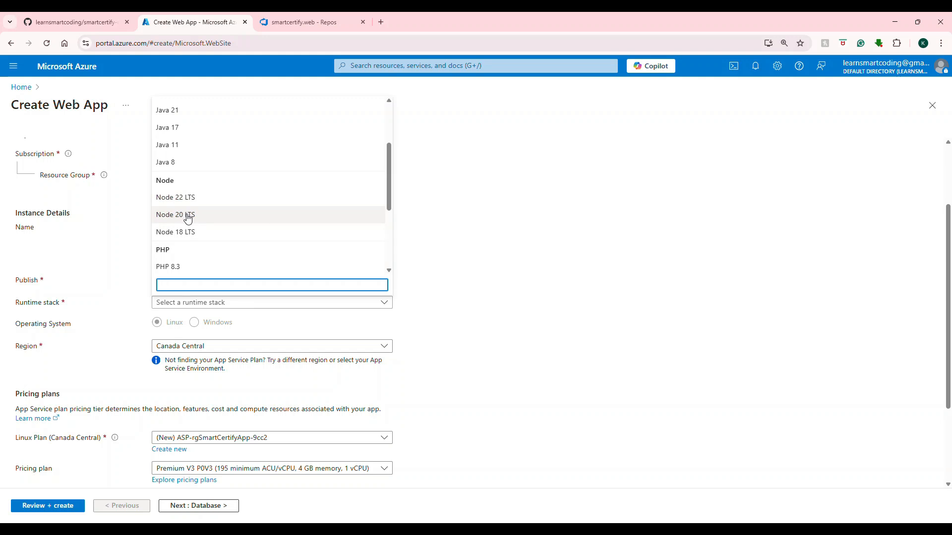
left_click(188, 219)
scroll(240, 357, "down", 2)
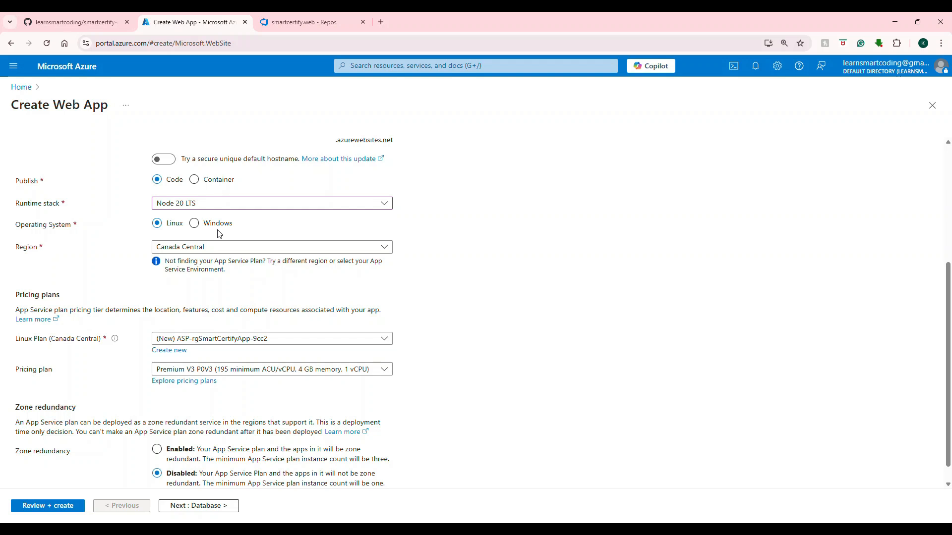
left_click(194, 223)
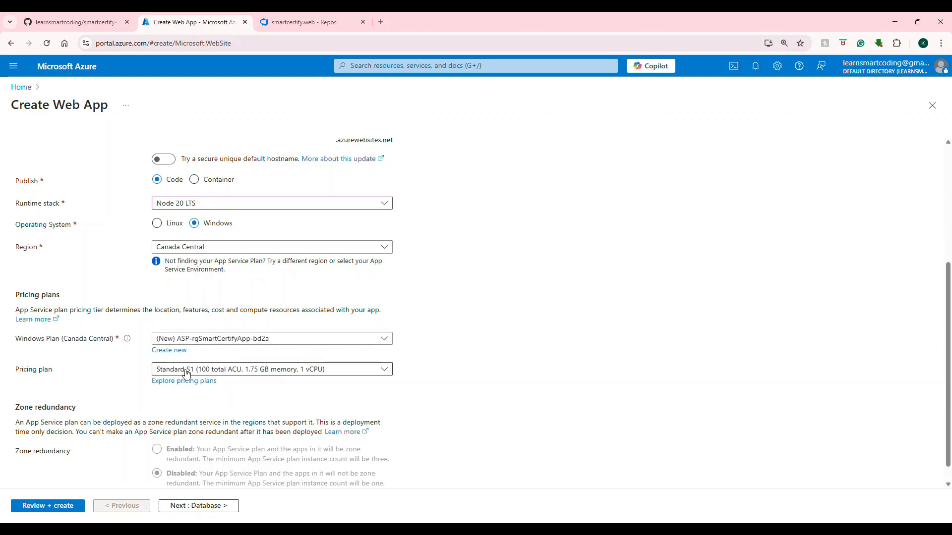
scroll(221, 364, "up", 1)
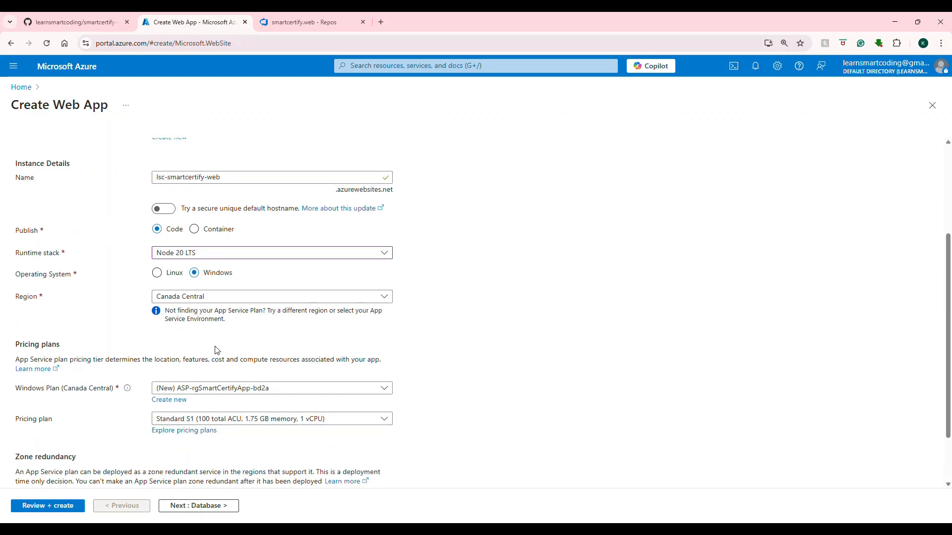
scroll(216, 352, "down", 1)
left_click(216, 349)
left_click(504, 324)
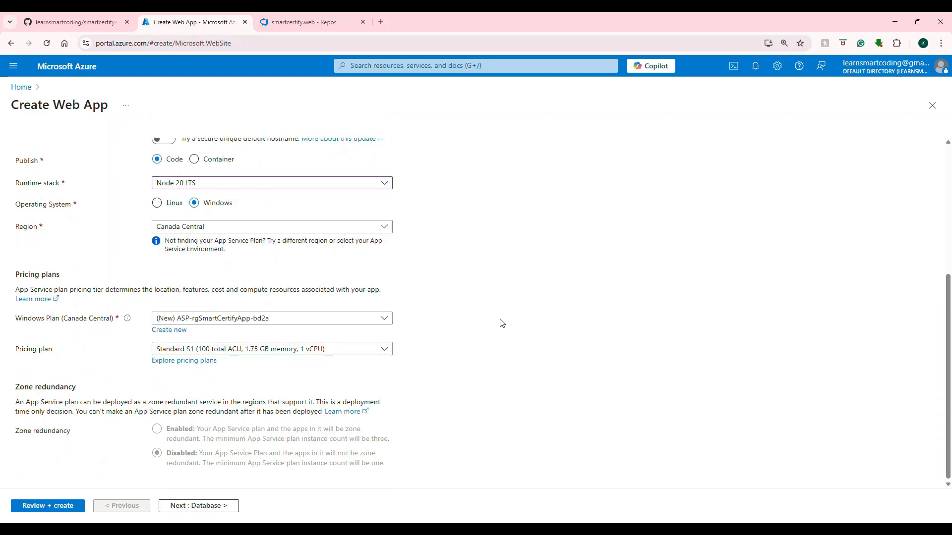
Step: Set the web app's pricing plan to Free F1, looking over the available pricing plans, and its region to East US 2
scroll(462, 307, "up", 5)
scroll(462, 306, "down", 4)
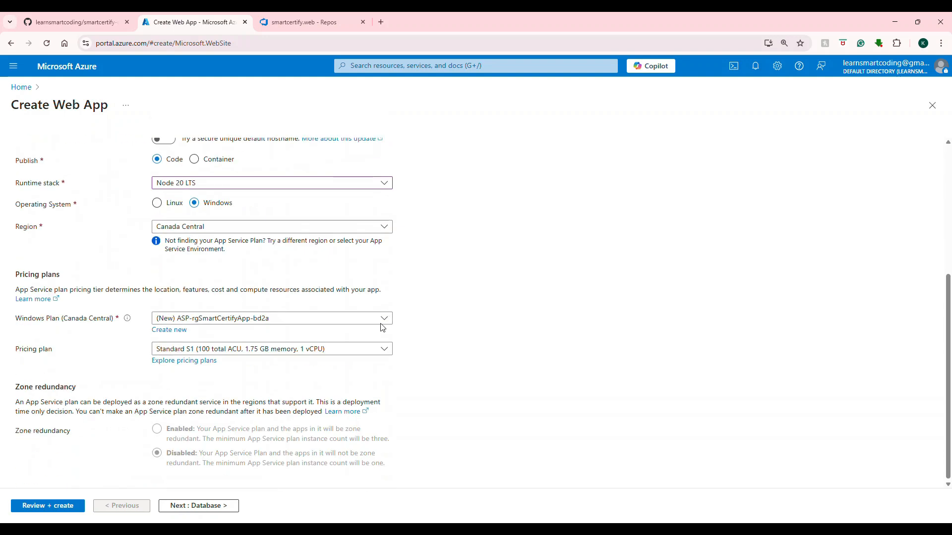
left_click(200, 349)
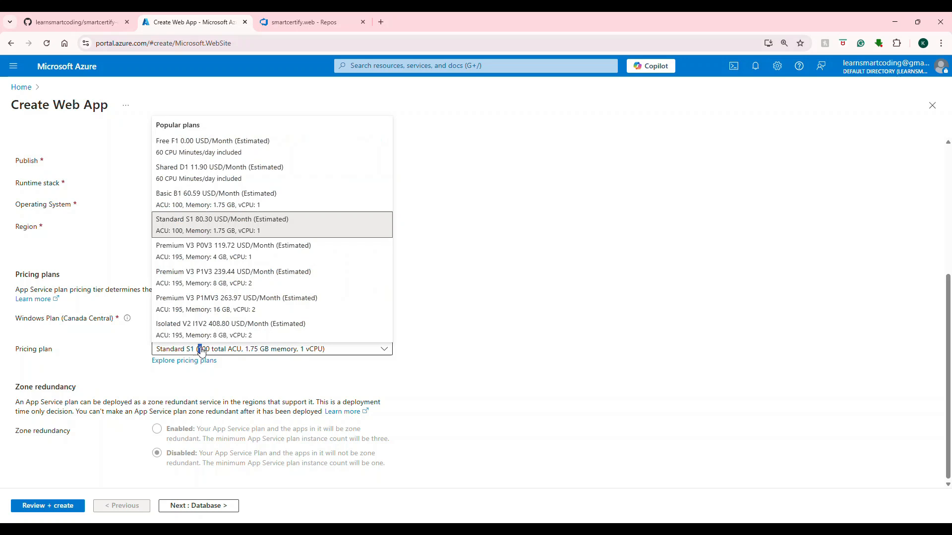
left_click(224, 142)
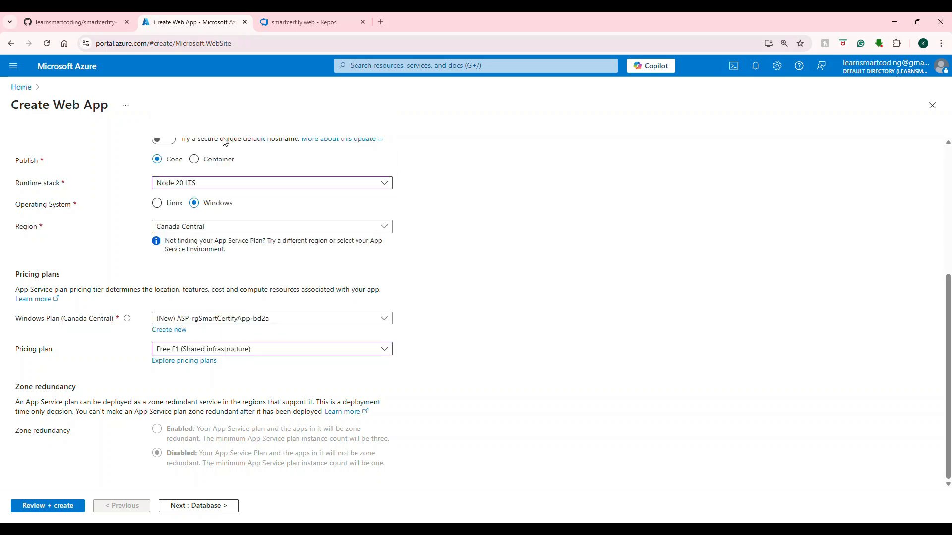
left_click(200, 361)
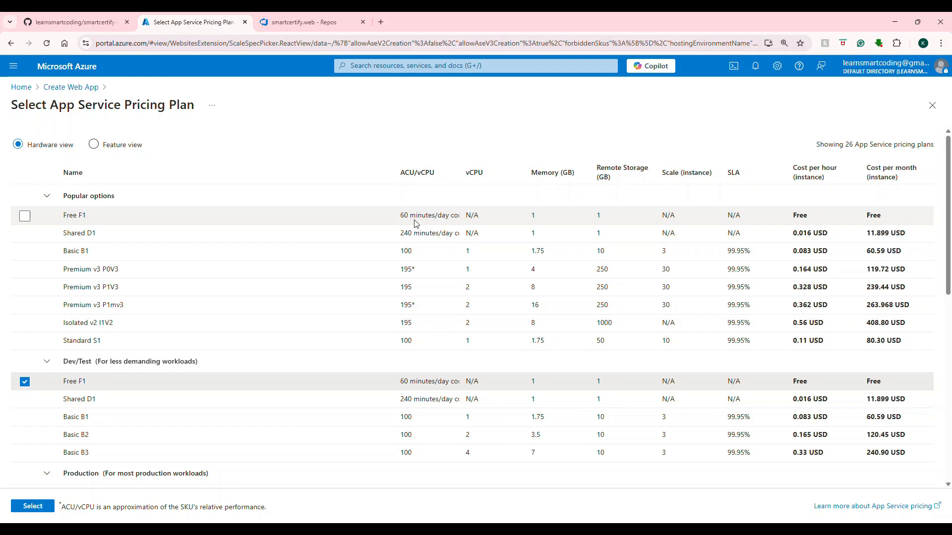
left_click(932, 105)
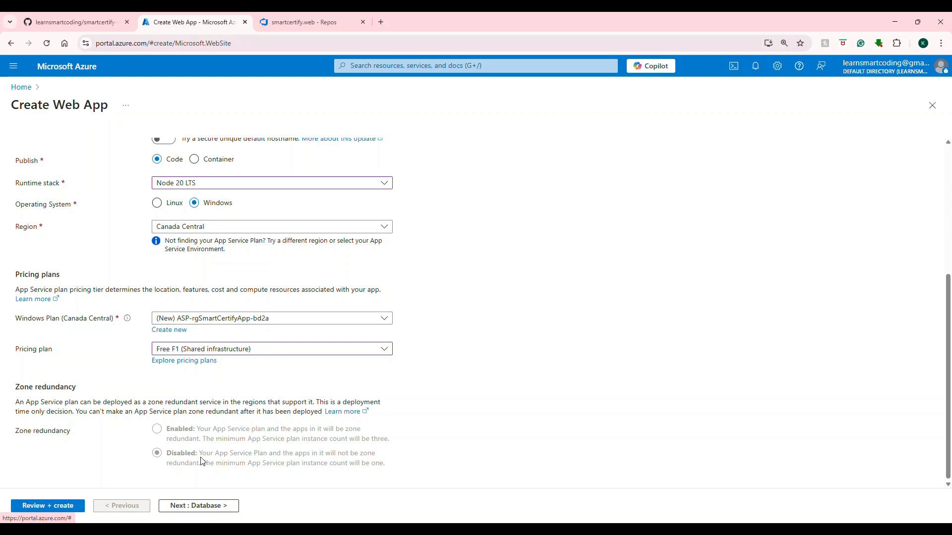
left_click(199, 230)
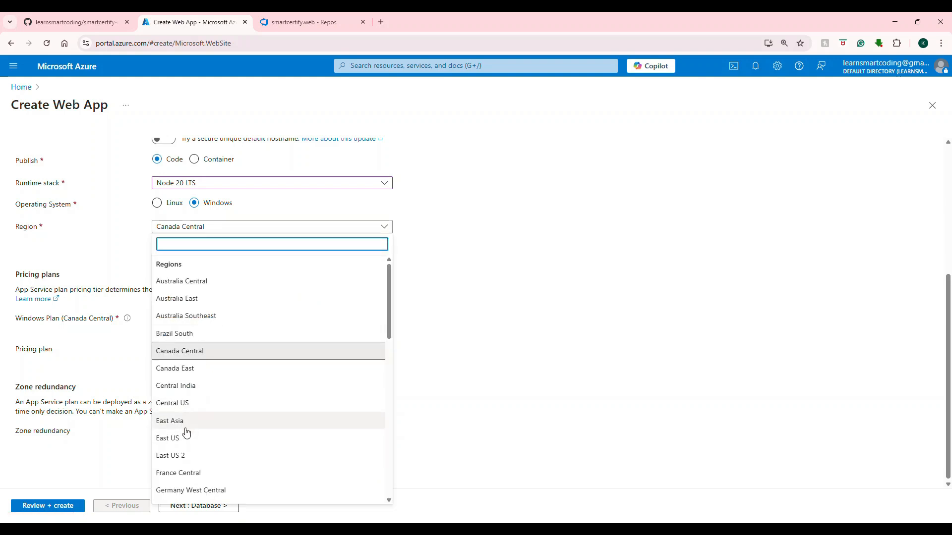
left_click(175, 455)
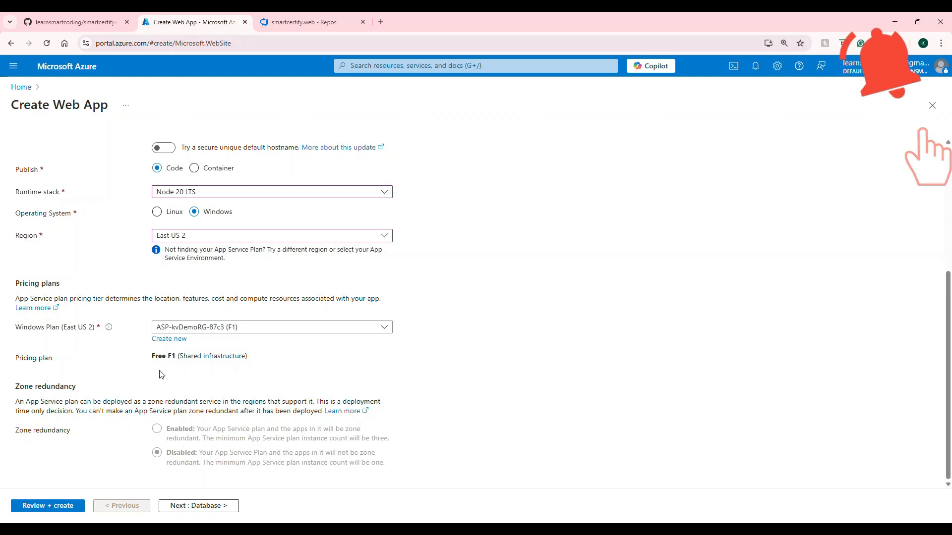
Step: Keep the web app's default database, deployment and networking settings, with continuous deployment and basic authentication disabled and public access on
left_click(191, 506)
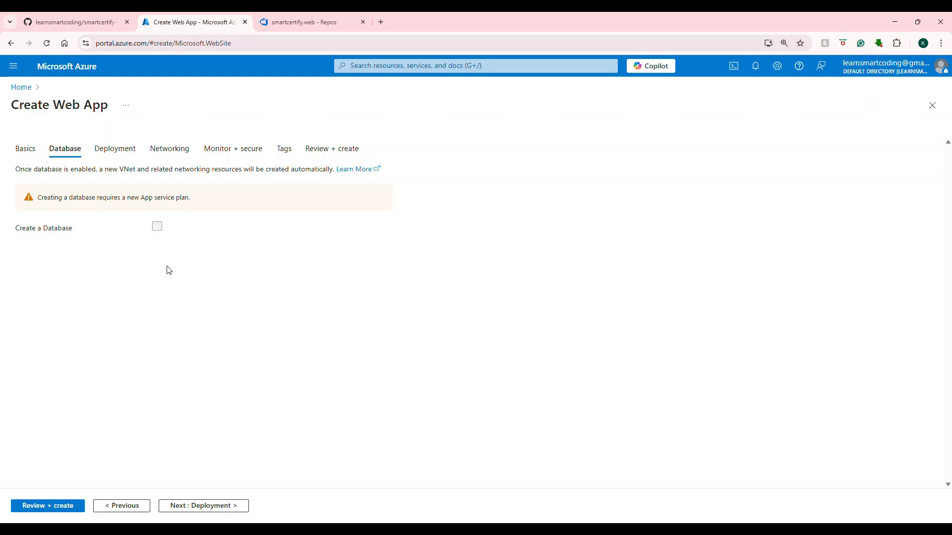
left_click(199, 506)
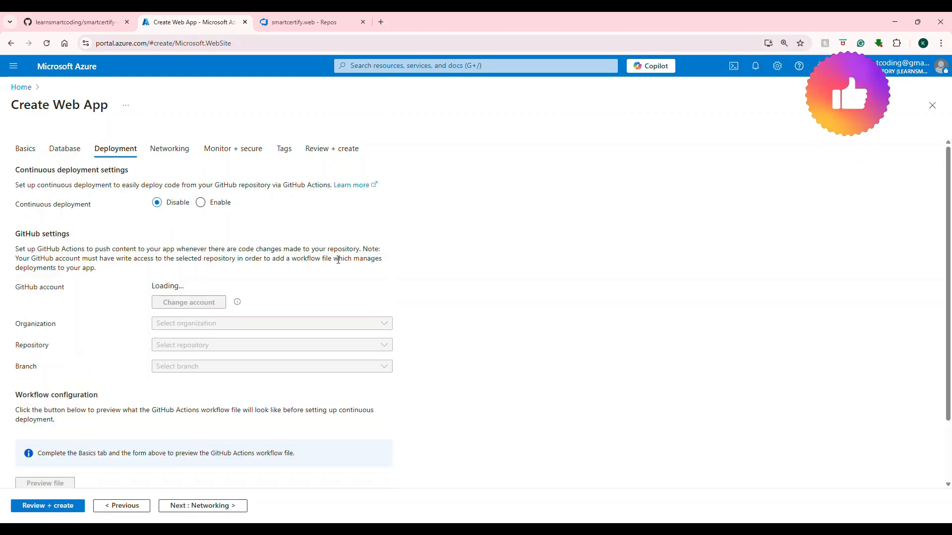
scroll(235, 400, "down", 2)
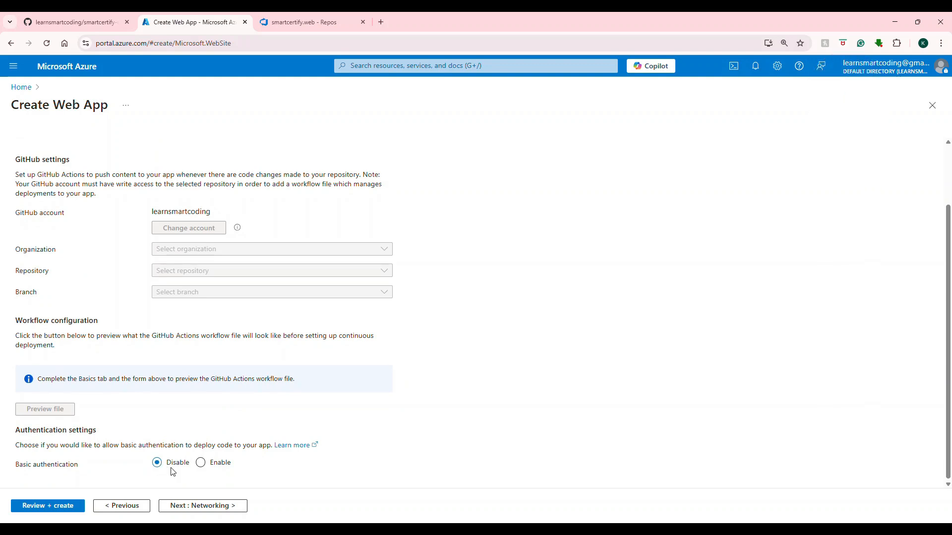
scroll(179, 446, "up", 2)
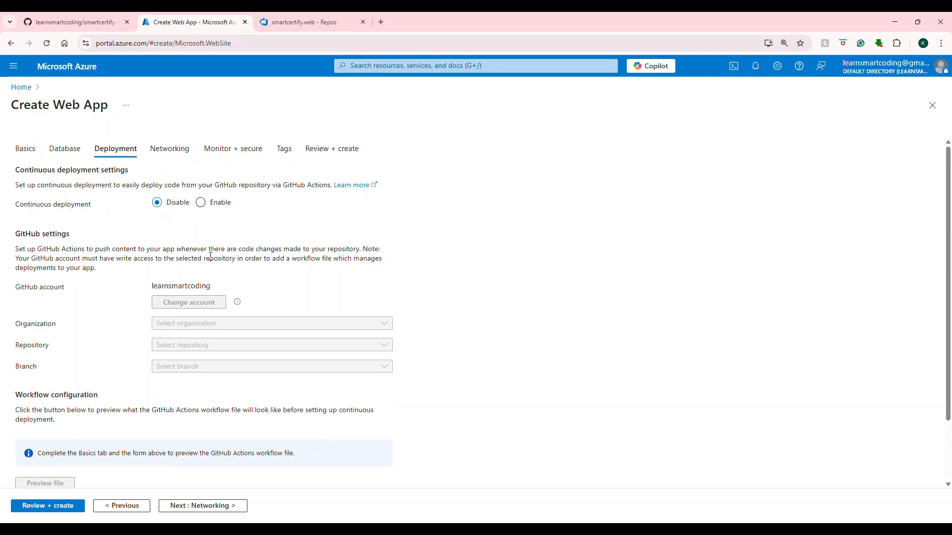
scroll(210, 256, "down", 2)
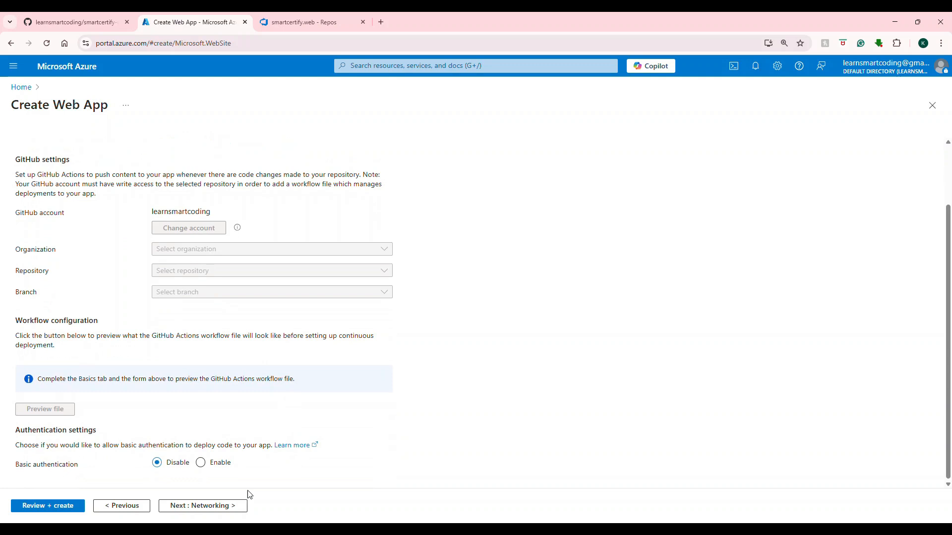
left_click(196, 505)
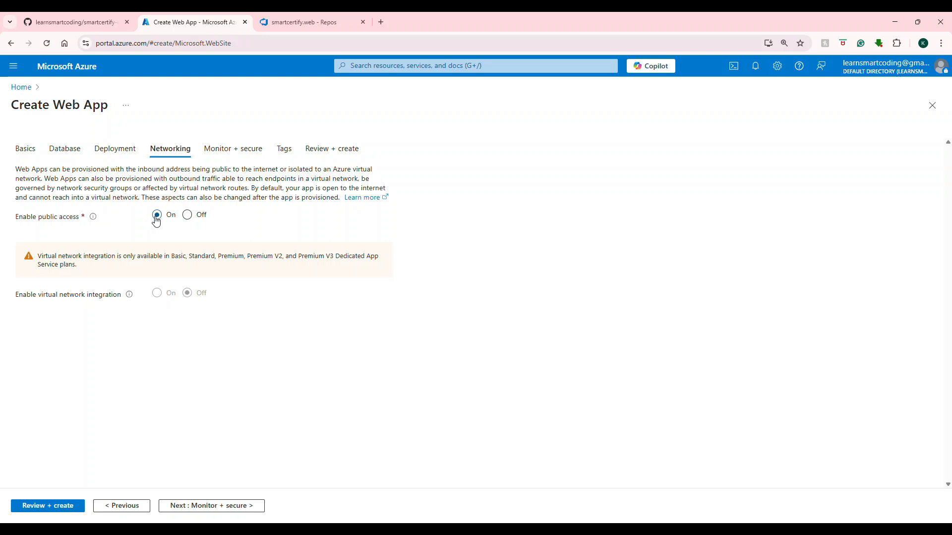
left_click(220, 506)
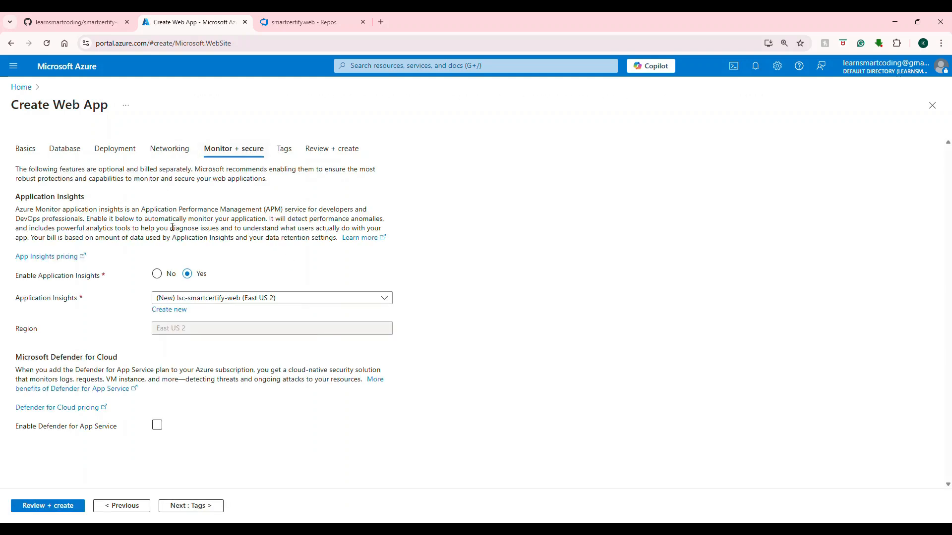
Step: Disable Application Insights and tag the web app with the name demo and the value web app
left_click(157, 274)
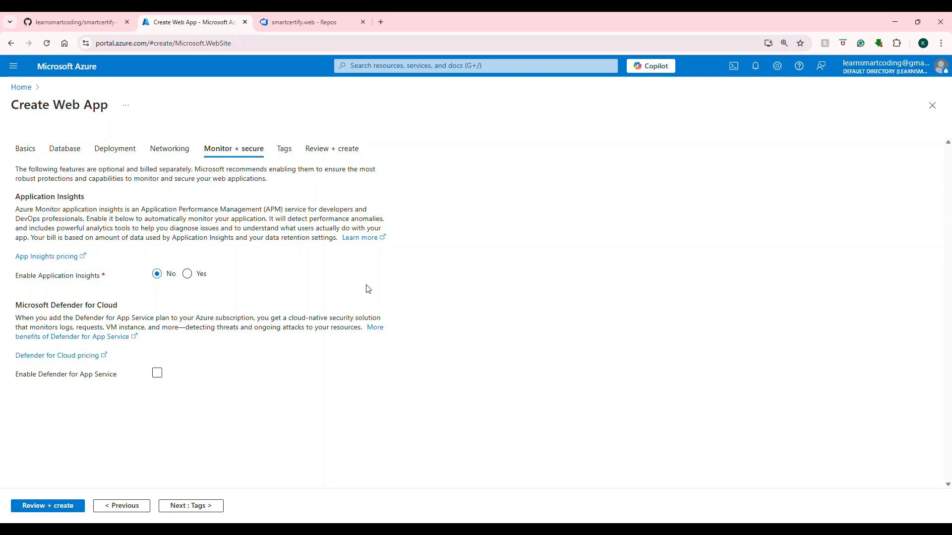
left_click(194, 501)
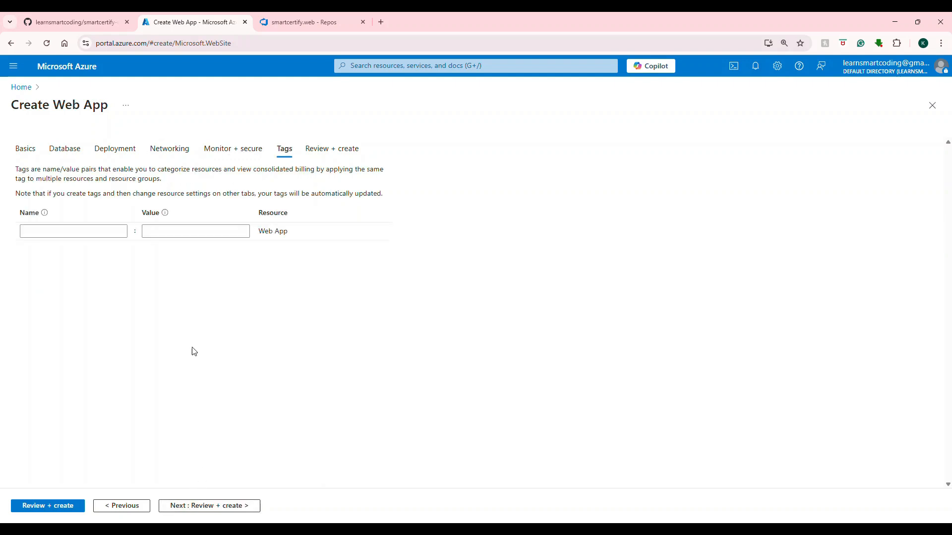
left_click(73, 232)
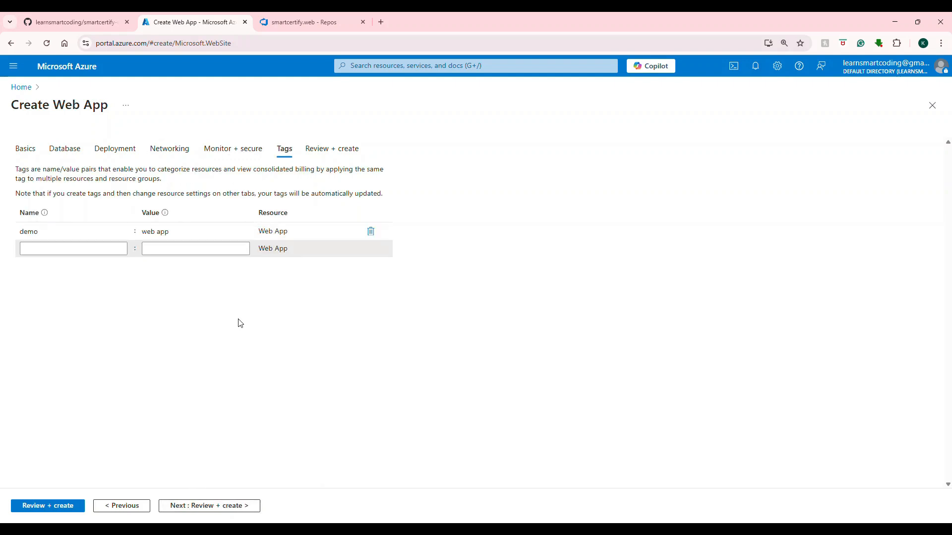
Step: Review the web app's configuration summary and create the web app
left_click(193, 507)
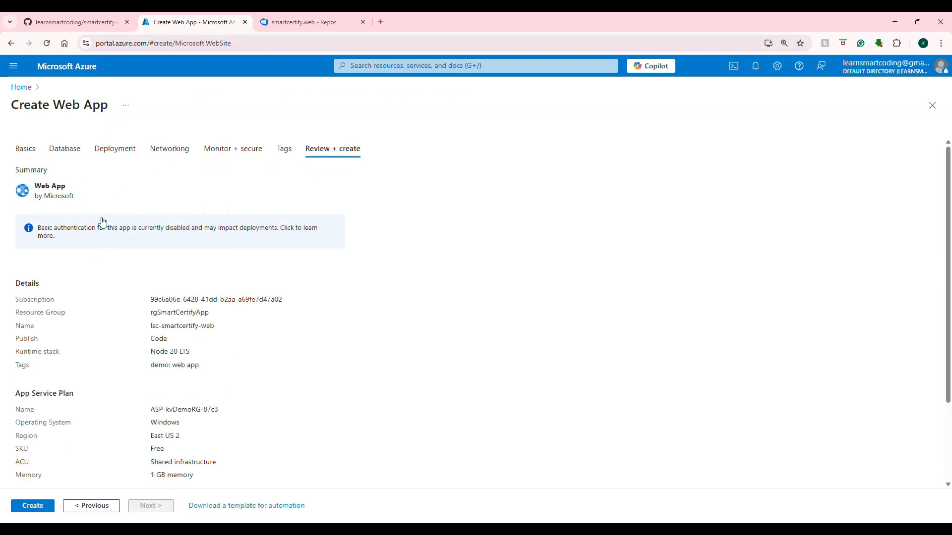
scroll(197, 244, "down", 2)
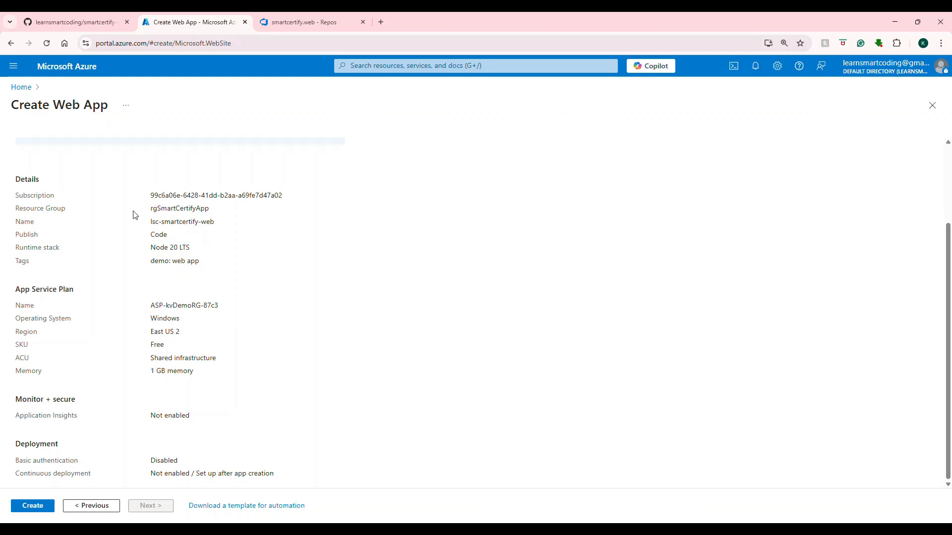
left_click(32, 511)
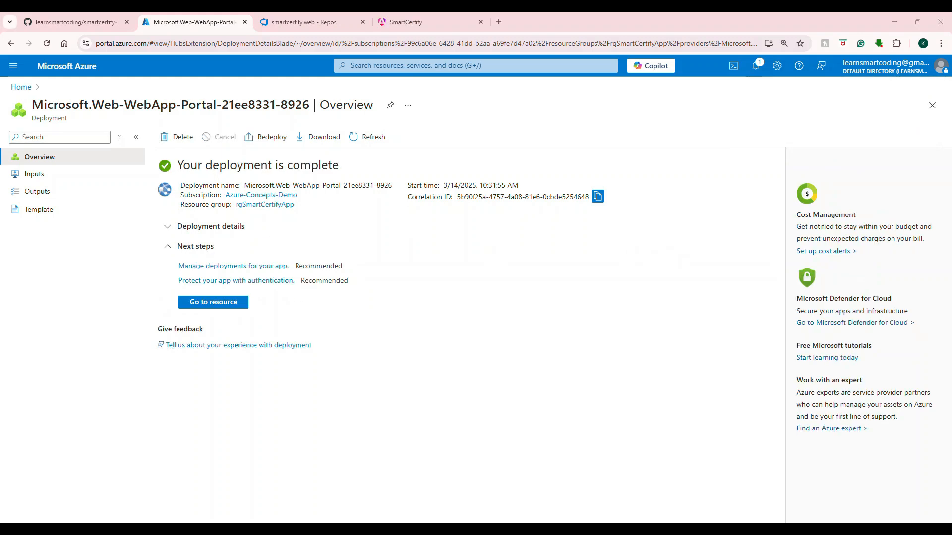
Step: Open the deployed web app's resource, copy its default domain and load that address in a new browser tab
left_click(219, 303)
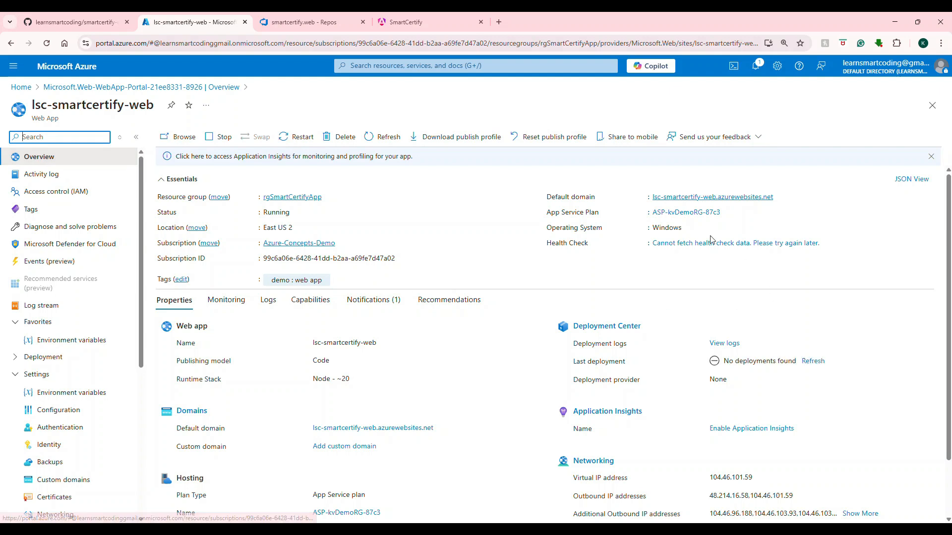
left_click(778, 198)
left_click(499, 22)
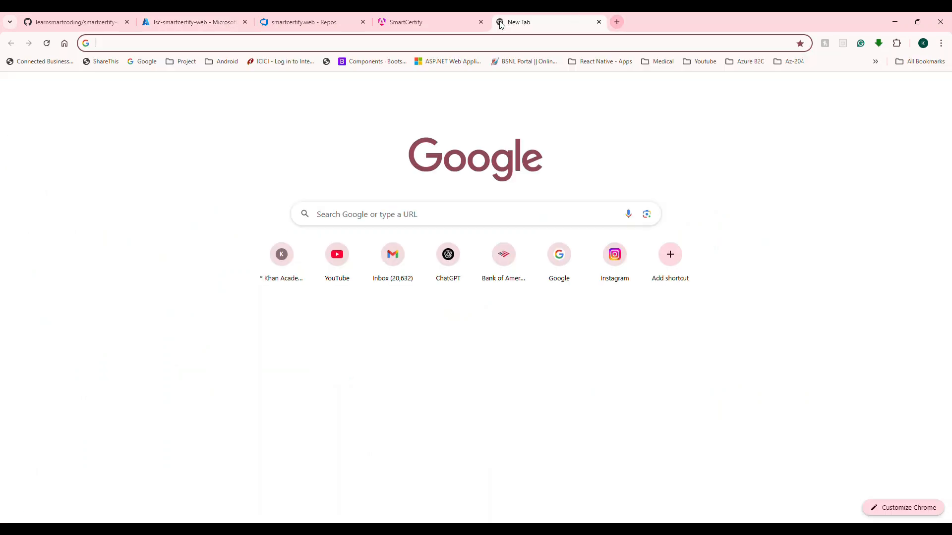
key("ctrl+v")
key("Return")
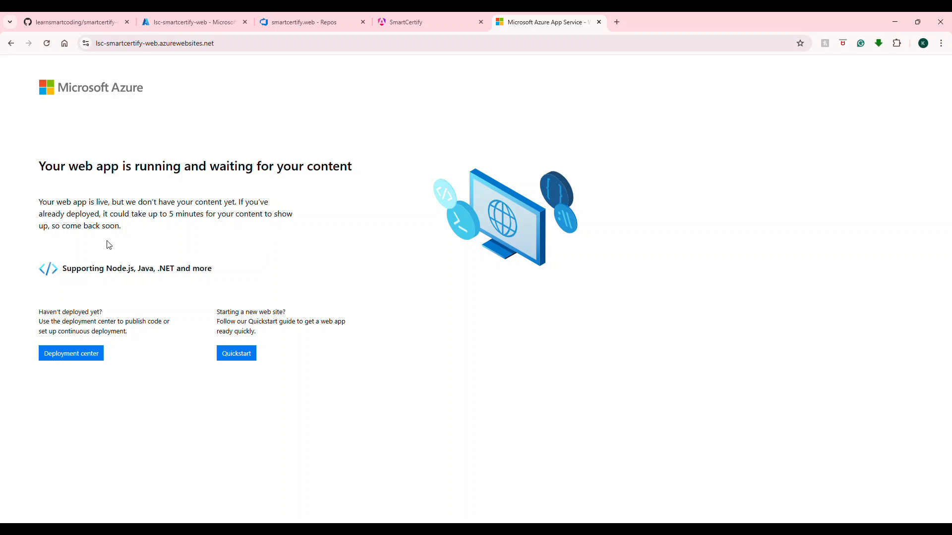
Step: Compare the already deployed SmartCertify site and its address with the new web app's default page
left_click(466, 26)
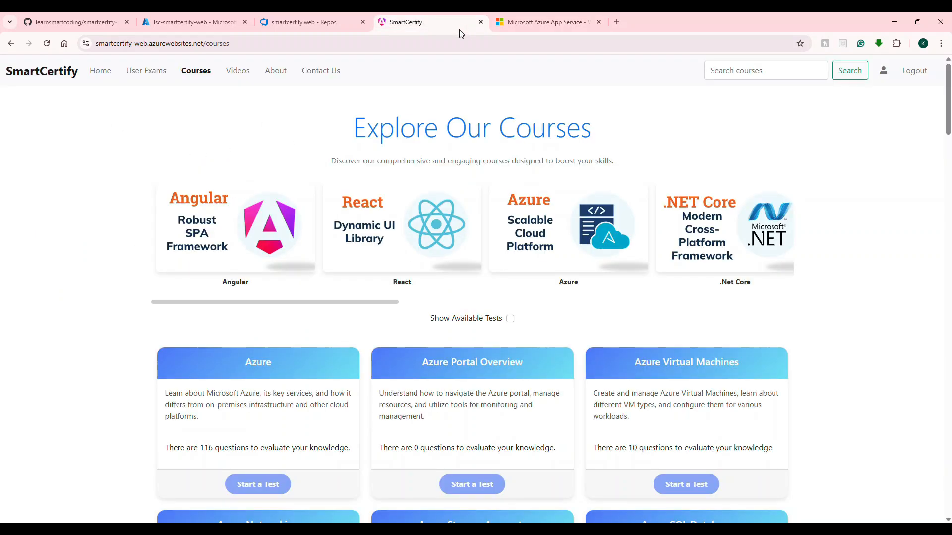
left_click(123, 44)
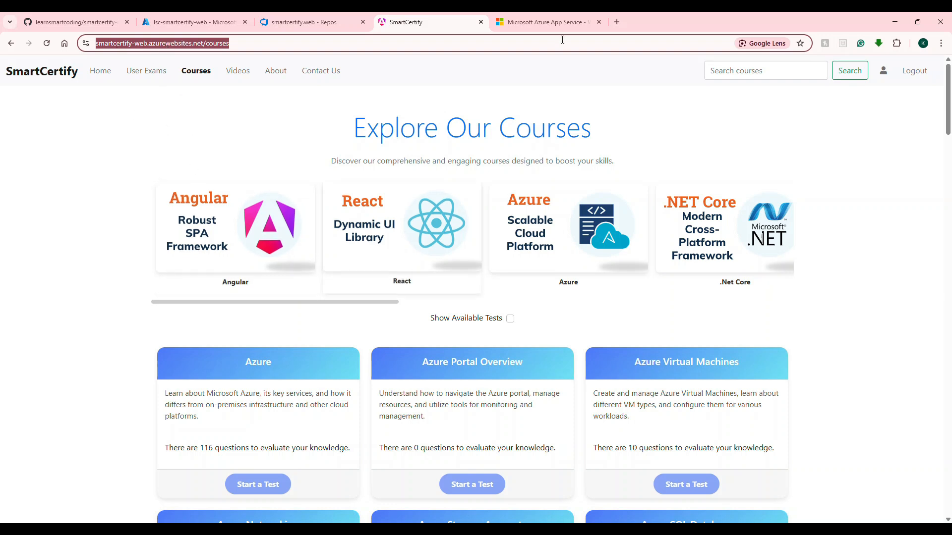
key("ctrl+Tab")
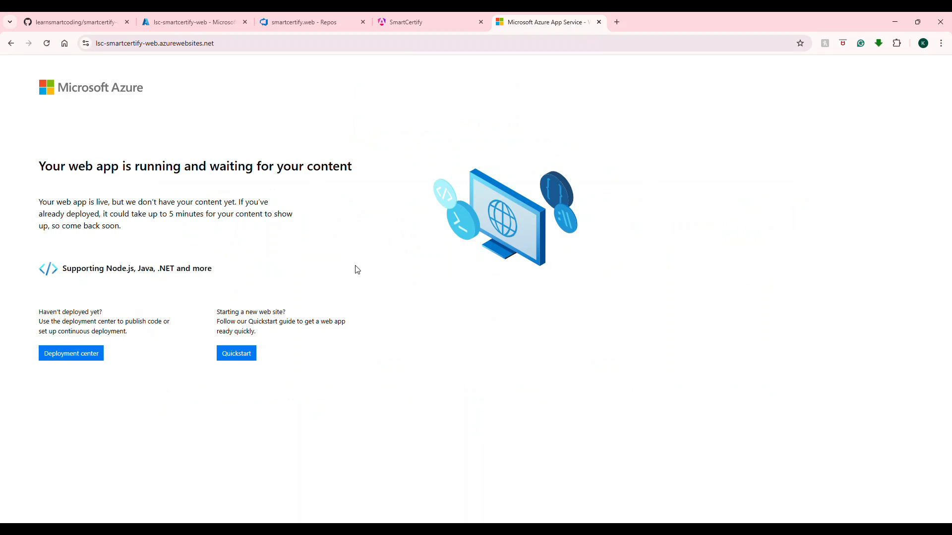
left_click(447, 19)
left_click(546, 29)
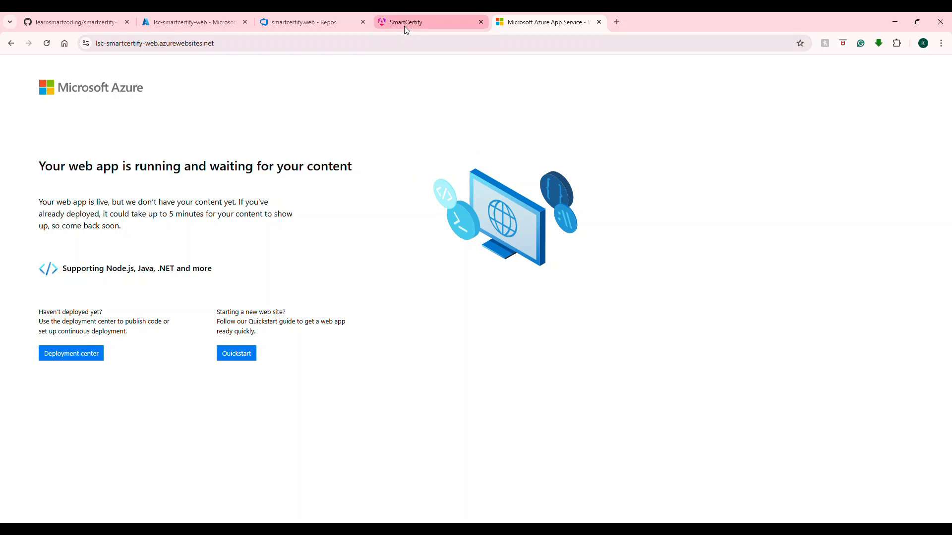
Step: Return to the Azure portal and examine the lsc-smartcertify-web overview and its properties
left_click(208, 20)
scroll(187, 253, "down", 3)
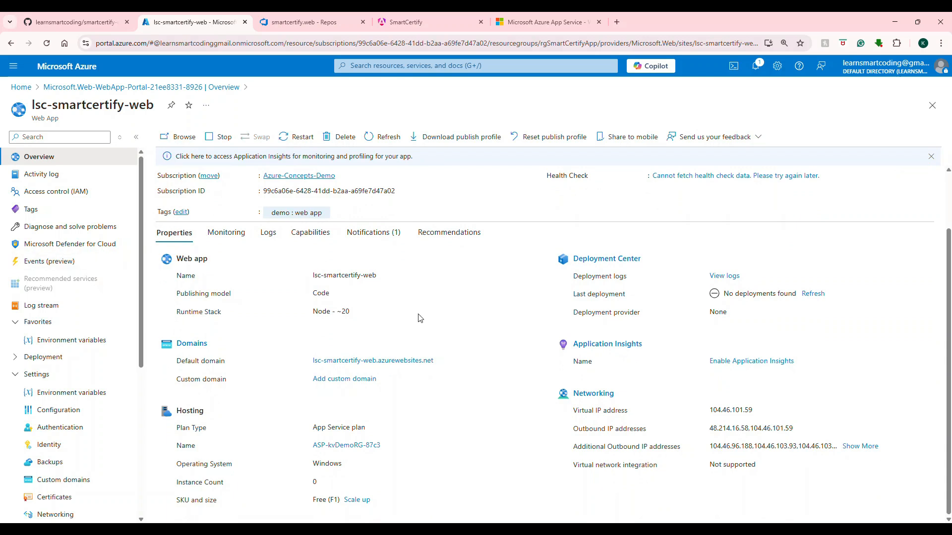
scroll(271, 362, "up", 1)
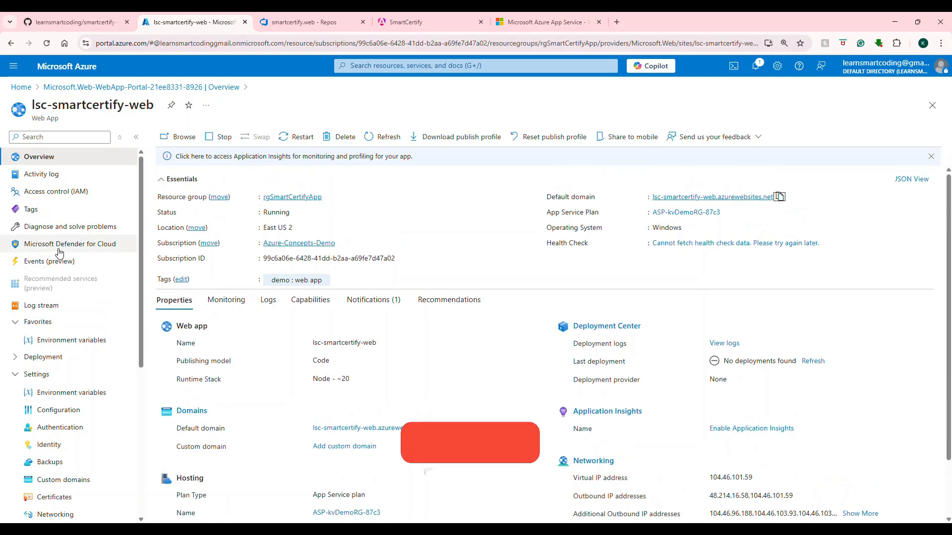
scroll(65, 258, "down", 4)
scroll(49, 473, "up", 5)
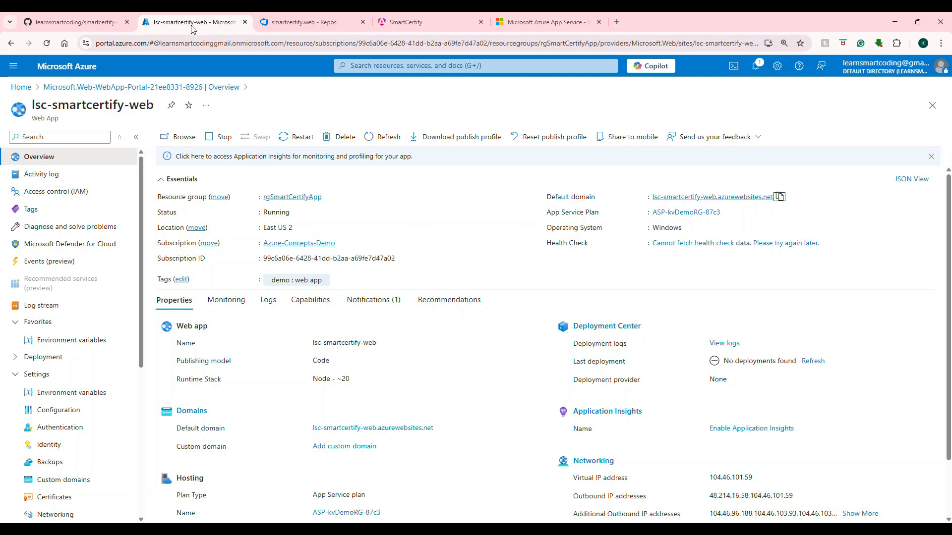
Step: Switch to Azure DevOps and start a new pipeline from the smartcertify.web repository in Azure Repos Git
left_click(96, 19)
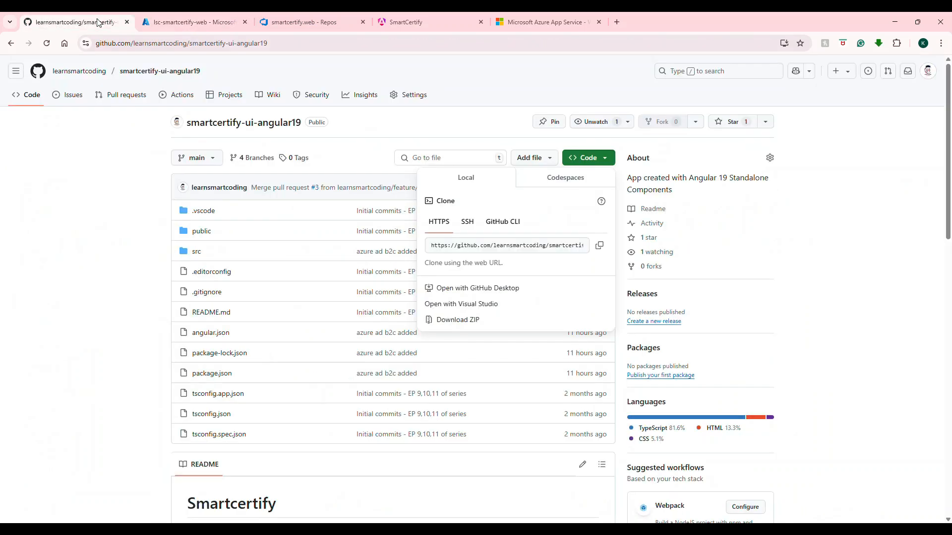
left_click(305, 22)
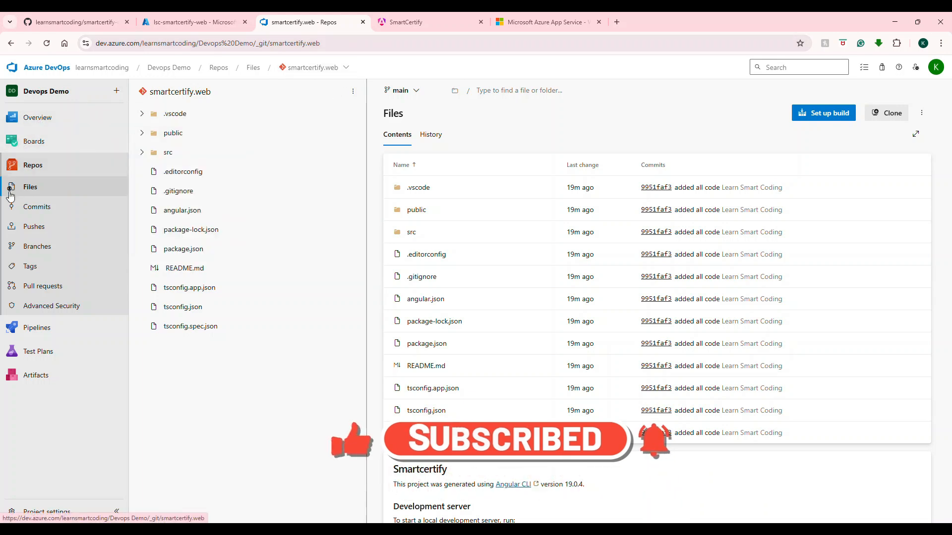
left_click(35, 331)
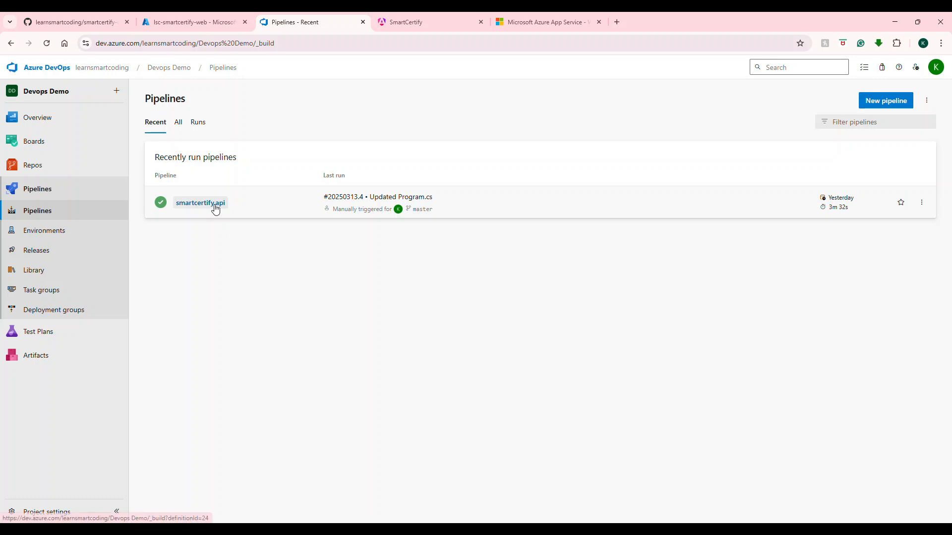
left_click(870, 100)
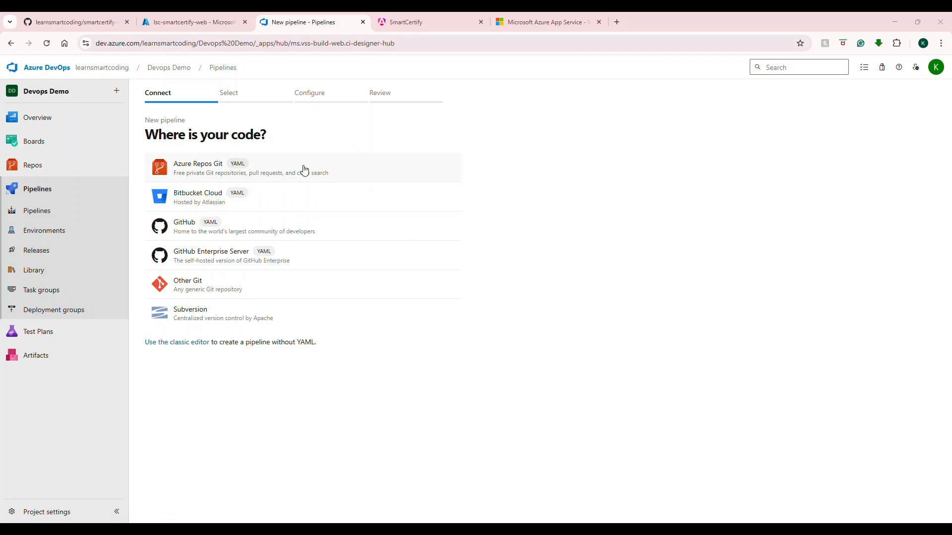
left_click(284, 174)
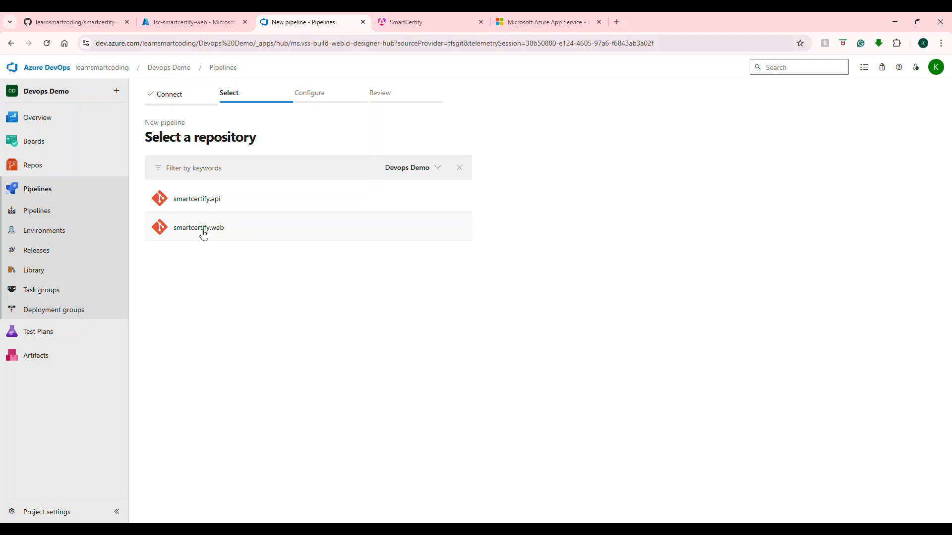
left_click(195, 233)
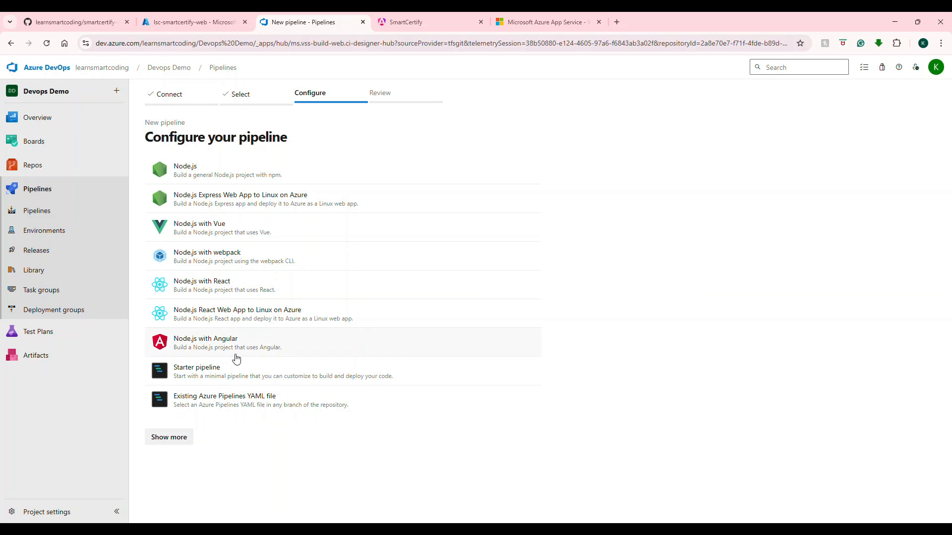
Step: Configure the new pipeline with the general Node.js template and bring up its generated YAML for review
left_click(202, 176)
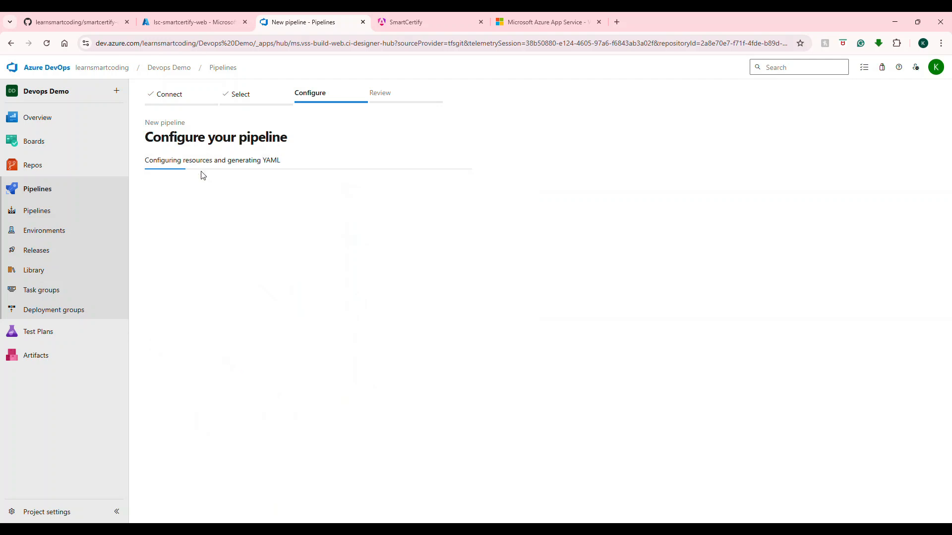
scroll(343, 291, "down", 1)
scroll(344, 291, "up", 1)
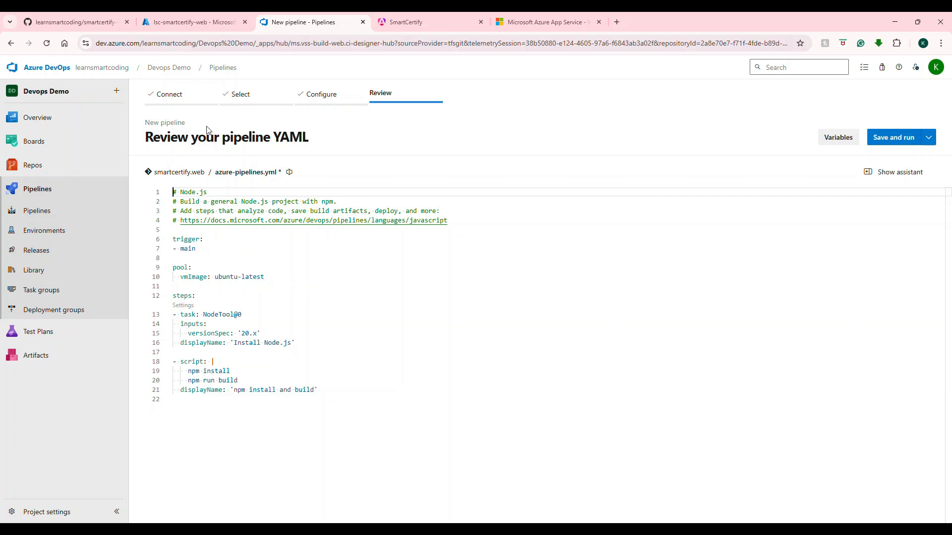
Step: Examine the generated YAML's trigger branch, agent pool image and NodeTool task with its version and display name
double_click(188, 239)
double_click(188, 248)
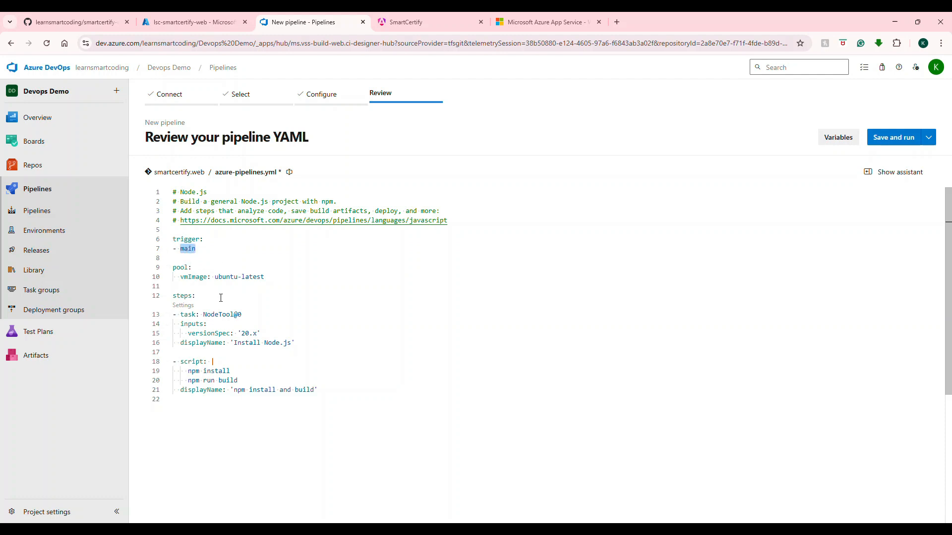
left_click_drag(215, 277, 265, 276)
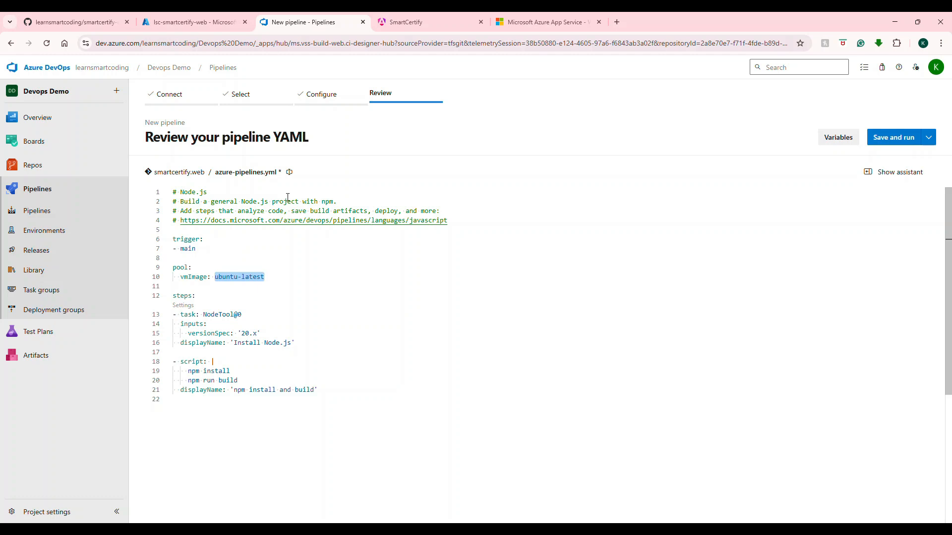
scroll(312, 296, "down", 1)
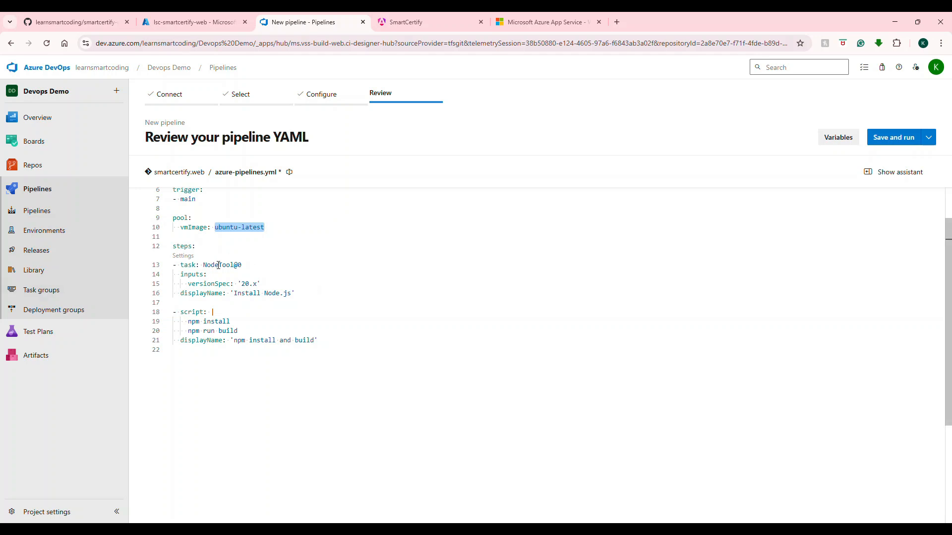
double_click(218, 266)
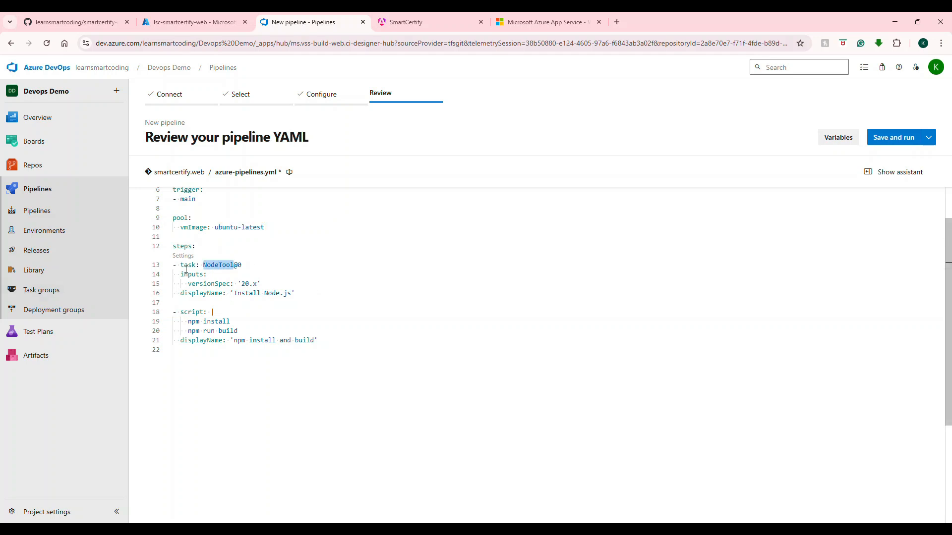
left_click(256, 284)
left_click_drag(256, 283, 224, 293)
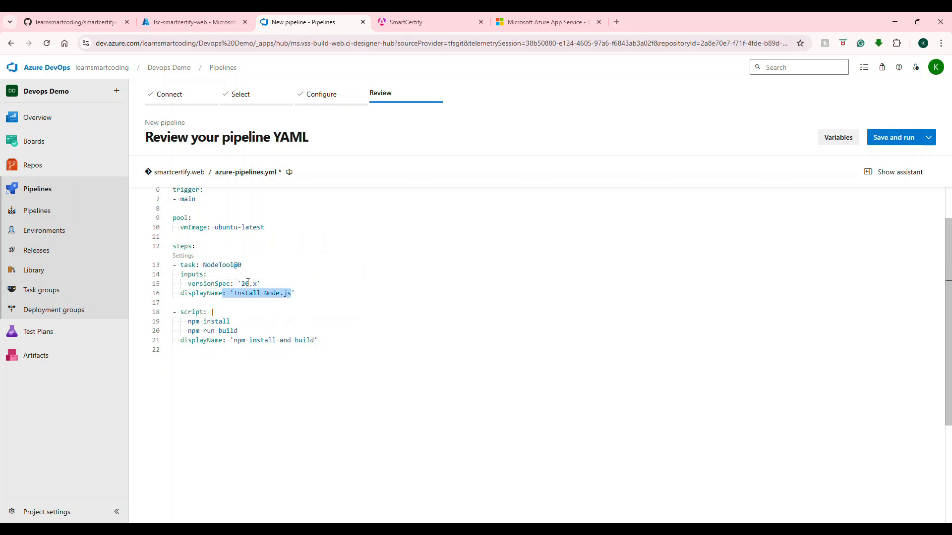
double_click(204, 292)
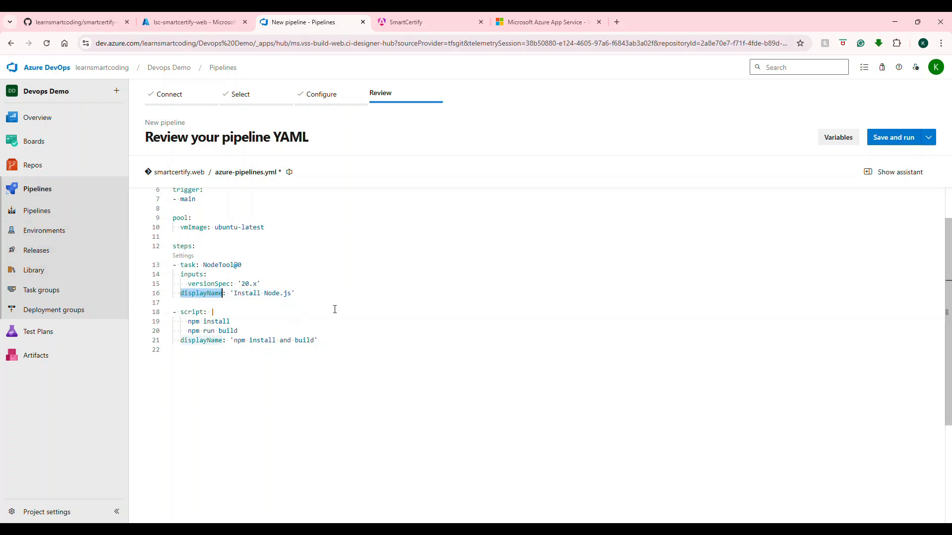
left_click_drag(267, 285, 199, 264)
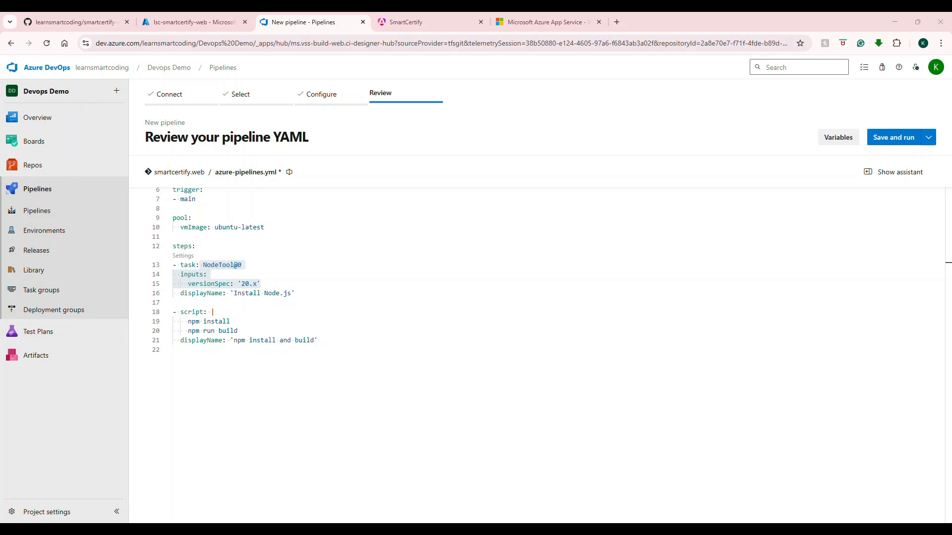
left_click_drag(318, 340, 172, 321)
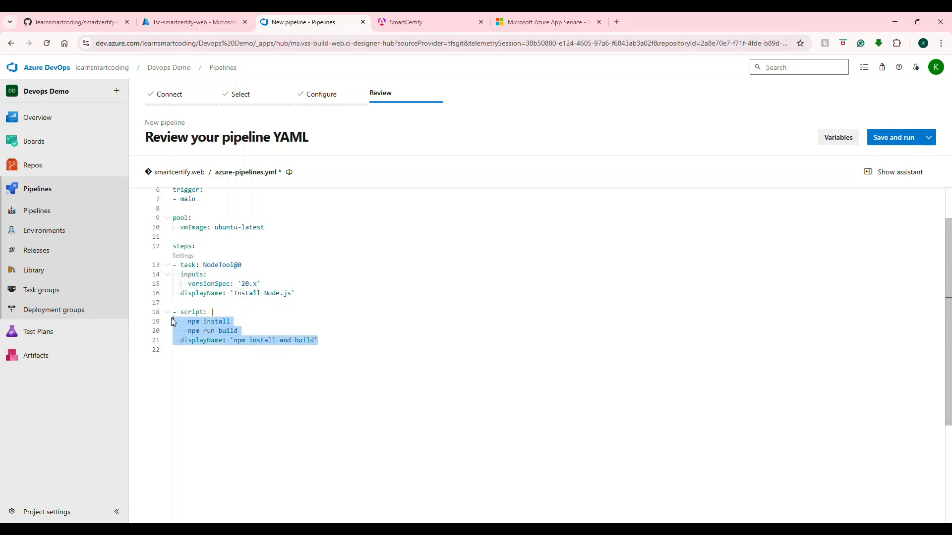
type("npm install -g @angular/cli     npm install   displayName: 'install dependencies'")
double_click(193, 312)
double_click(197, 321)
double_click(216, 322)
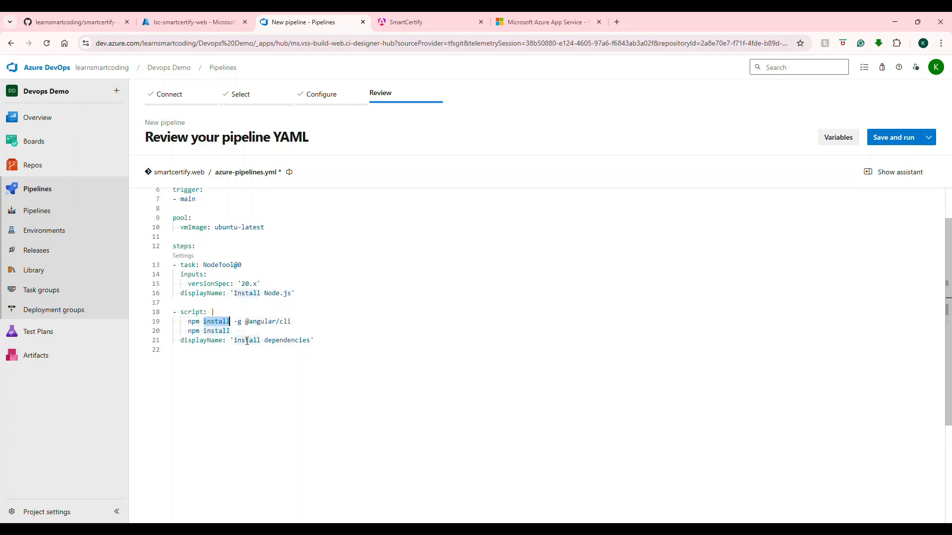
left_click_drag(292, 321, 234, 321)
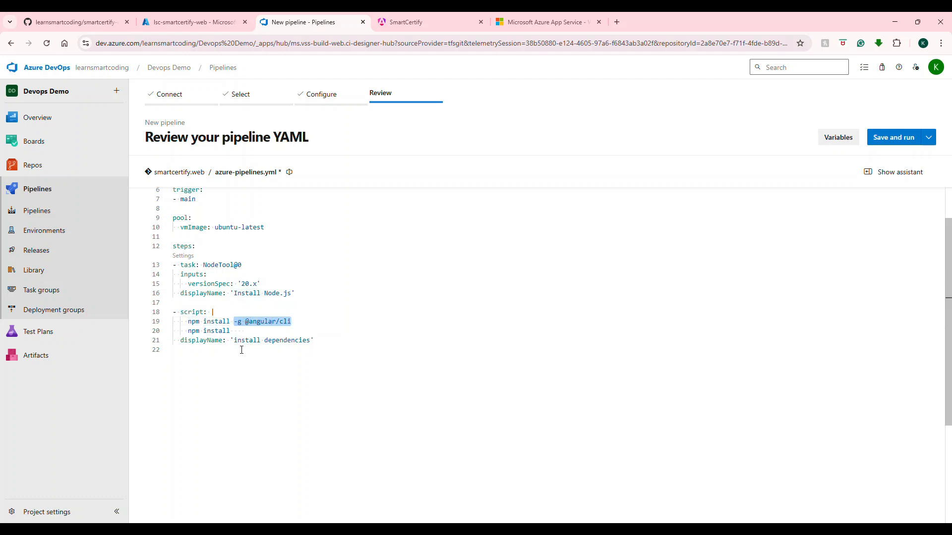
double_click(193, 331)
left_click_drag(235, 331, 186, 331)
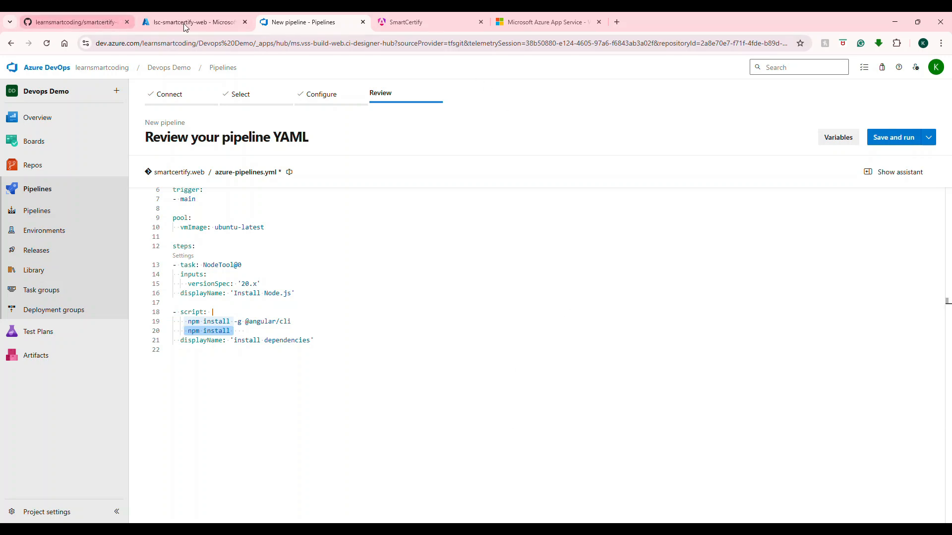
Step: Check the GitHub repository and the Azure web app's overview against the pipeline's Node.js installation and dependency commands
left_click(61, 18)
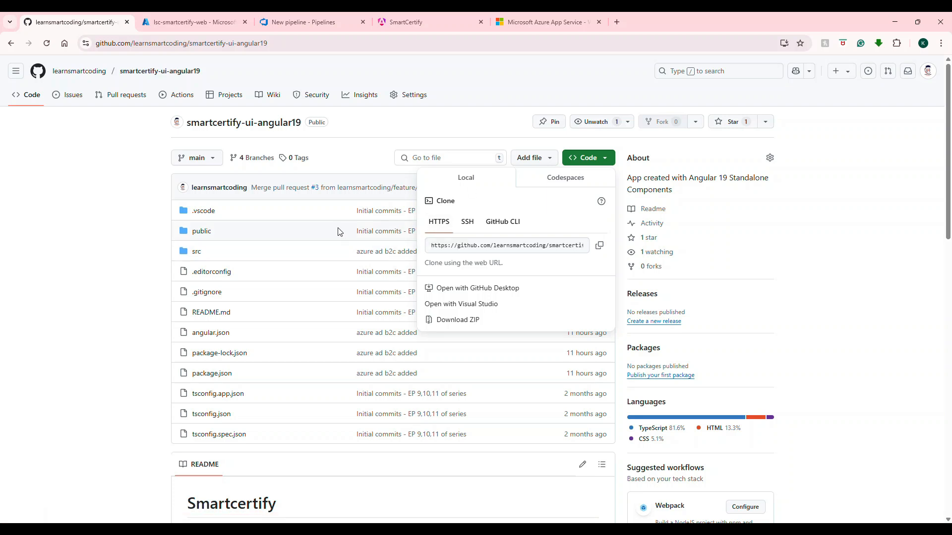
left_click(215, 18)
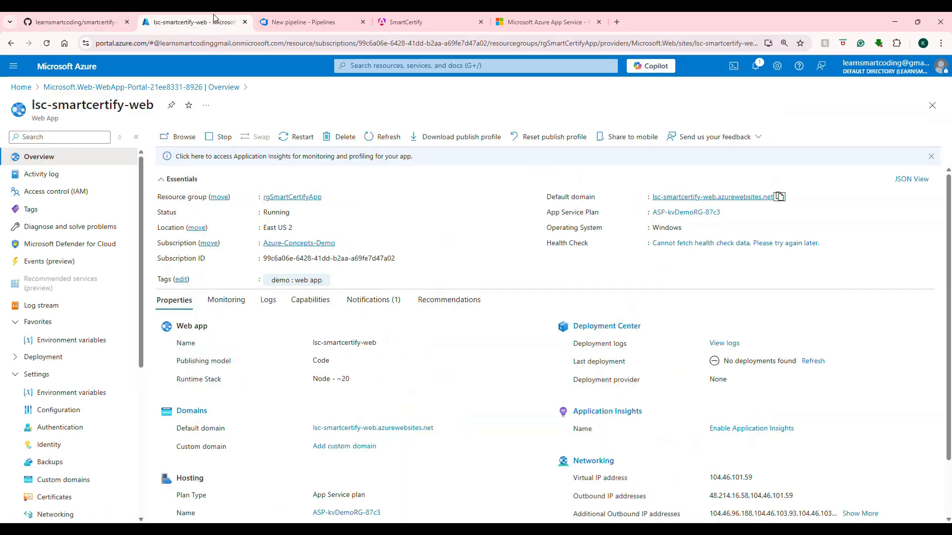
left_click(285, 23)
left_click_drag(295, 293, 173, 264)
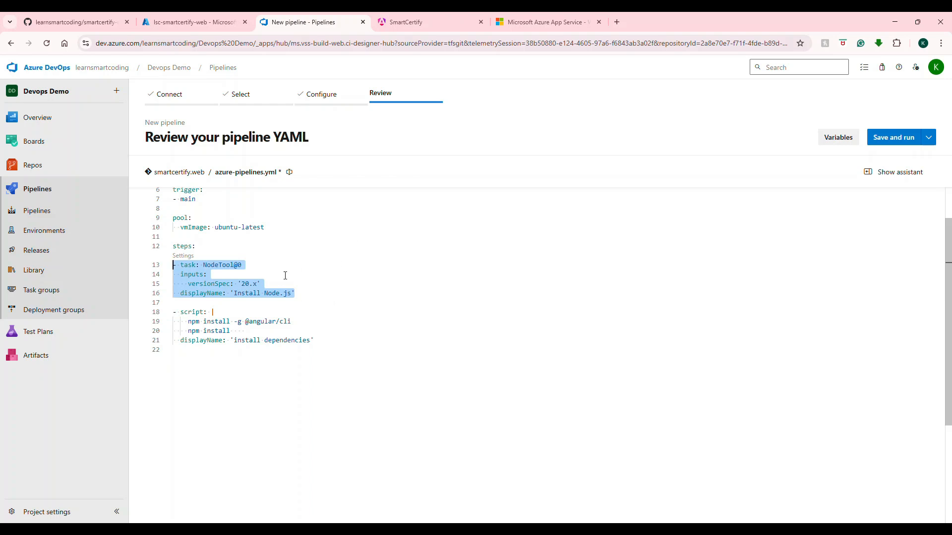
left_click(91, 26)
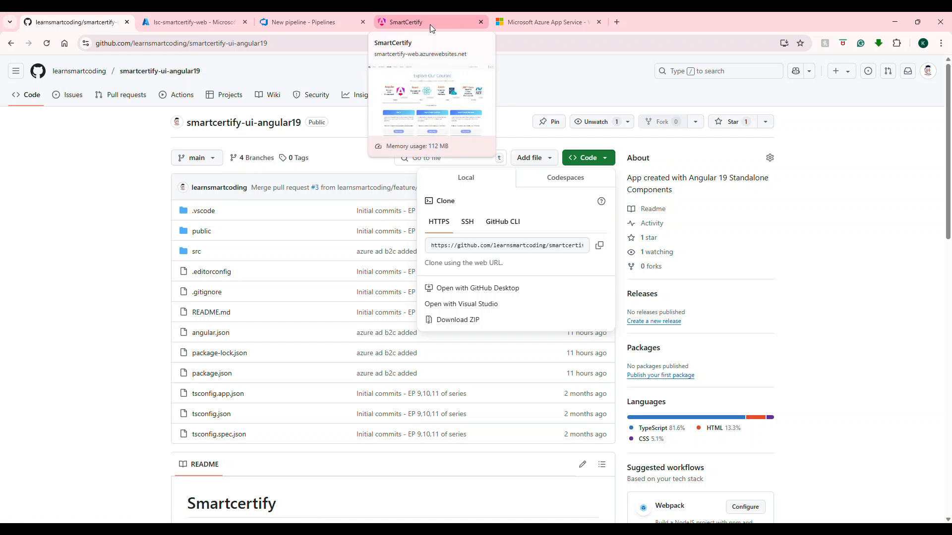
left_click(320, 21)
left_click(372, 273)
left_click(300, 323)
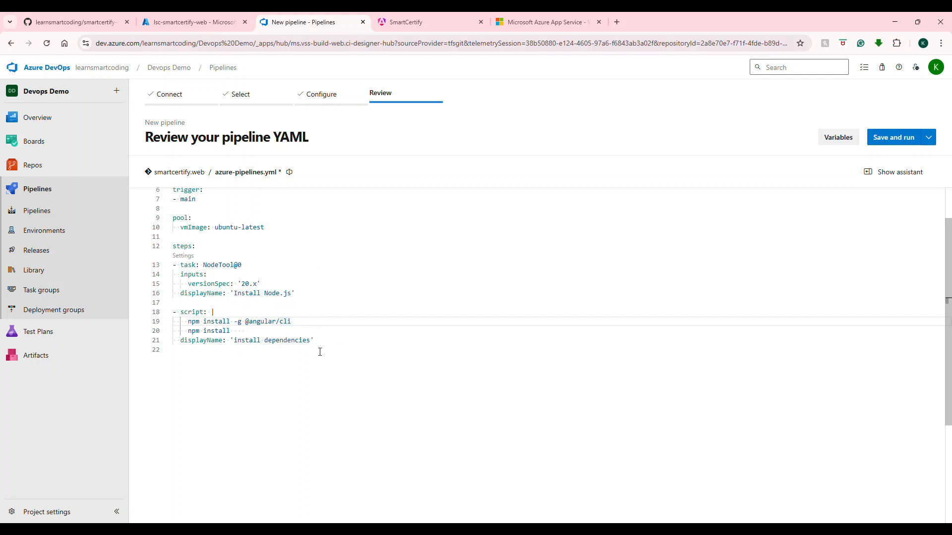
left_click_drag(307, 293, 173, 265)
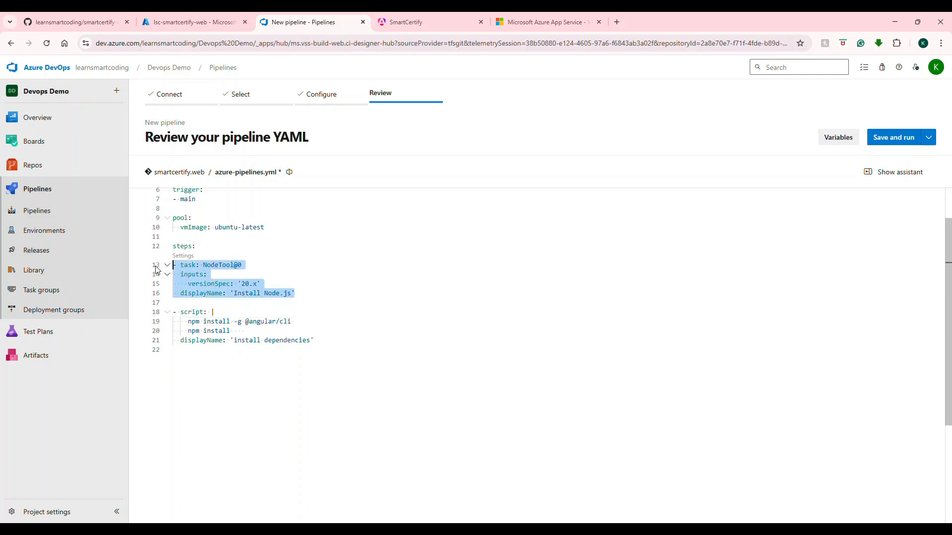
left_click_drag(292, 321, 160, 330)
left_click_drag(238, 331, 188, 332)
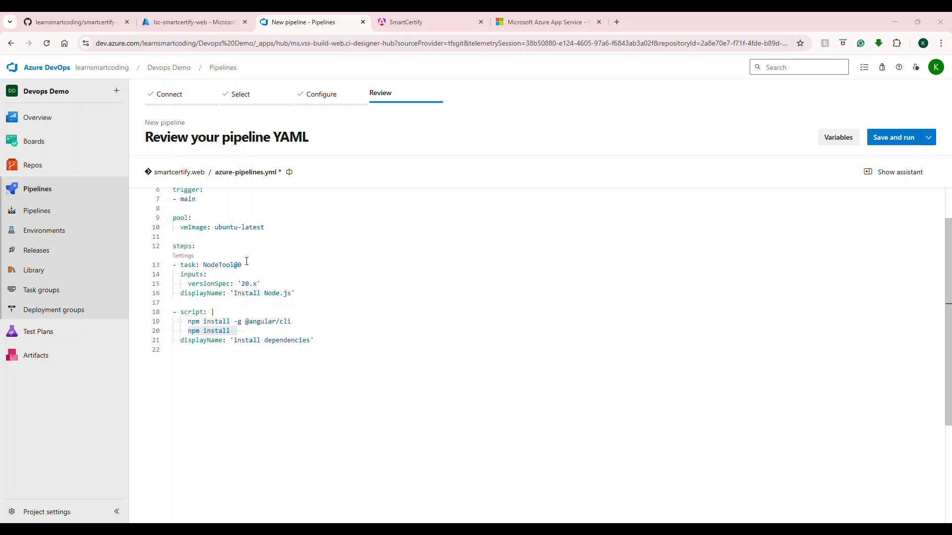
left_click_drag(293, 319, 174, 330)
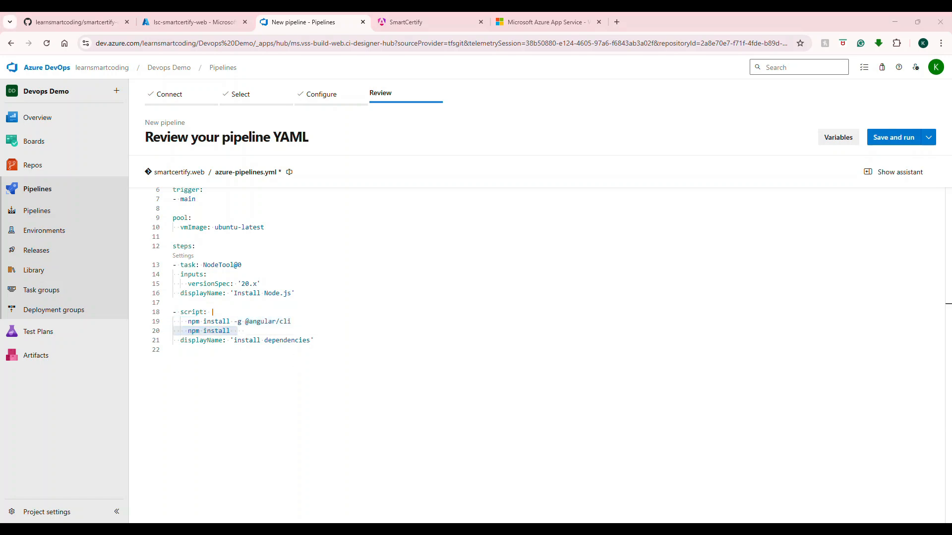
Step: Add a script step running npm run build-prod with the display name 'Build Angular app', separated from the dependencies step by a blank line
left_click(348, 340)
key("Return")
type("condition:")
key("shift+Home")
key("BackSpace")
type("- script: npm run build-prod displayName: 'Build Angular app'")
left_click(345, 338)
key("Return")
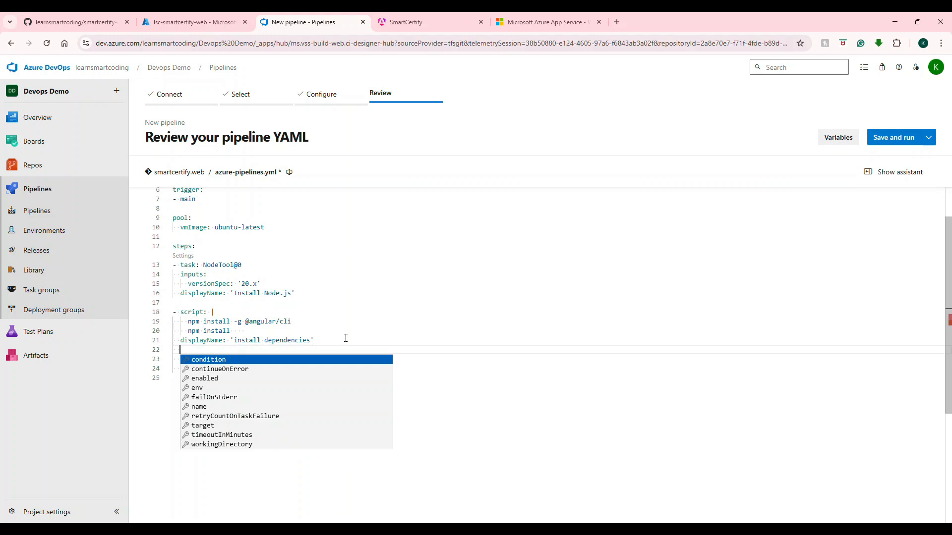
key("Escape")
key("Down")
key("BackSpace")
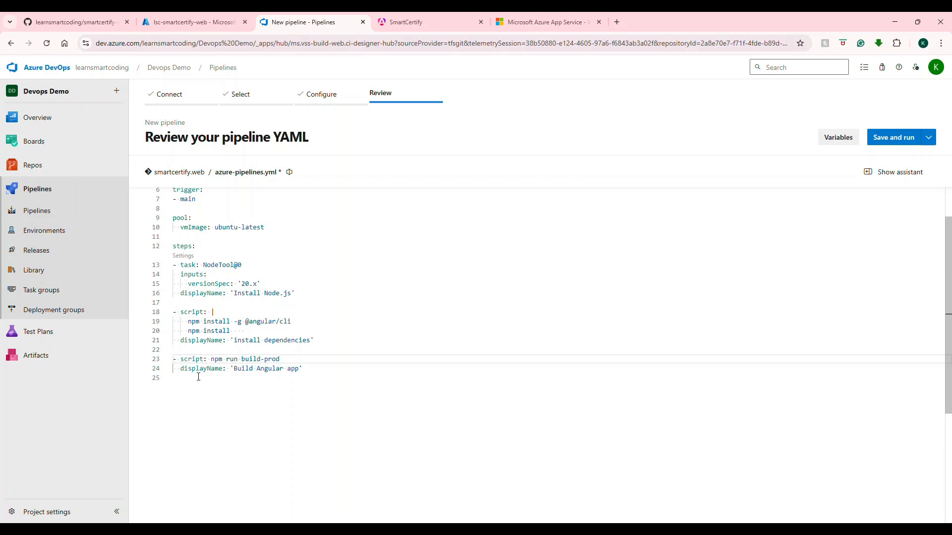
Step: Switch to Visual Studio Code and look up the command behind the build-prod script in package.json
left_click_drag(212, 362, 280, 360)
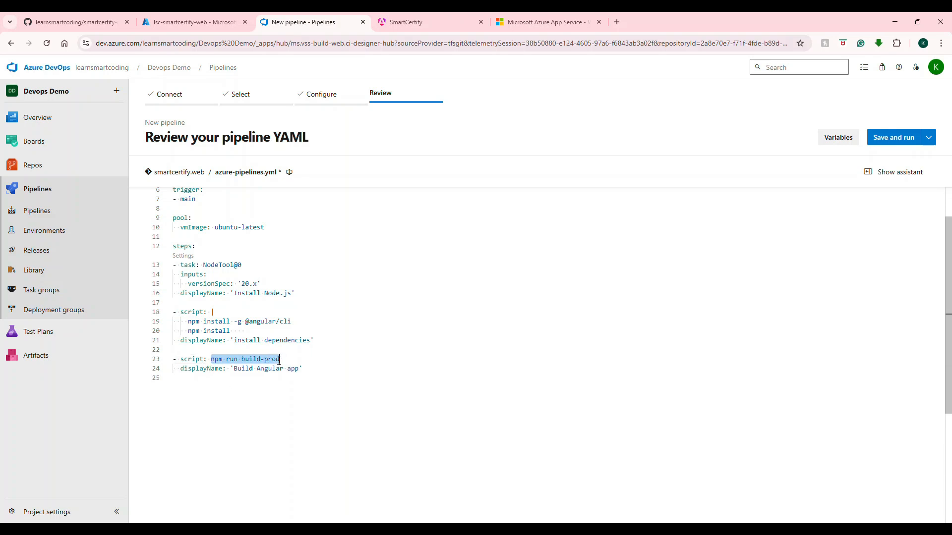
left_click(239, 381)
left_click(212, 359)
left_click(242, 359)
left_click_drag(242, 360, 279, 360)
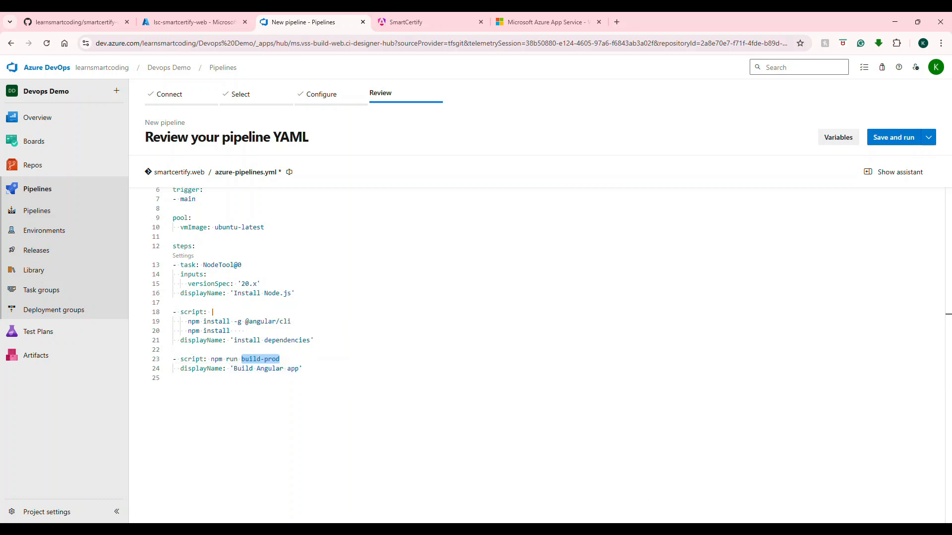
key("alt+Tab")
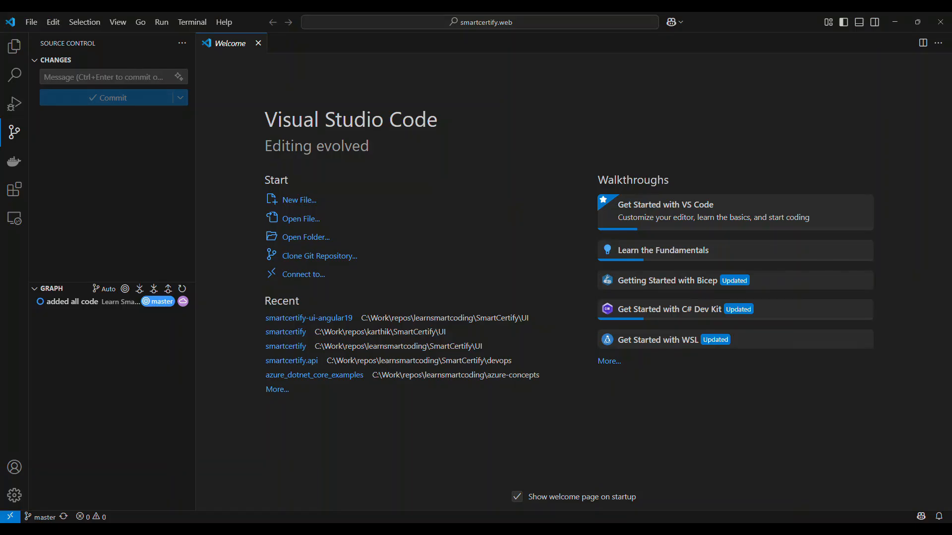
left_click(9, 56)
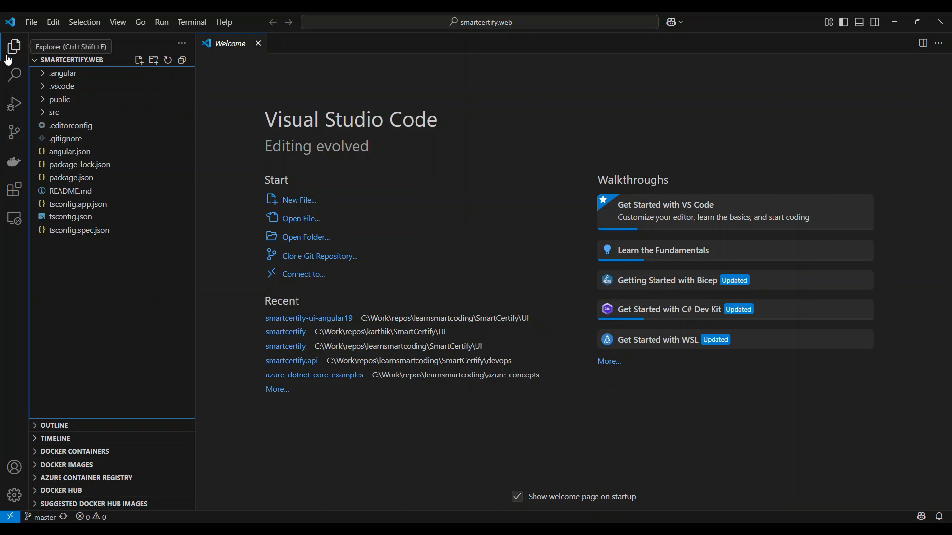
left_click(66, 177)
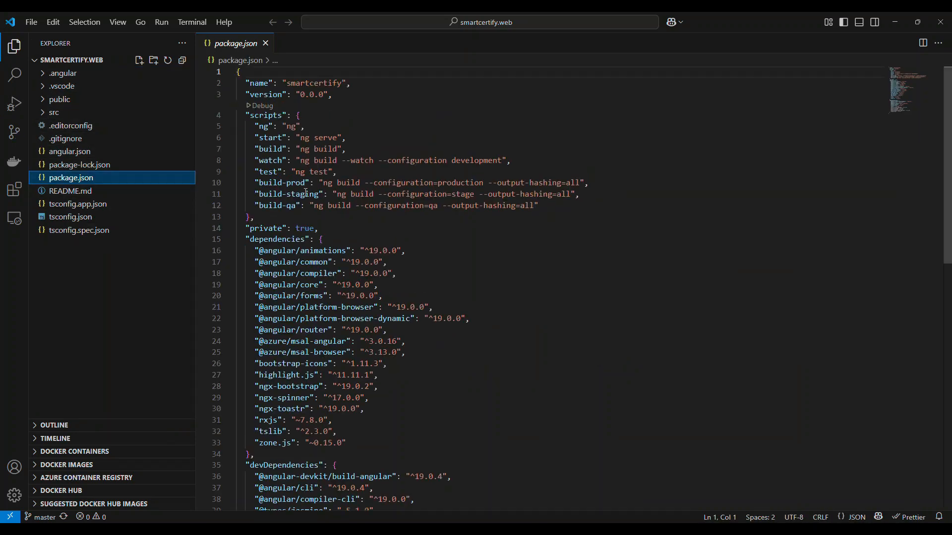
left_click_drag(304, 182, 262, 187)
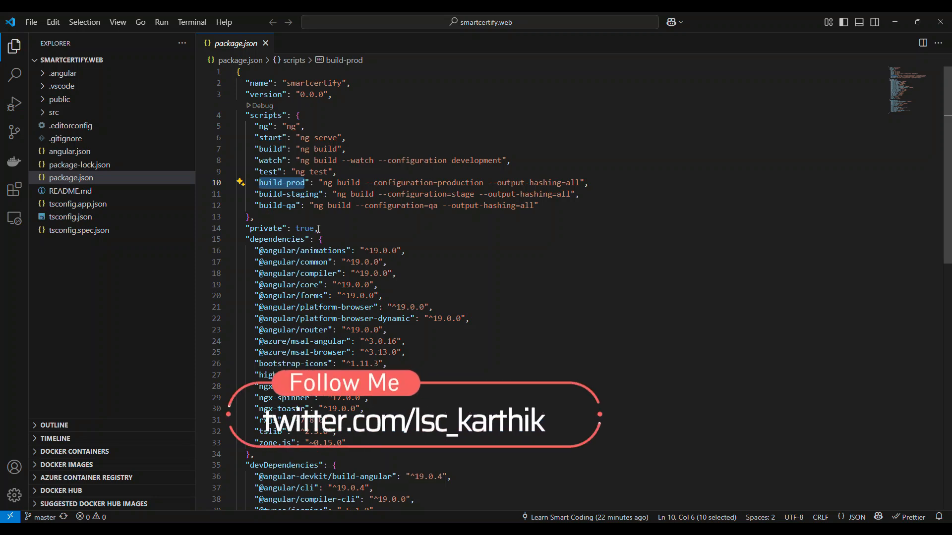
mouse_move(329, 181)
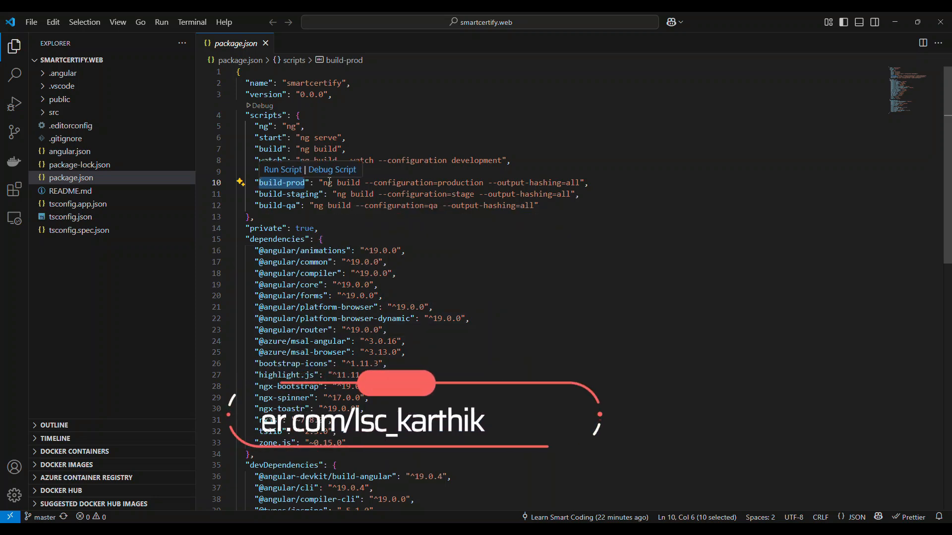
left_click_drag(323, 183, 580, 186)
key("ctrl+c")
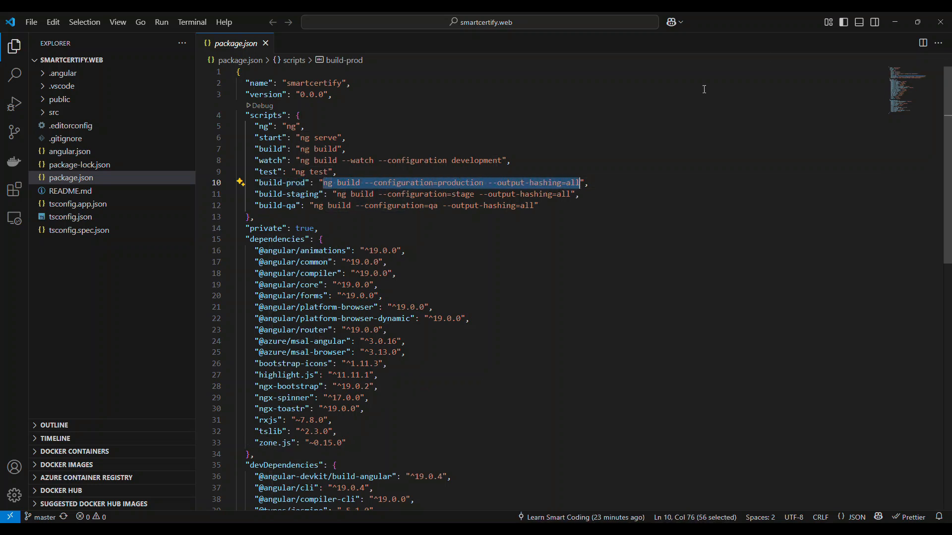
Step: Back in Azure DevOps, try ng build --configuration=production --output-hashing=all as the build step's script, and undo the replacement
left_click(891, 19)
left_click_drag(213, 359, 281, 359)
key("ctrl+v")
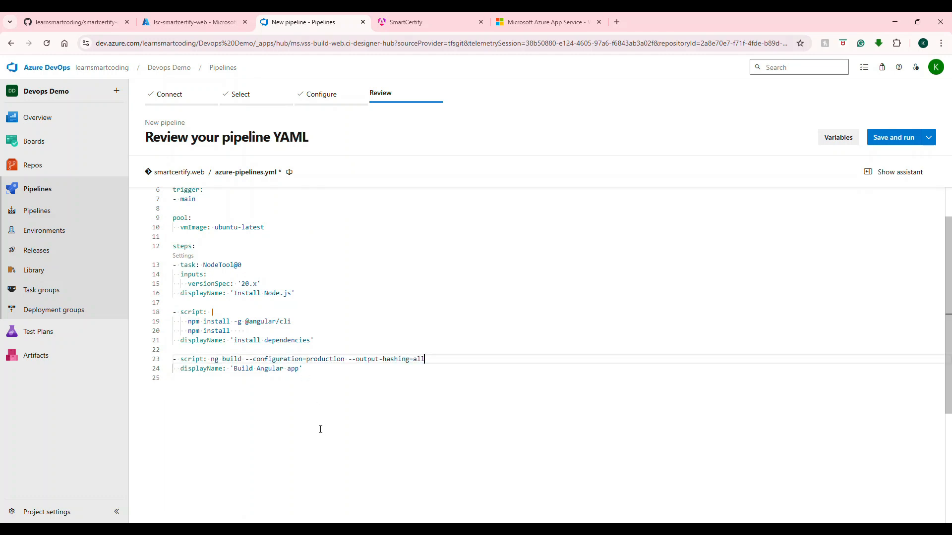
key("ctrl+z")
left_click(314, 399)
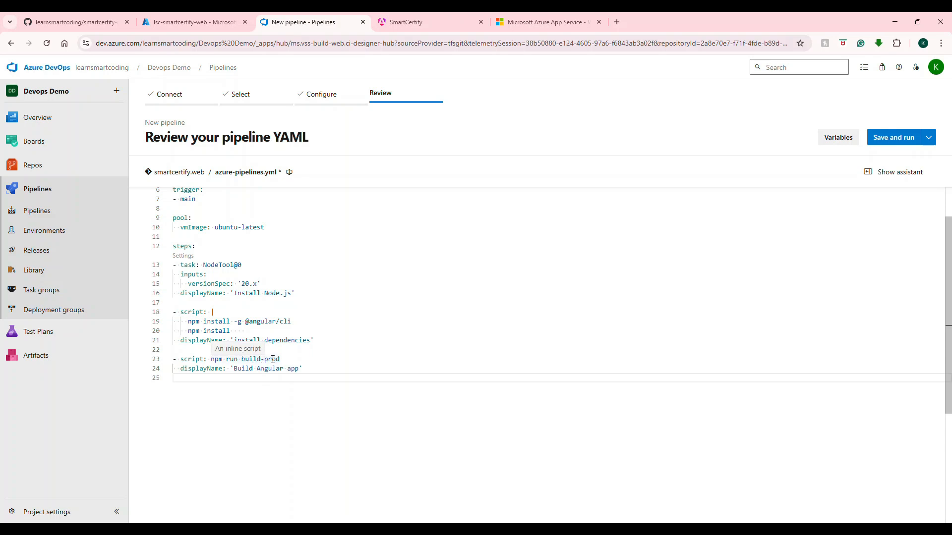
Step: Compare the pipeline's build-prod reference with the matching script entry in package.json in Visual Studio Code
left_click_drag(280, 359, 244, 359)
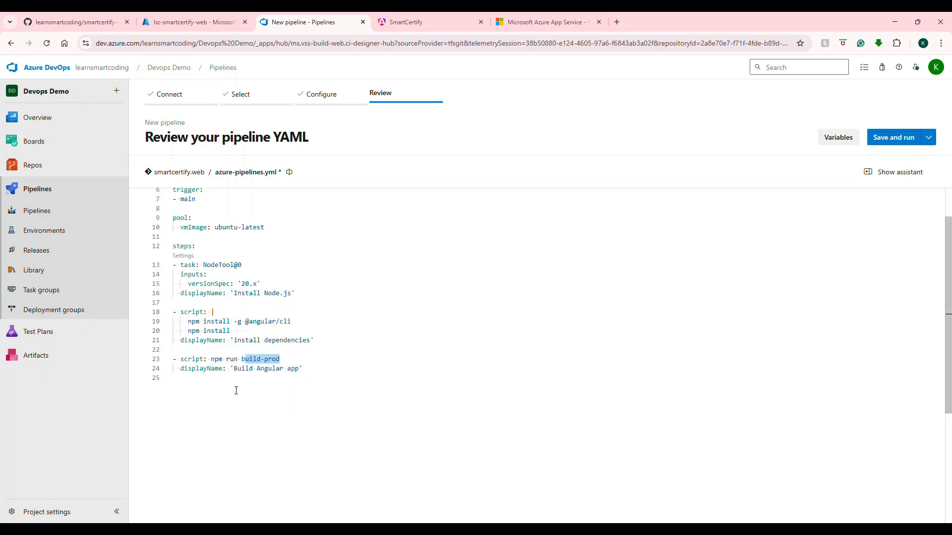
left_click(688, 531)
left_click(570, 217)
left_click_drag(580, 183, 364, 176)
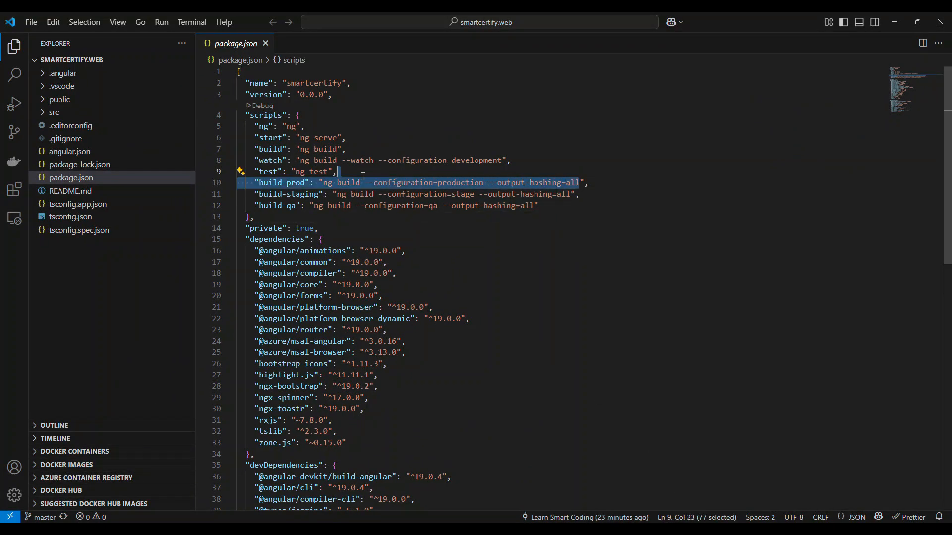
Step: Examine the build-prod, build-staging and build-qa script entries and their ng build commands in package.json
double_click(270, 183)
left_click_drag(323, 183, 592, 185)
left_click_drag(311, 182, 268, 182)
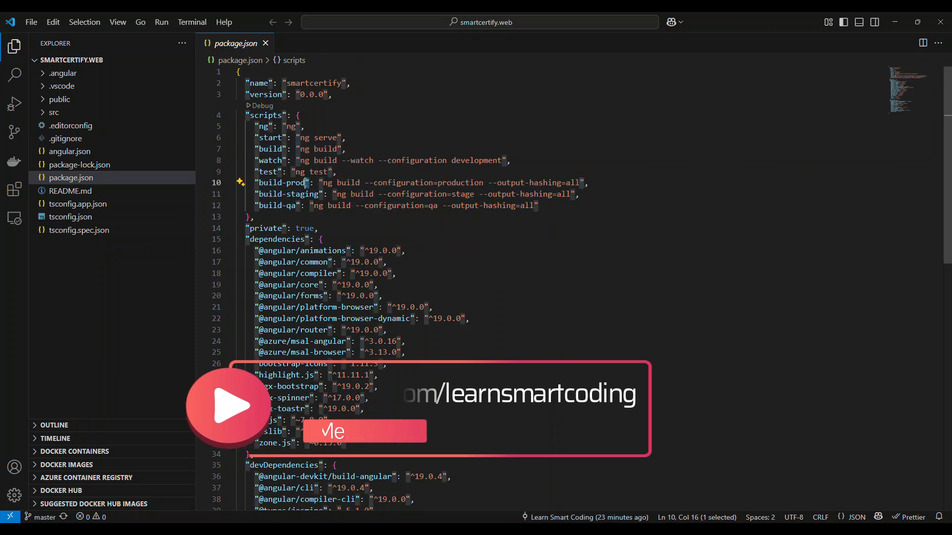
left_click_drag(579, 183, 476, 182)
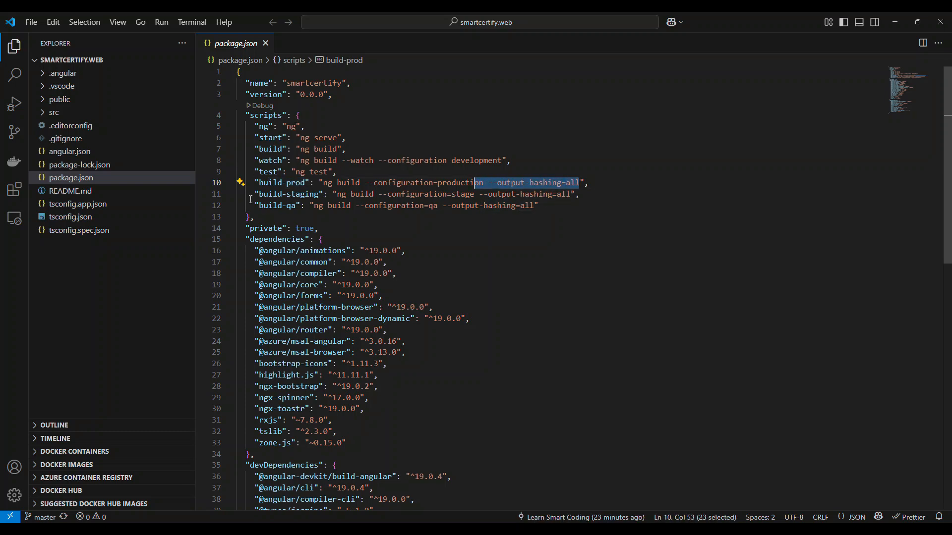
double_click(282, 183)
left_click_drag(306, 183, 583, 182)
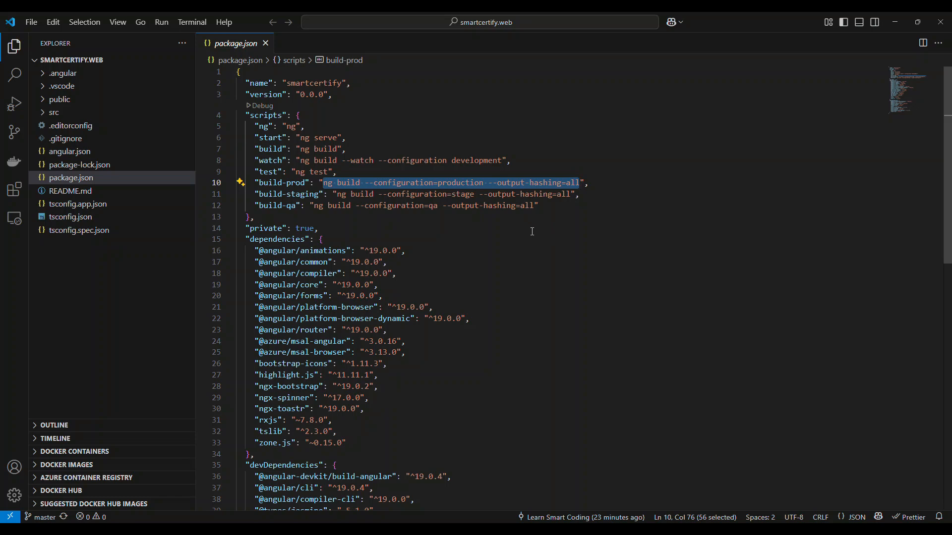
left_click(338, 195)
key("shift+End")
key("shift+Down")
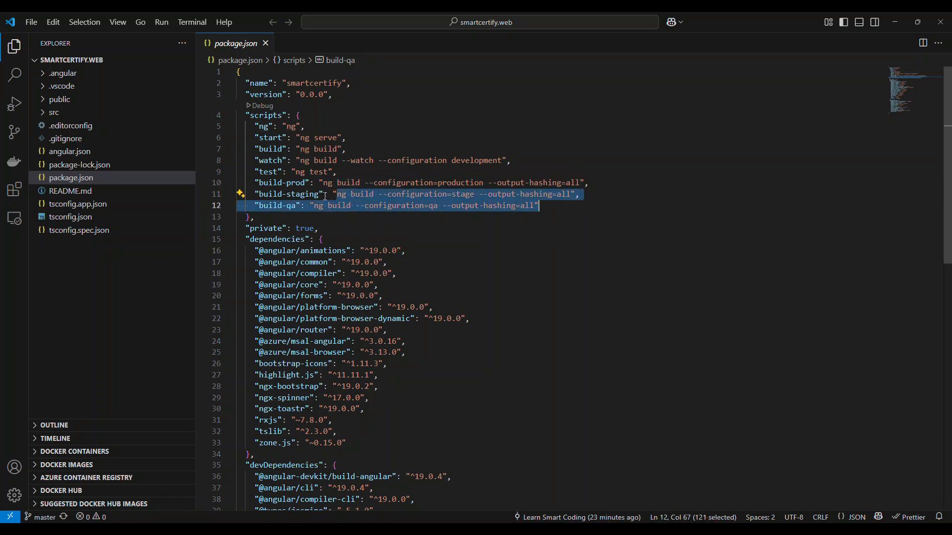
left_click_drag(318, 194, 259, 194)
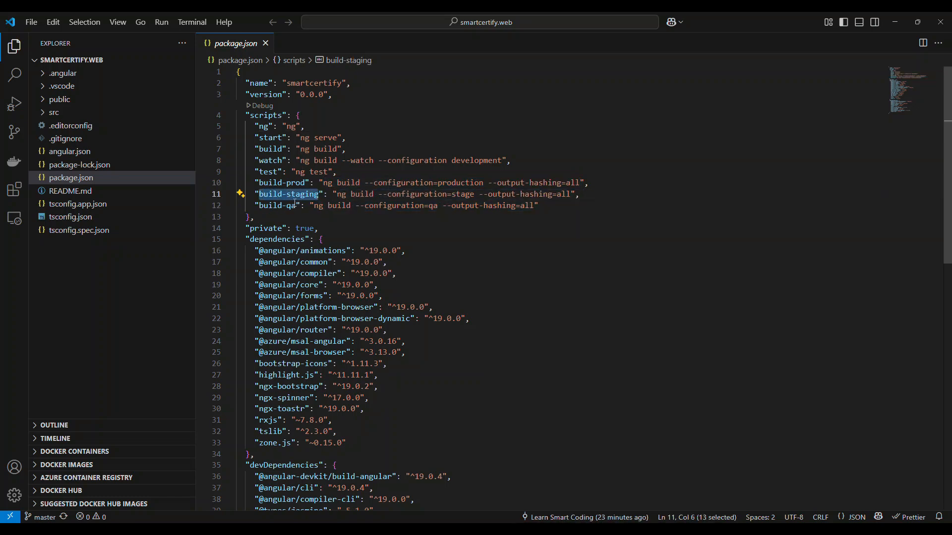
Step: Back in Azure DevOps, add a PublishBuildArtifacts@1 task publishing 'dist/smartcertify/browser' as 'drop' to 'Container', displayed as 'Publish build artifacts', after the Angular build step
left_click(895, 22)
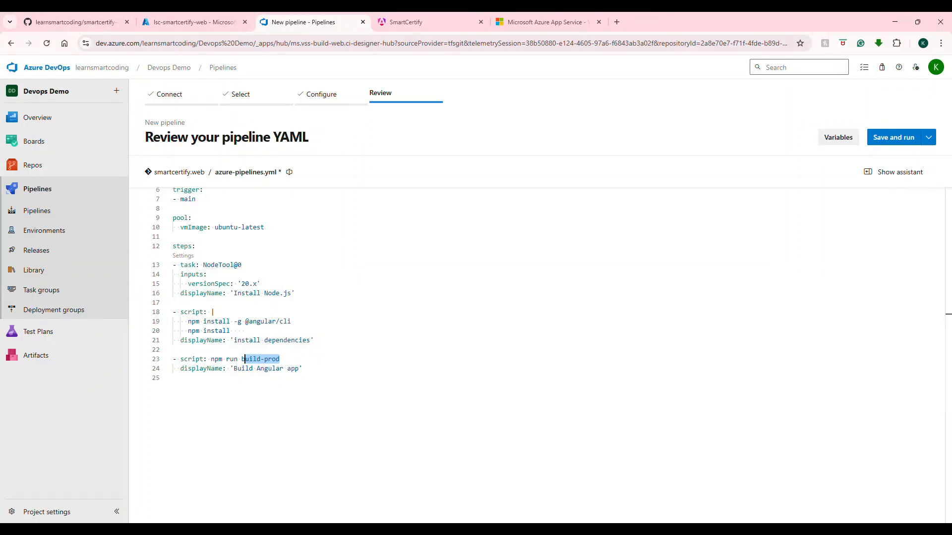
left_click(321, 378)
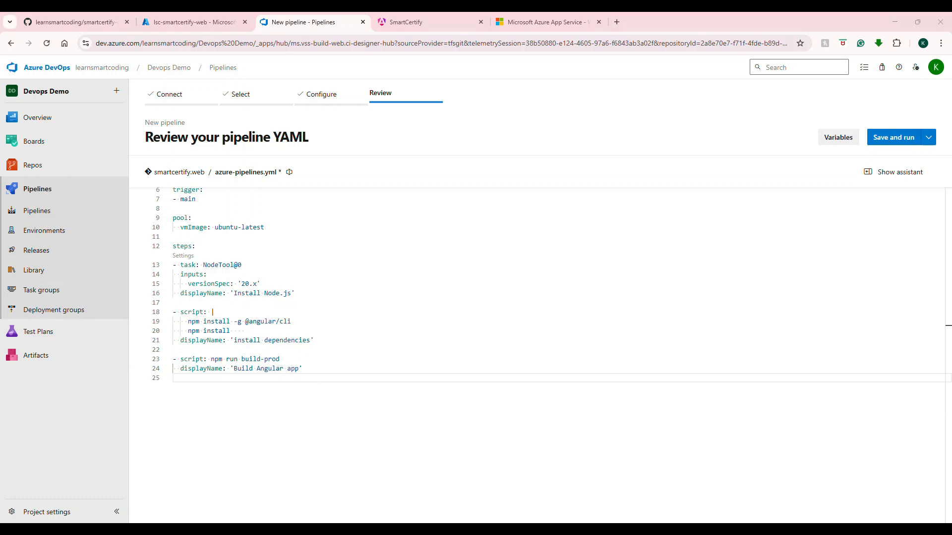
left_click(339, 371)
key("Return")
type("condition:")
key("Return")
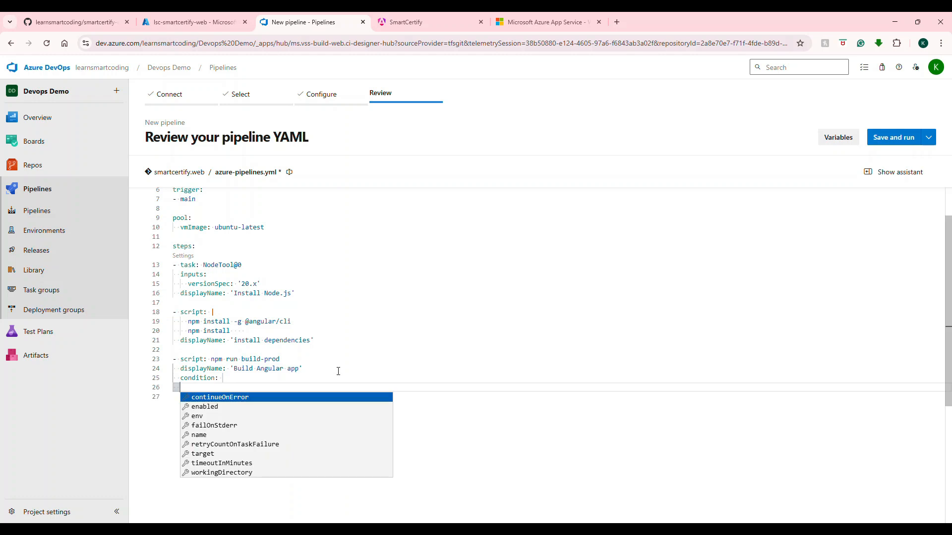
key("shift+Up")
key("BackSpace")
type("# displayName: 'Run tests' - task: PublishBuildArtifacts@1   inputs:     pathToPublish: 'dist/smartcertify/browser'     artifactName: 'drop'     publishLocation: 'Container'   displayName: 'Publish build artifacts'")
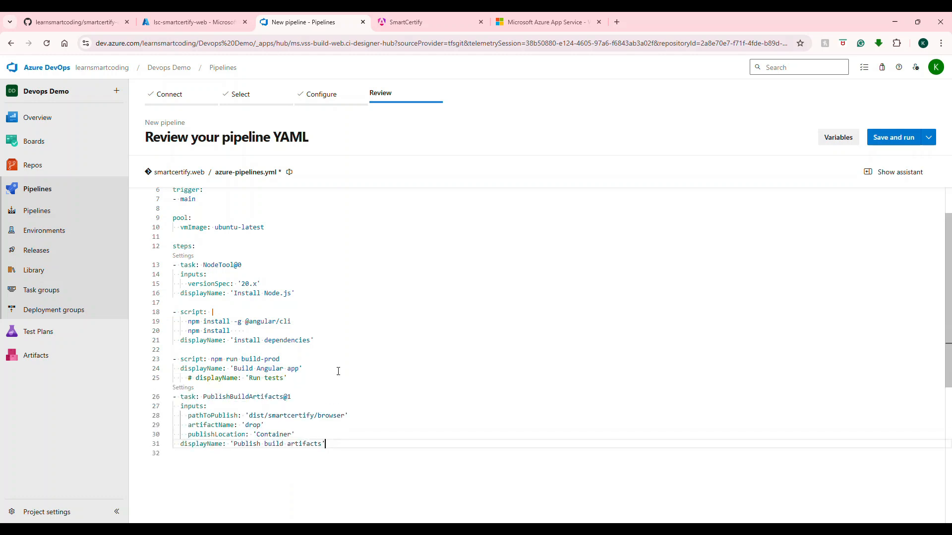
Step: Review the PublishBuildArtifacts task and its pathToPublish value in the pipeline YAML
scroll(338, 392, "down", 1)
left_click(309, 318)
double_click(239, 348)
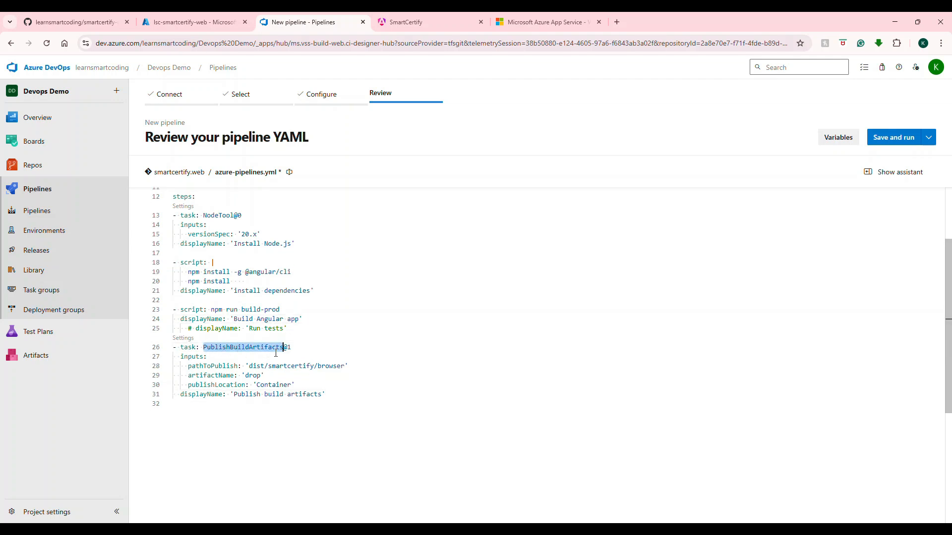
double_click(211, 367)
left_click_drag(345, 367, 253, 368)
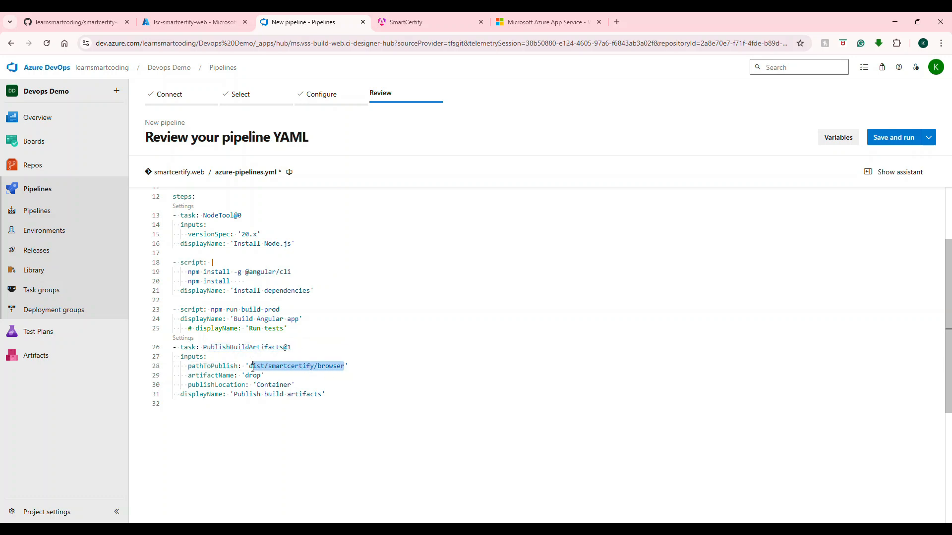
double_click(227, 367)
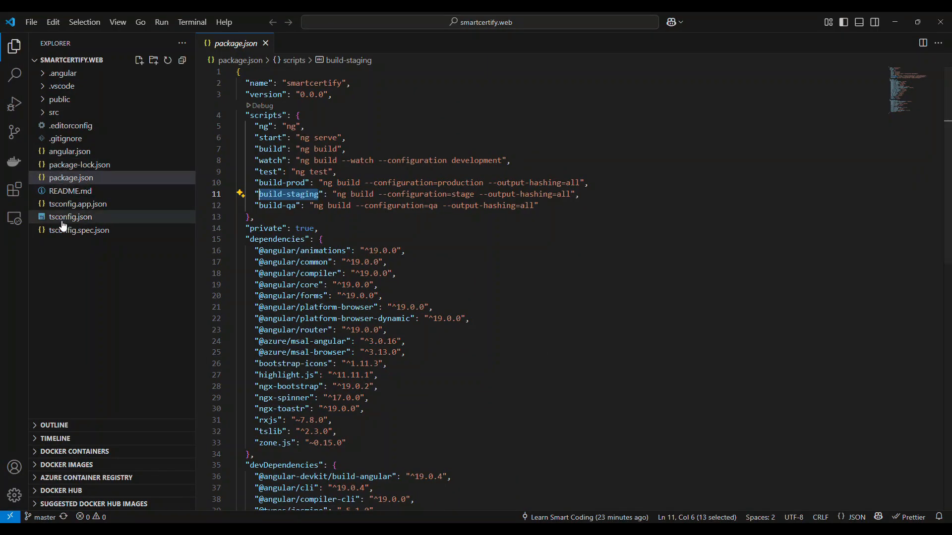
Step: In Visual Studio Code, look up the build's outputPath setting in angular.json
left_click(69, 151)
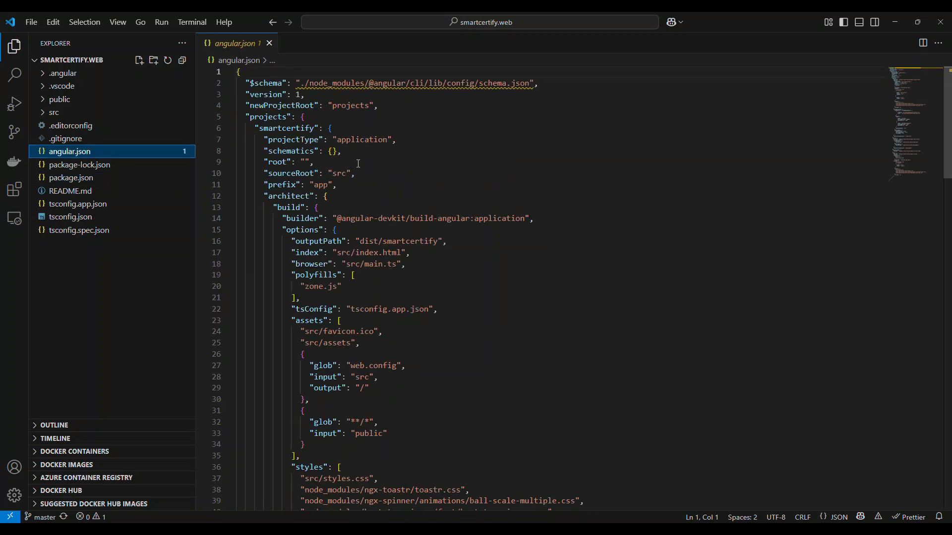
double_click(306, 243)
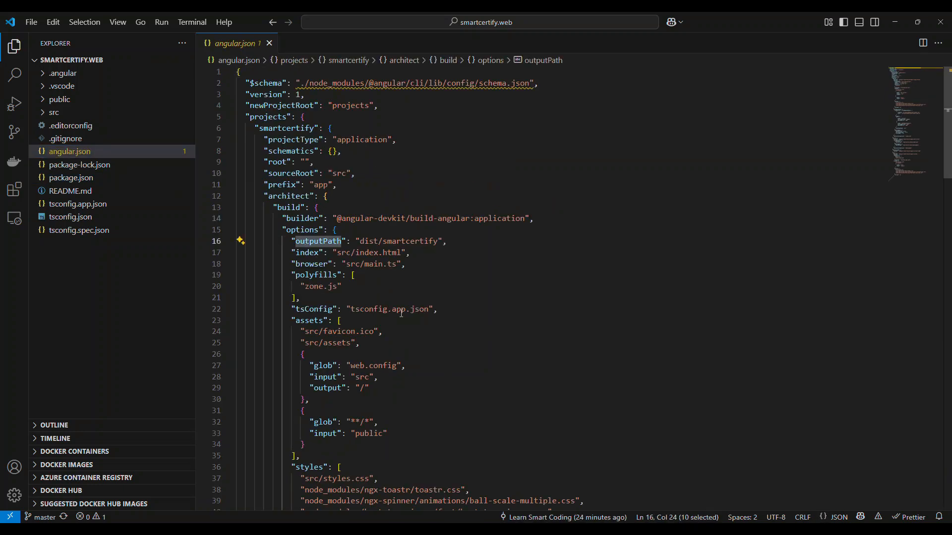
left_click_drag(362, 243, 438, 246)
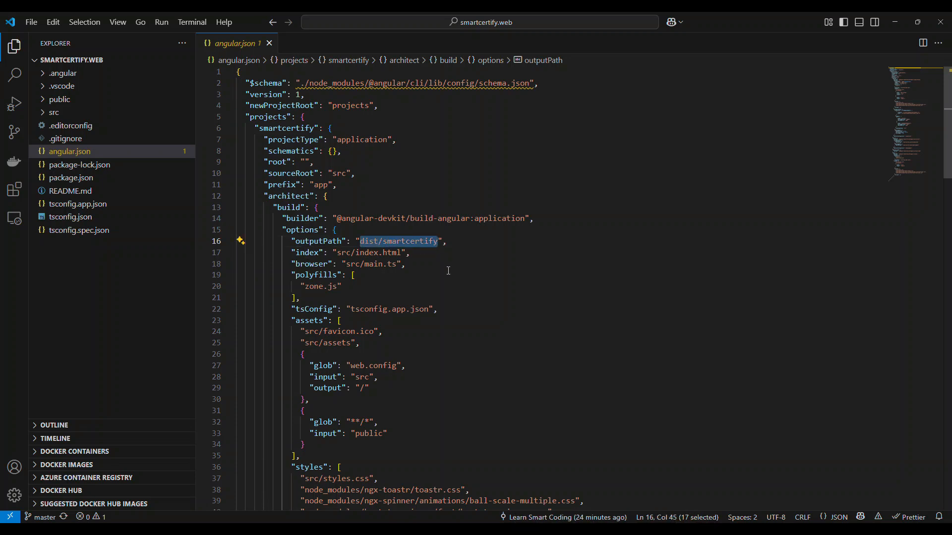
Step: Open an enlarged terminal for the project and try to run npm run build-prod
left_click(178, 22)
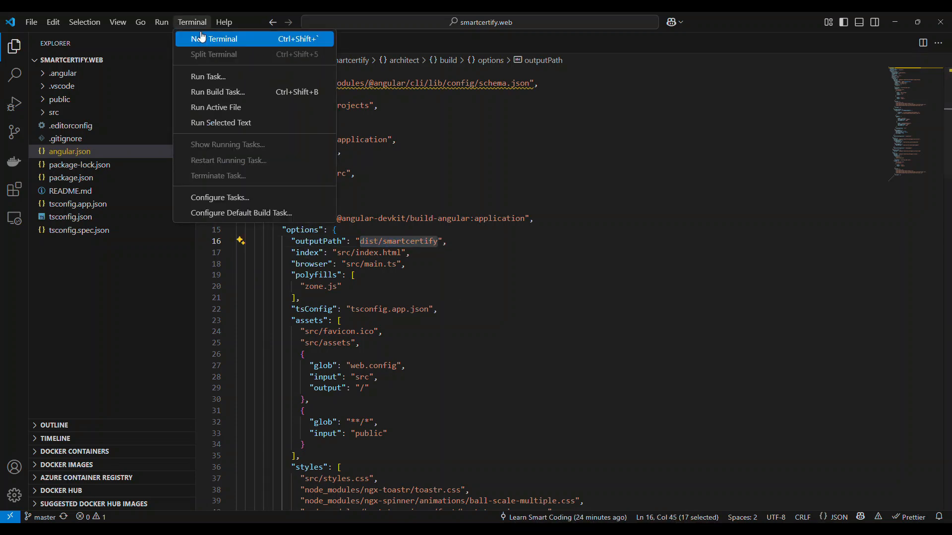
left_click(202, 36)
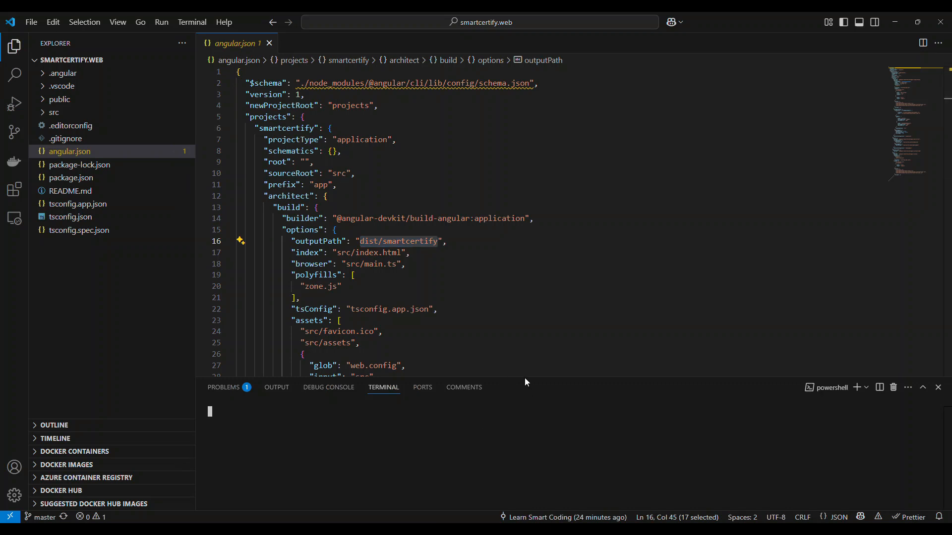
left_click_drag(525, 378, 545, 261)
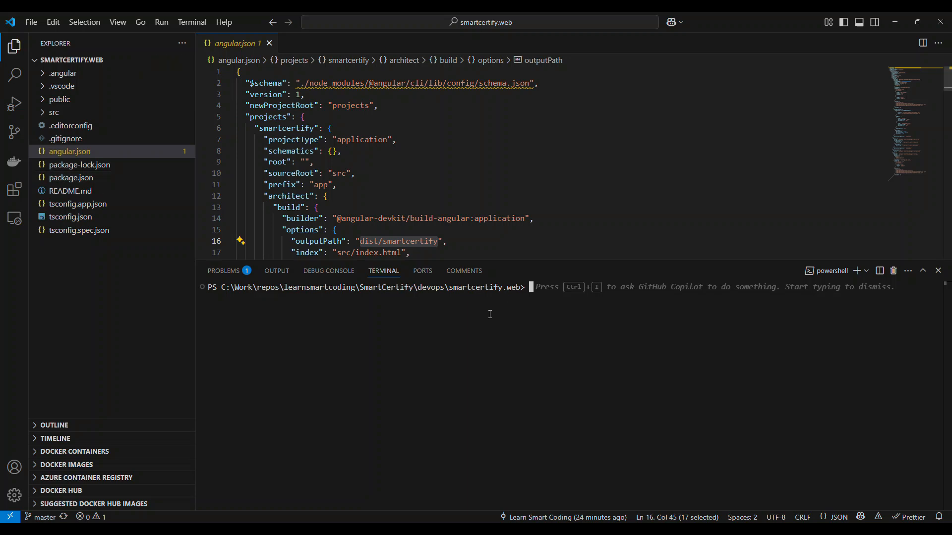
type("npm")
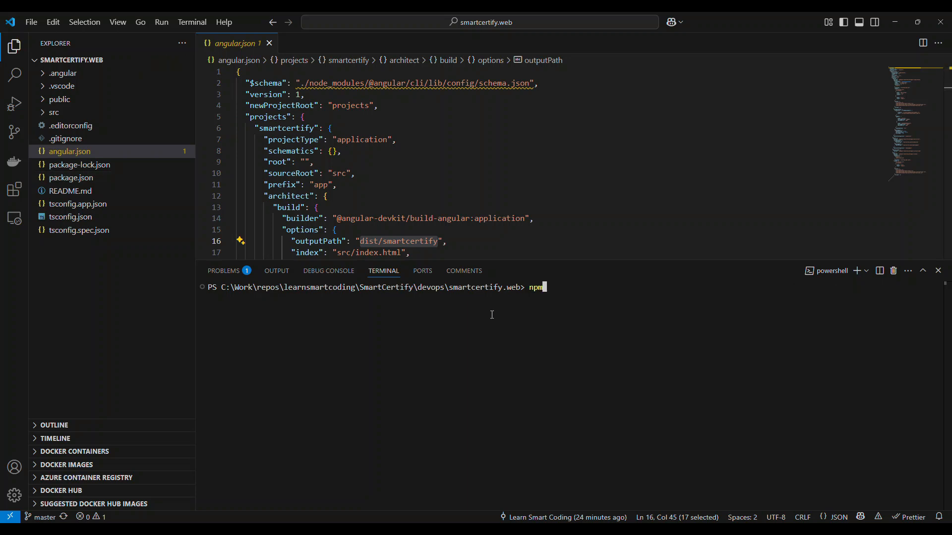
type(" run build-prod")
key("Return")
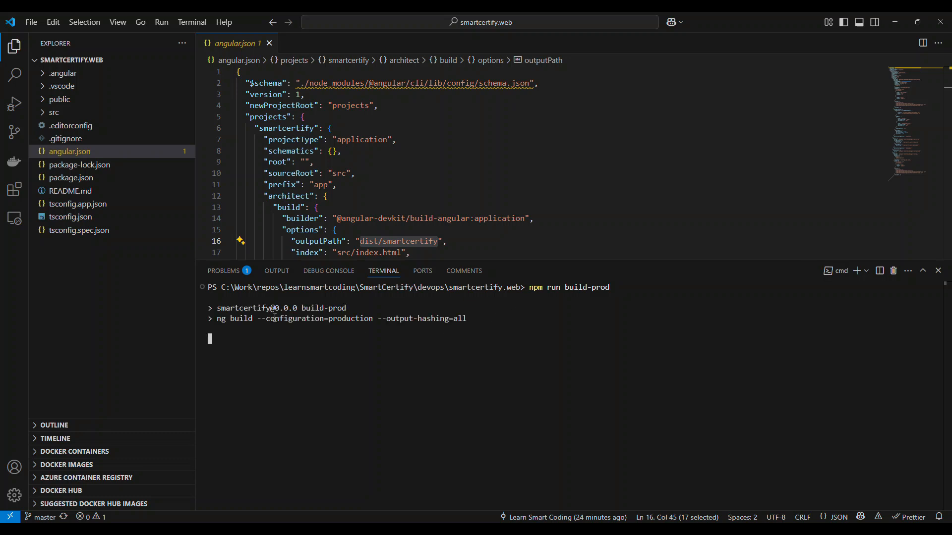
left_click_drag(485, 319, 218, 323)
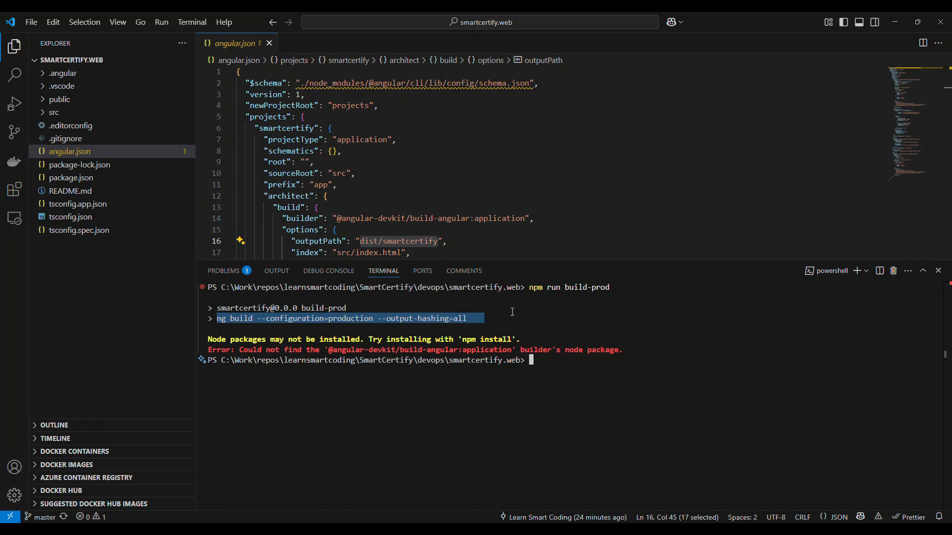
Step: Install the project's packages with npm install and rerun npm run build-prod in the terminal
type("npm install")
key("Return")
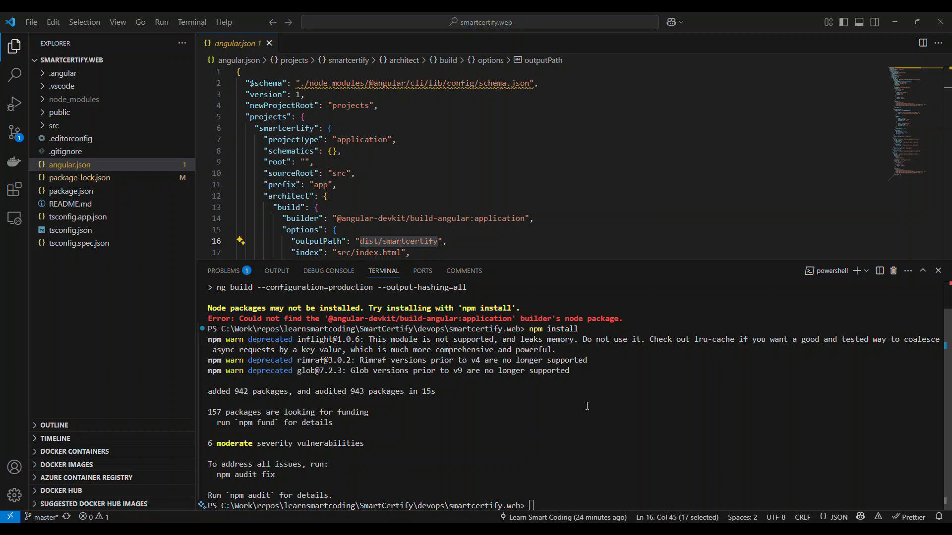
type("npm run build-prod")
key("Return")
Step: Inspect the production build's terminal output and the browser folder under dist/smartcertify
key("ctrl+equal")
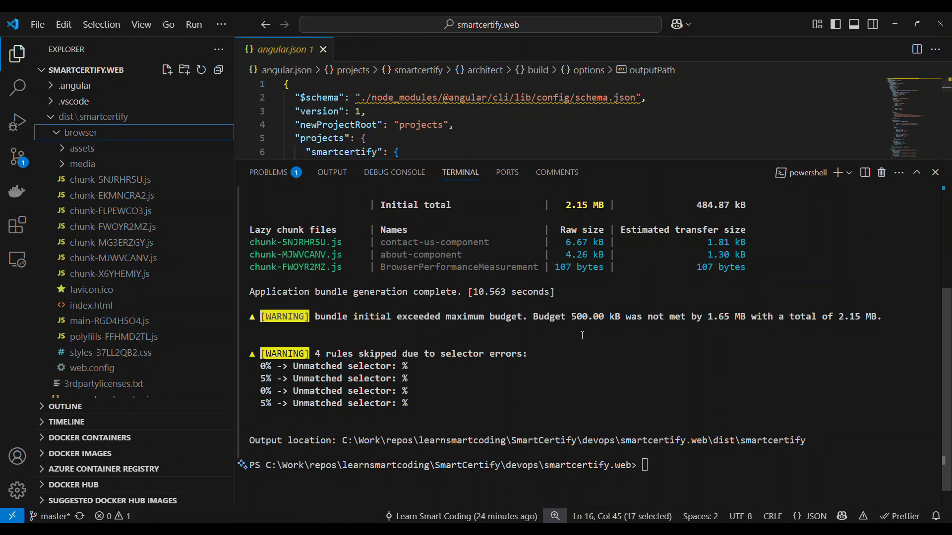
scroll(586, 338, "up", 5)
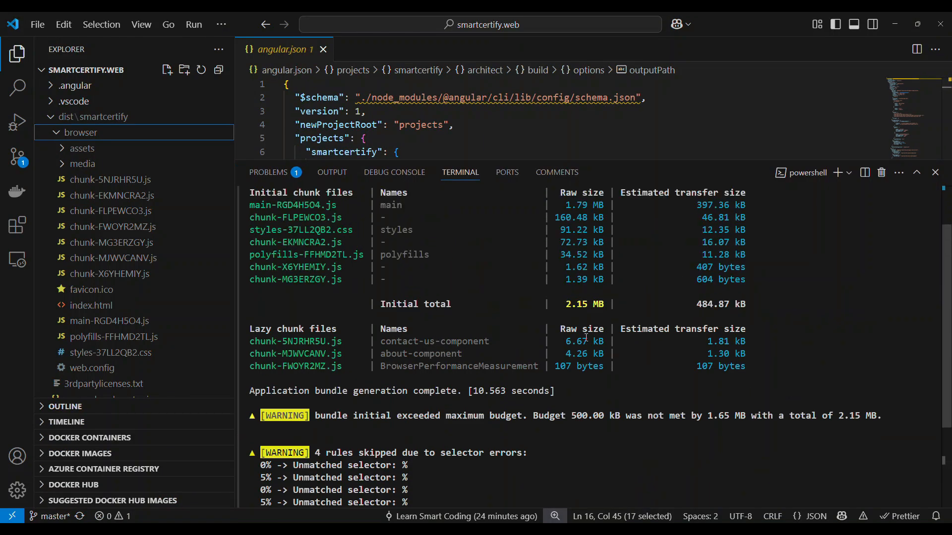
left_click_drag(639, 195, 745, 198)
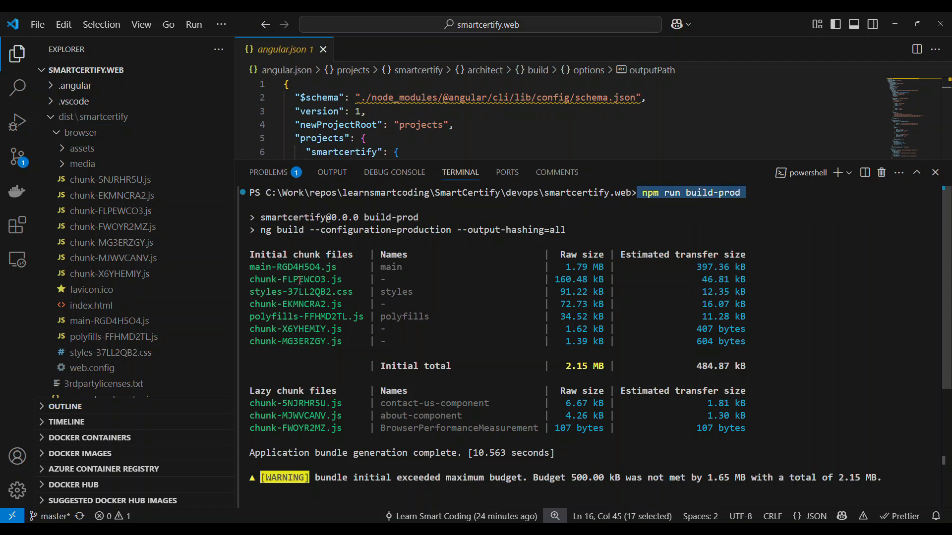
scroll(402, 301, "down", 4)
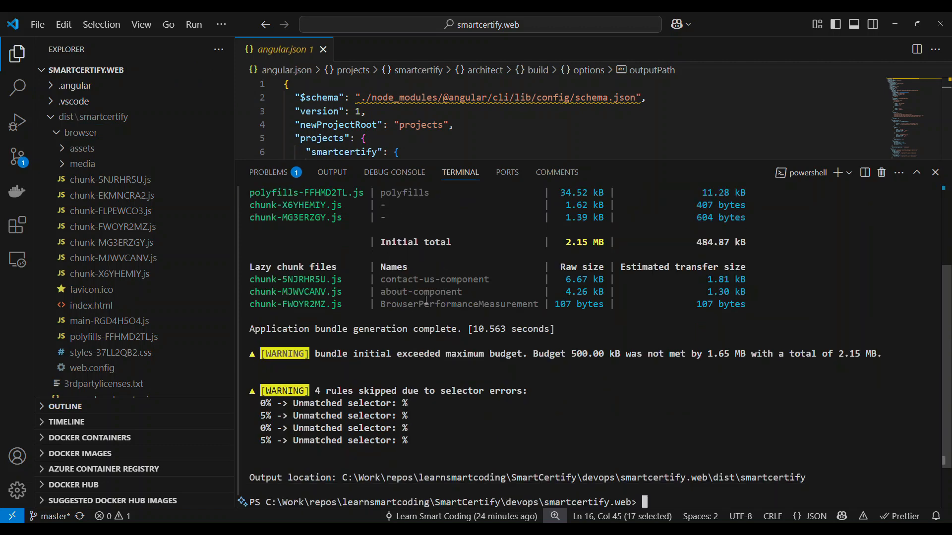
scroll(426, 300, "down", 2)
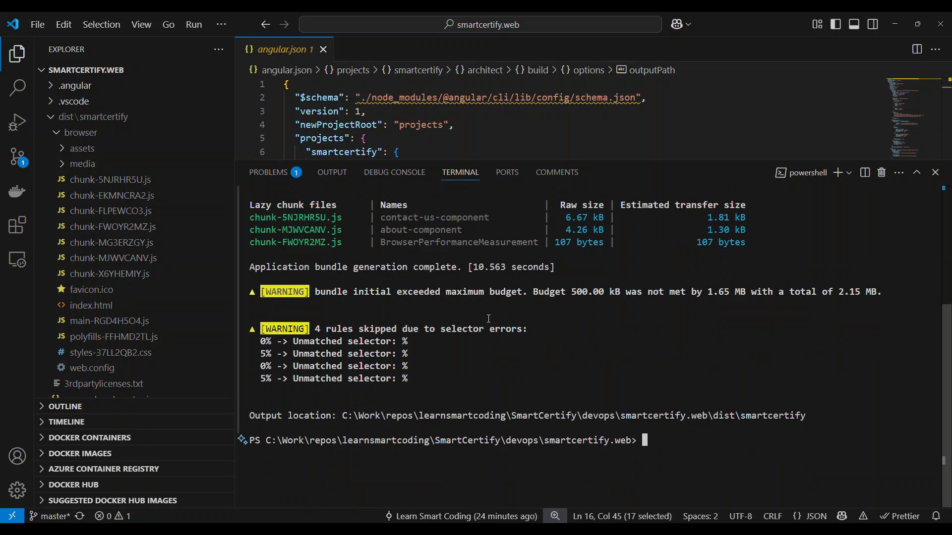
left_click(57, 136)
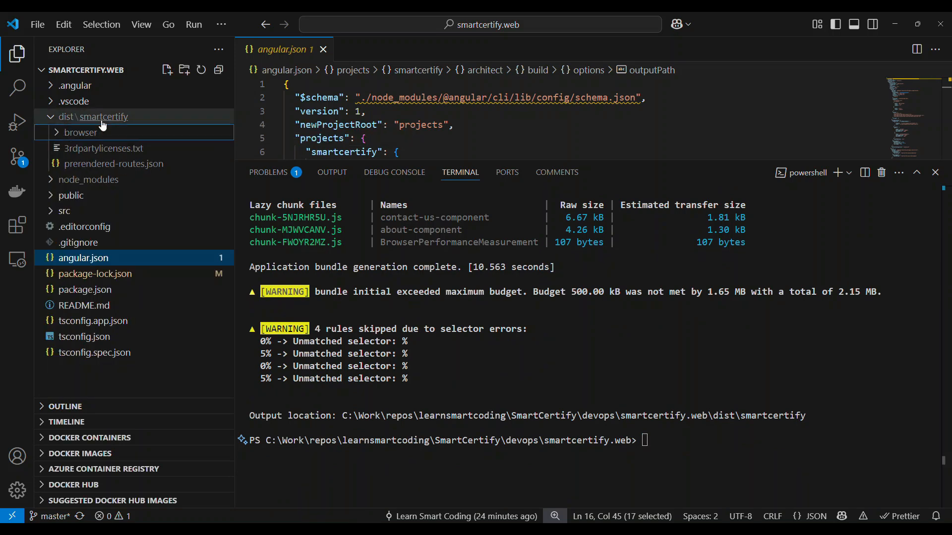
left_click(71, 137)
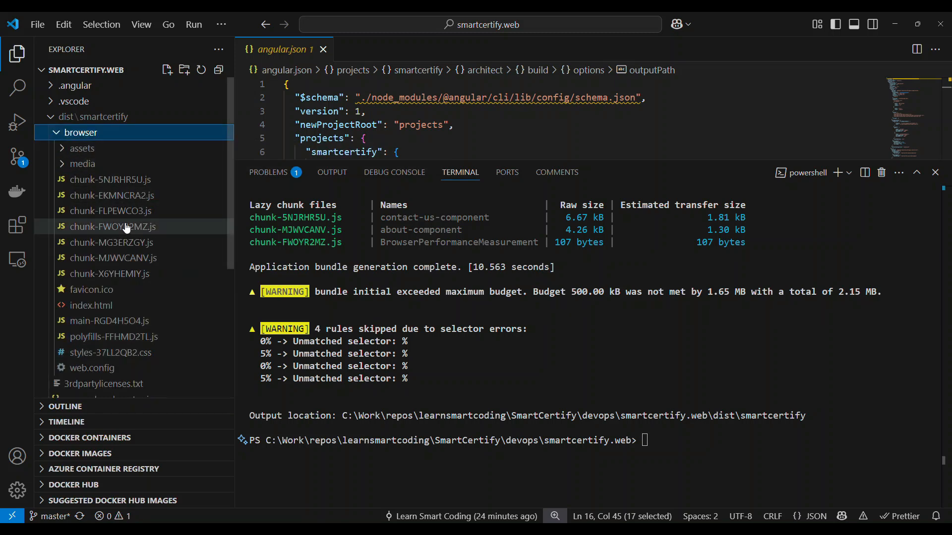
Step: Back in Azure DevOps, check the publish task's pathToPublish value against the local build's output folder
left_click(895, 24)
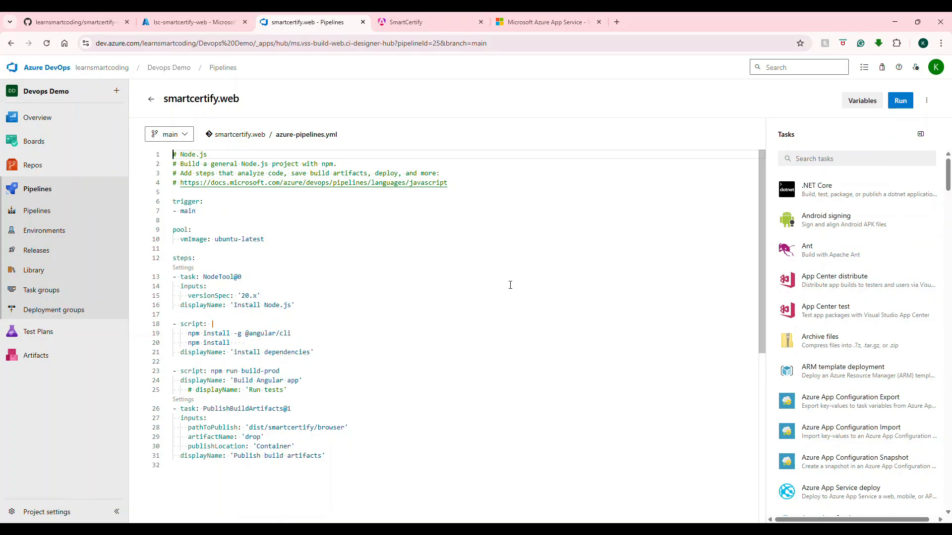
left_click_drag(344, 427, 252, 428)
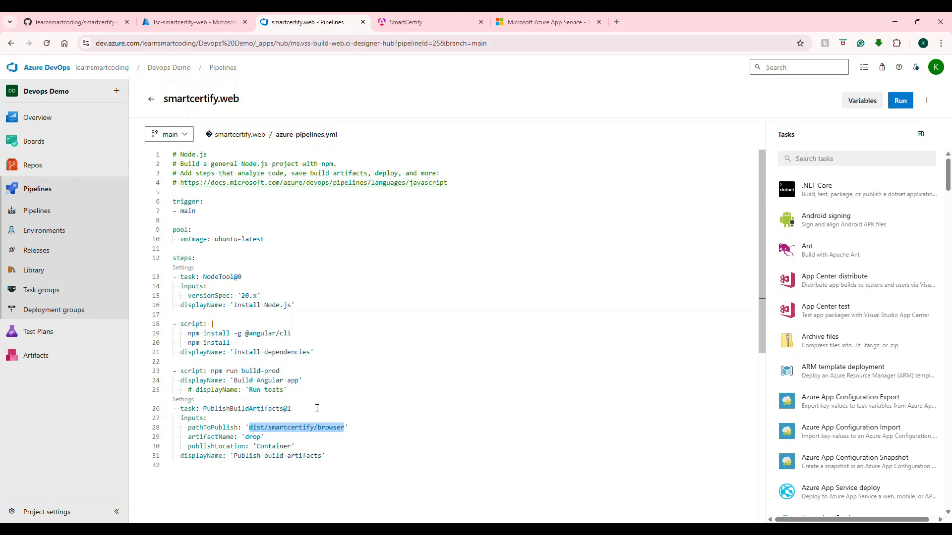
left_click(325, 433)
left_click_drag(315, 429, 254, 429)
left_click_drag(345, 430, 255, 431)
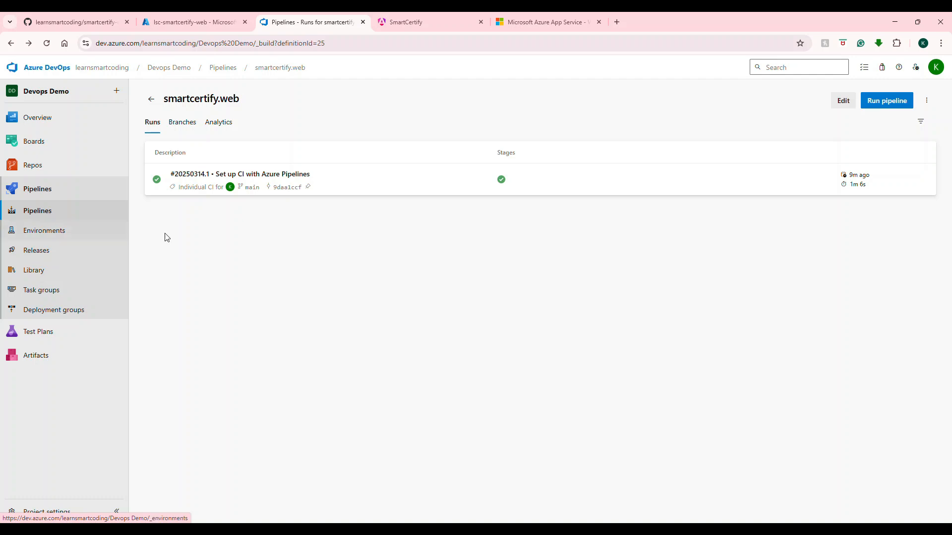
Step: Open the smartcertify.web pipeline's 'Set up CI with Azure Pipelines' run and view the log of its Build Angular app step
left_click(47, 190)
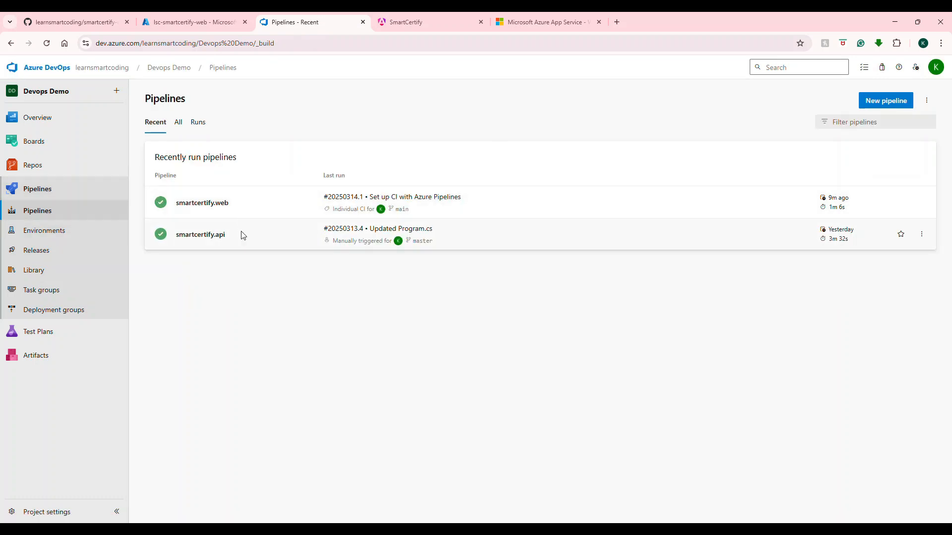
left_click(242, 208)
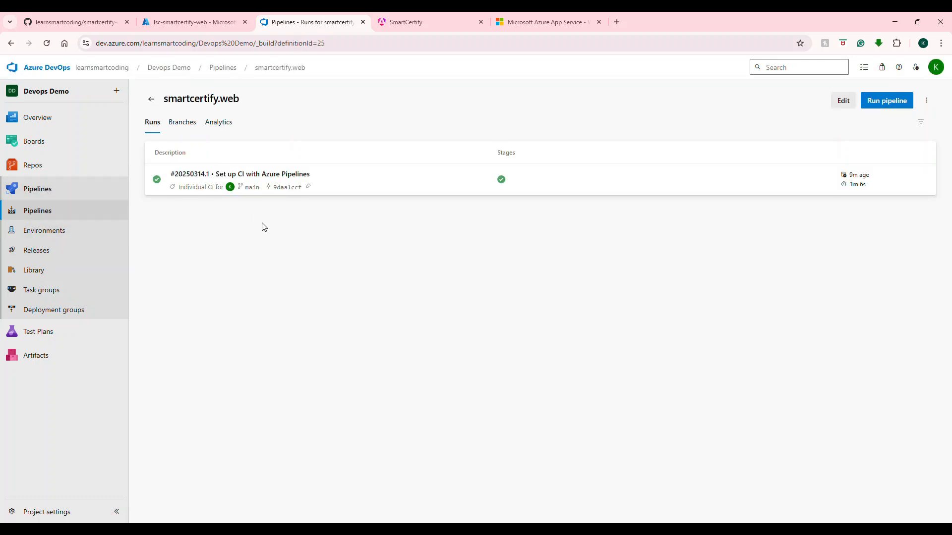
left_click(380, 189)
left_click(191, 356)
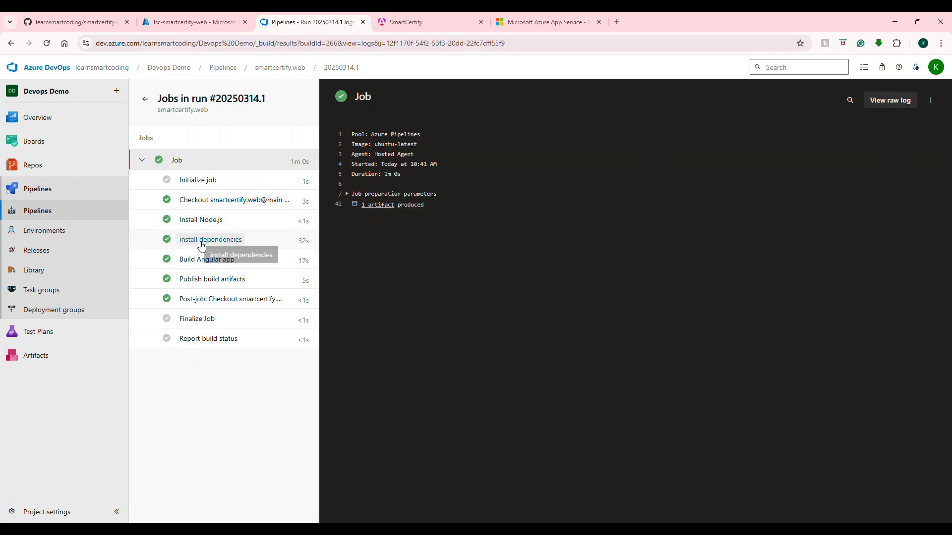
left_click(219, 264)
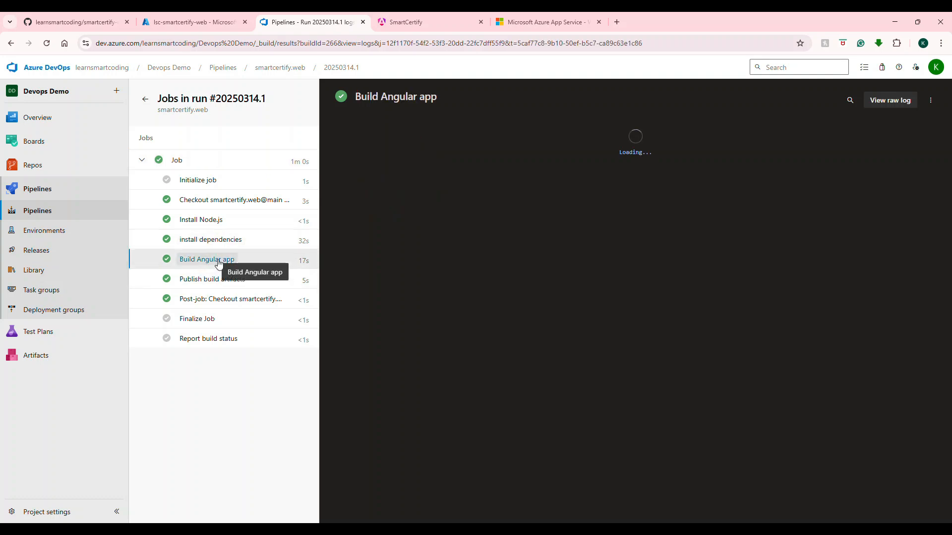
Step: Examine the Build Angular app log's build commands and output location, and open the Publish build artifacts log
left_click_drag(415, 233, 350, 234)
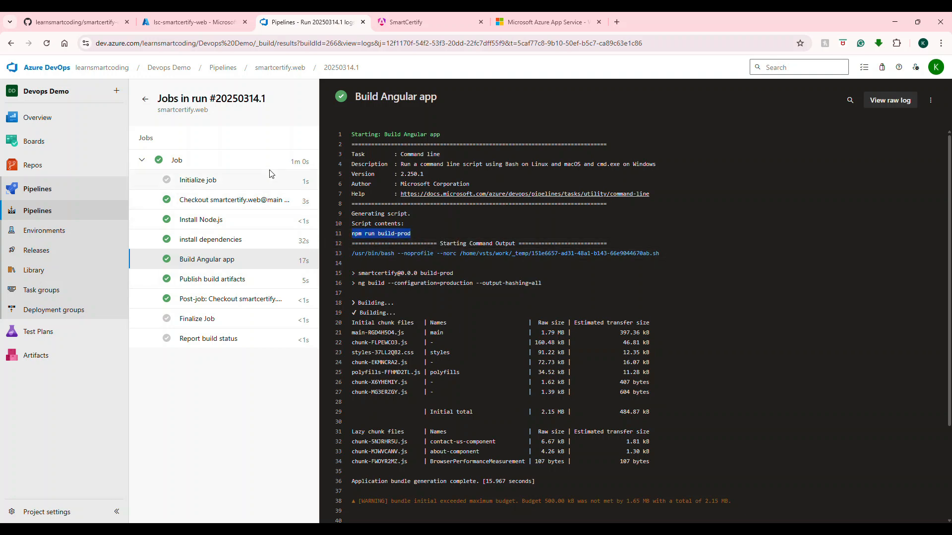
scroll(545, 312, "down", 2)
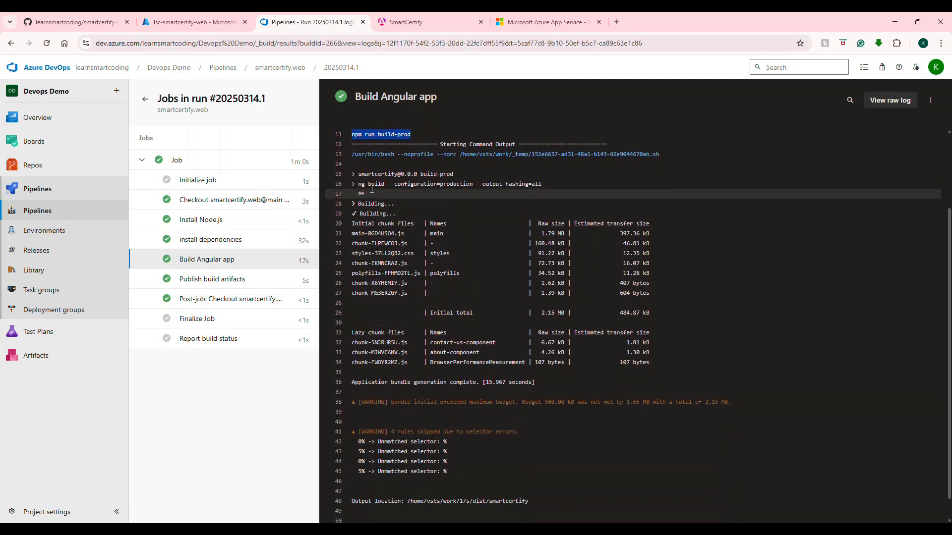
left_click_drag(543, 184, 353, 184)
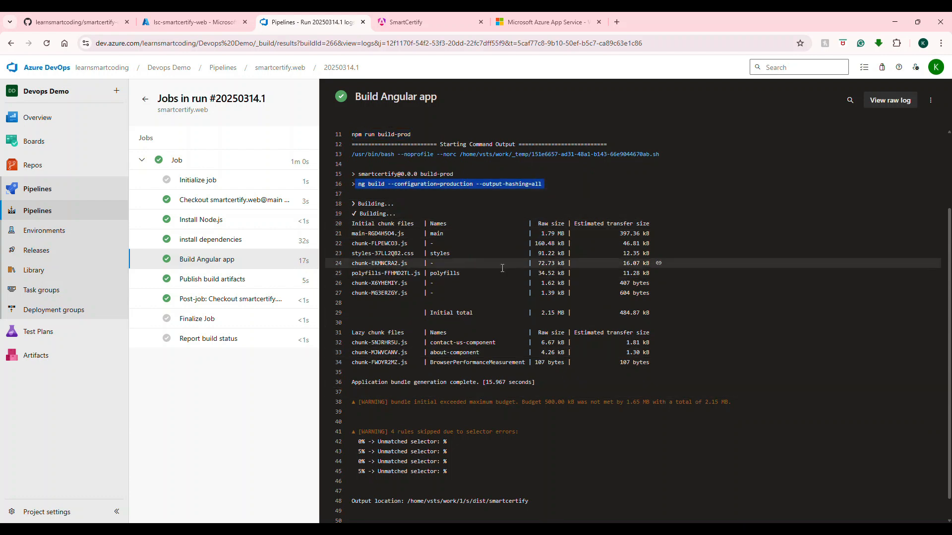
scroll(517, 380, "down", 1)
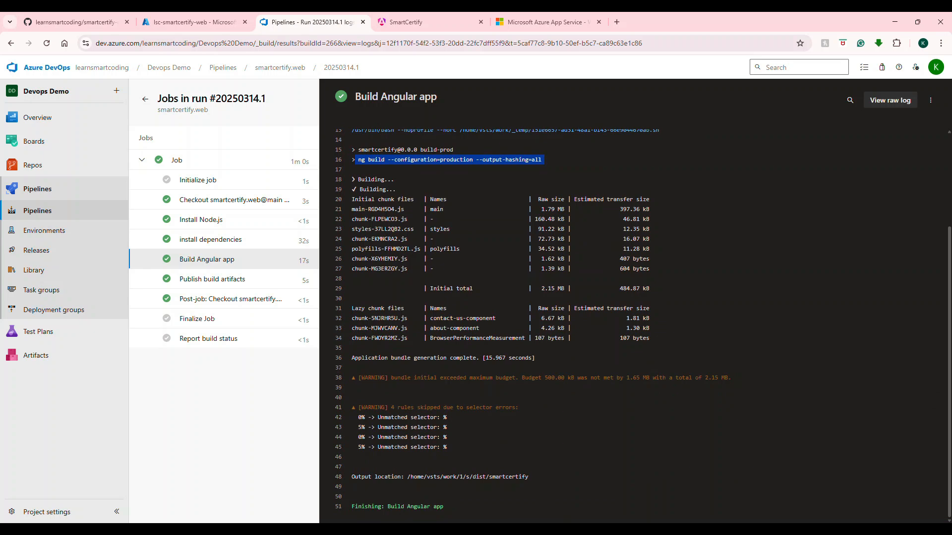
left_click(697, 489)
left_click(235, 282)
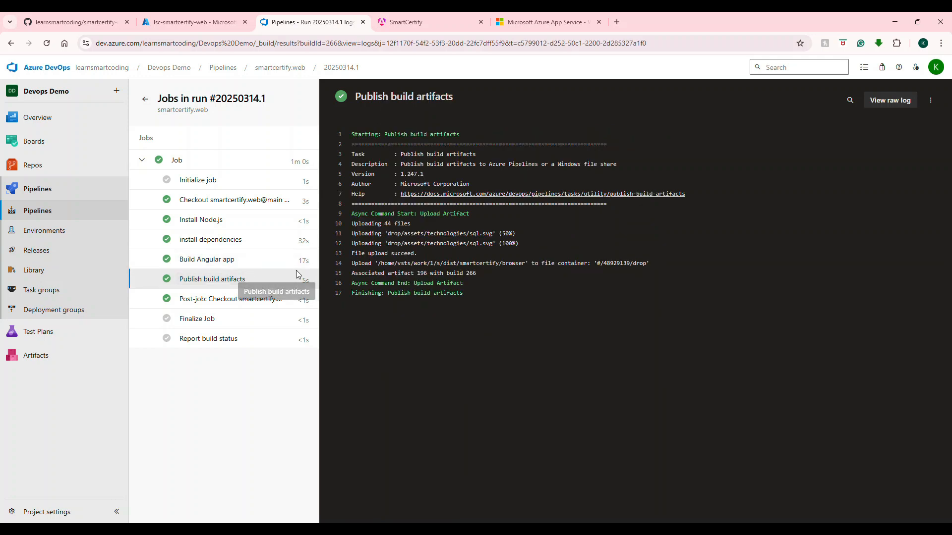
Step: View the project's releases and the options for adding a release pipeline, and check the lsc-smartcertify-web app in the Azure portal
left_click(38, 250)
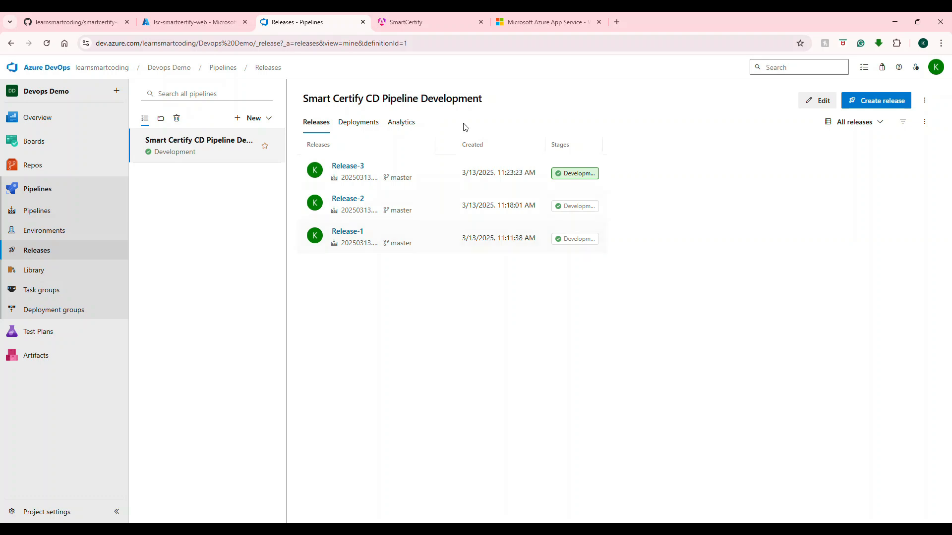
left_click(271, 120)
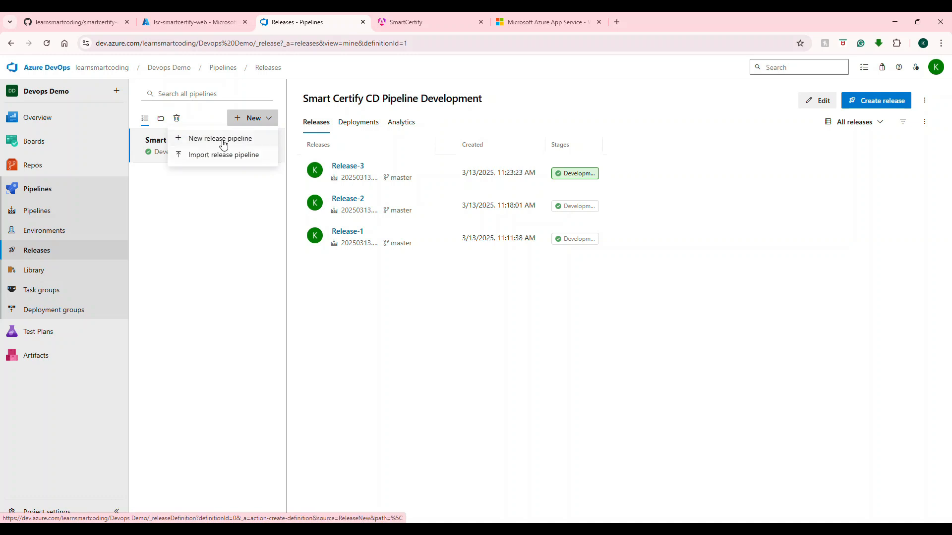
left_click(223, 231)
left_click(269, 119)
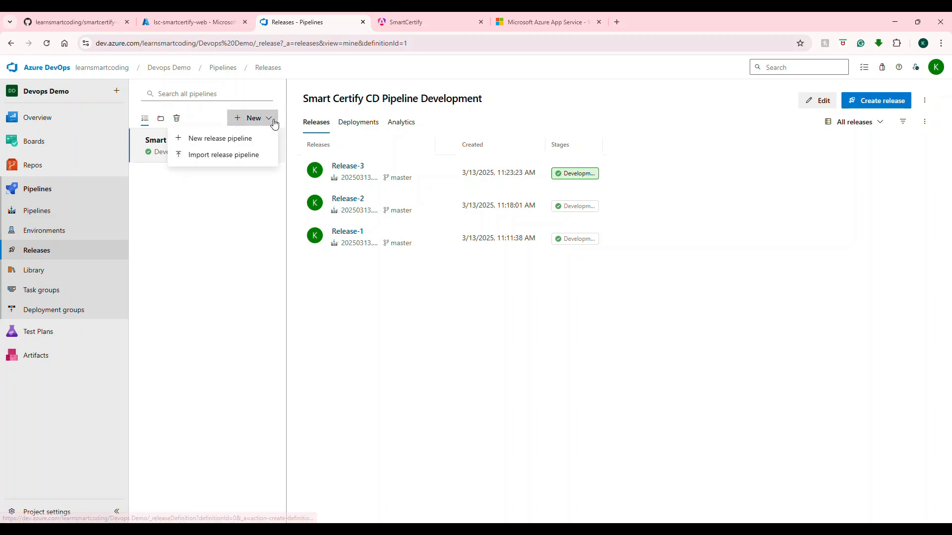
left_click(205, 234)
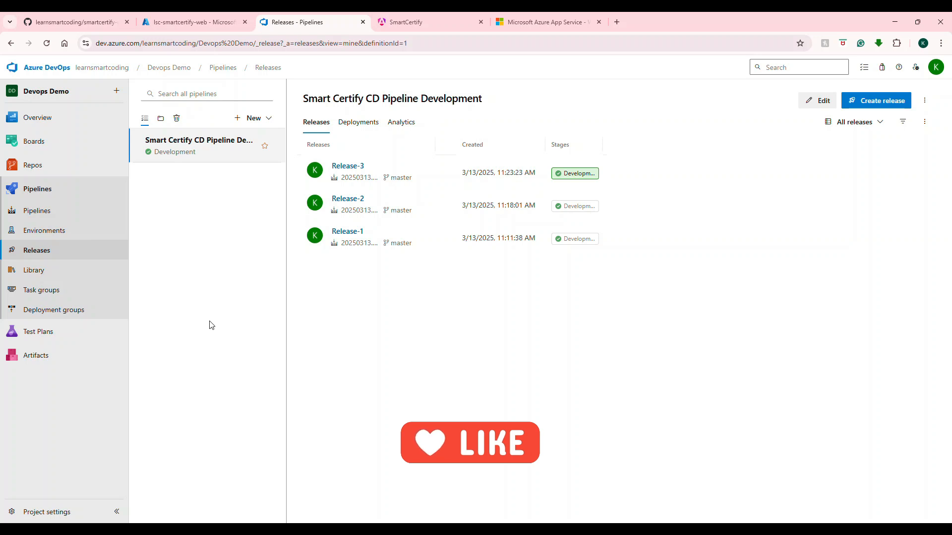
left_click(193, 24)
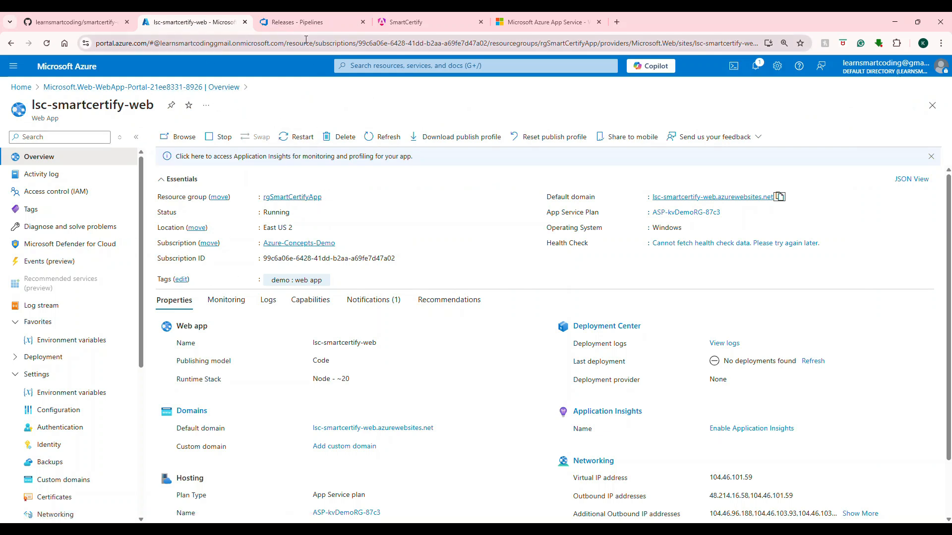
left_click(297, 22)
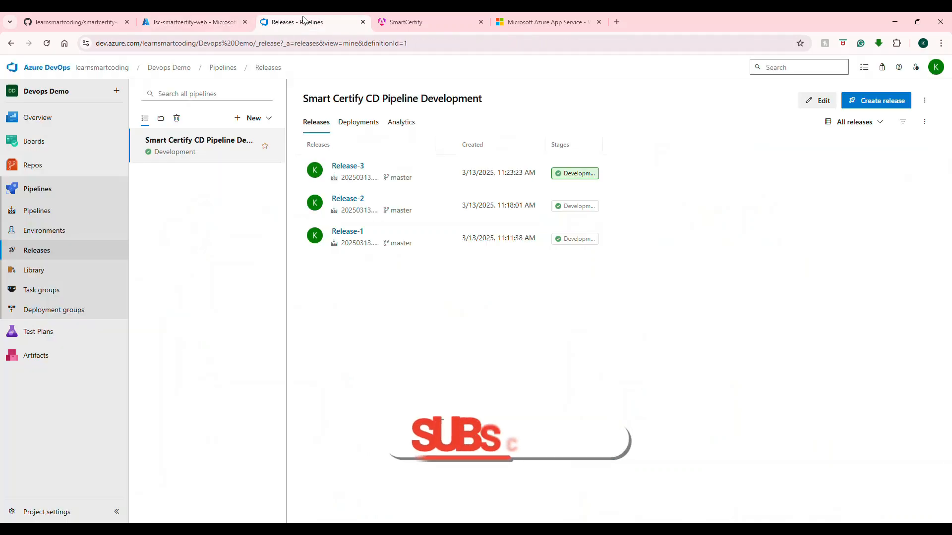
Step: Open the project's service connections settings and start a new service connection of type Azure Resource Manager
left_click(64, 515)
left_click(79, 431)
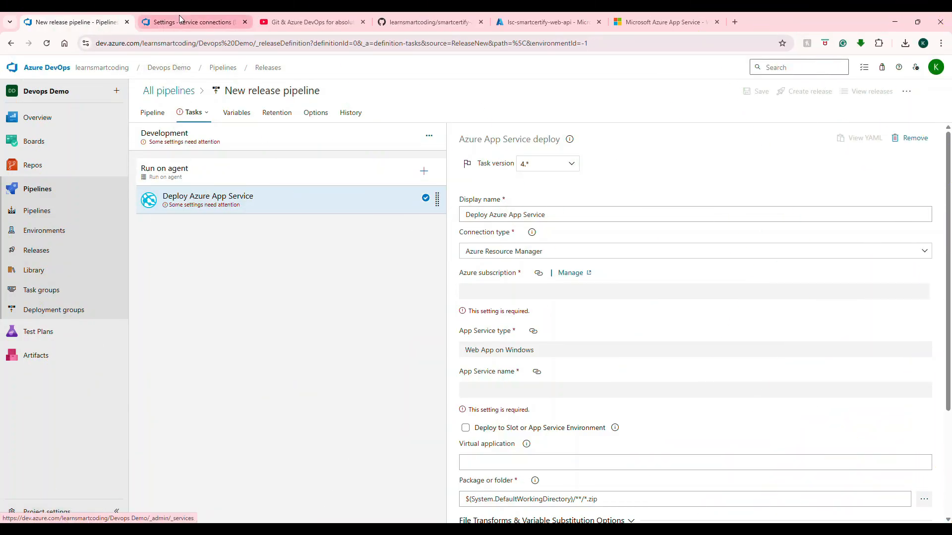
left_click(180, 16)
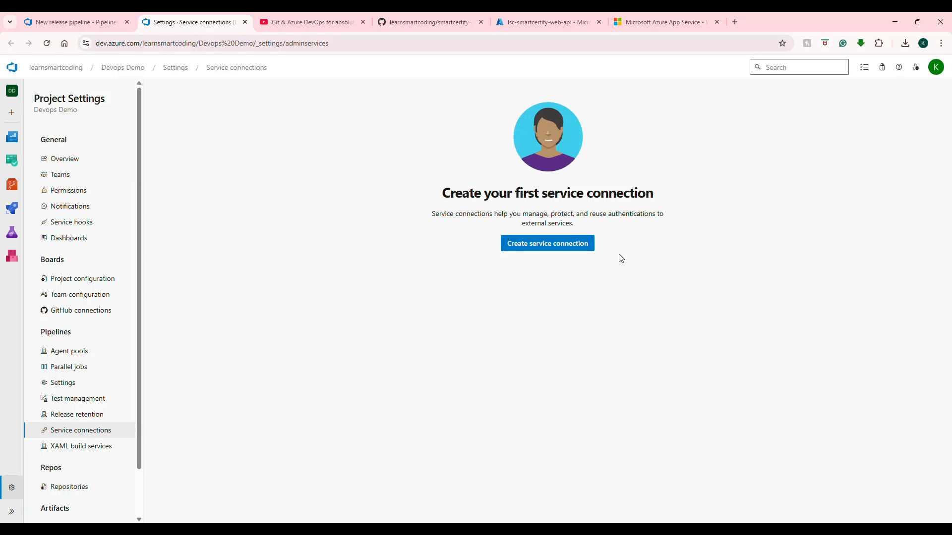
left_click(575, 254)
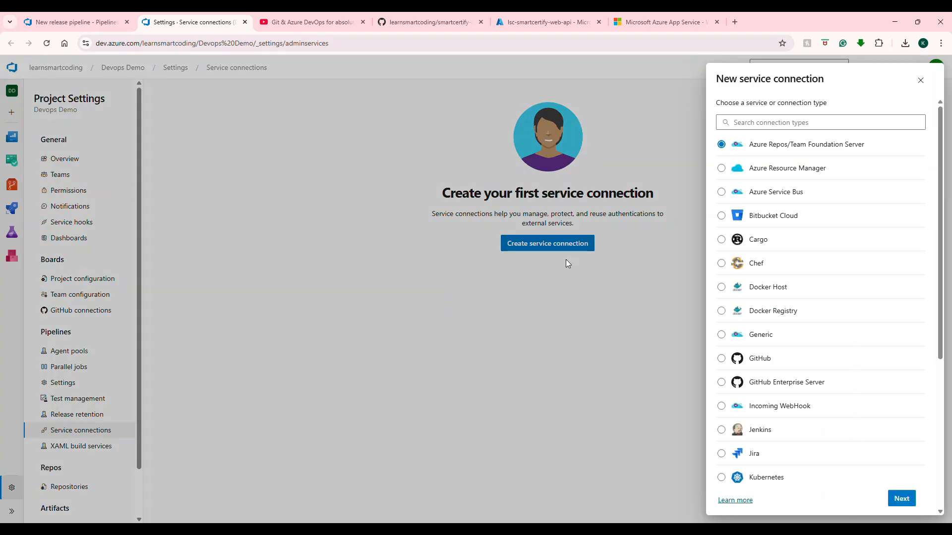
left_click(771, 171)
left_click(903, 499)
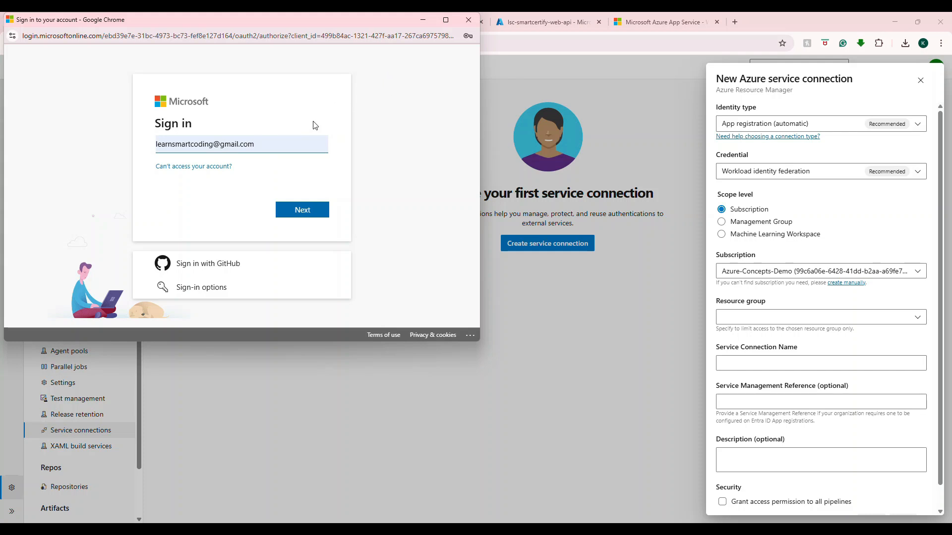
Step: Sign in with the Microsoft account and set the connection's subscription to Azure-Concepts-Demo and its resource group to rgSmartCertifyApp
left_click(297, 210)
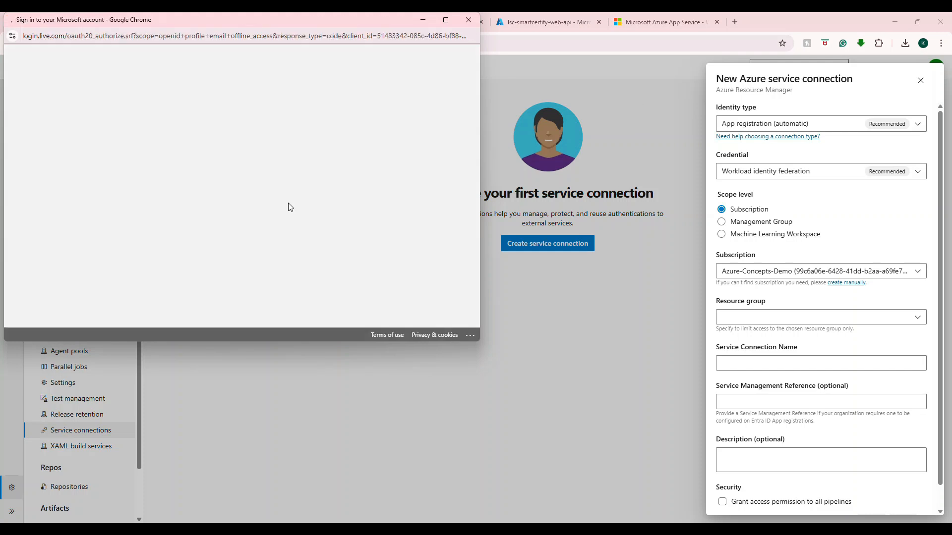
left_click(291, 251)
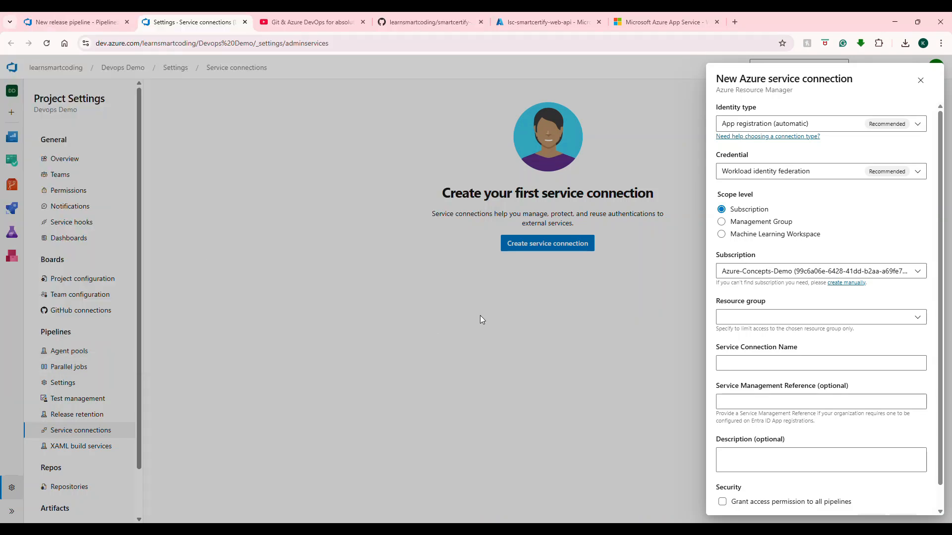
left_click(894, 277)
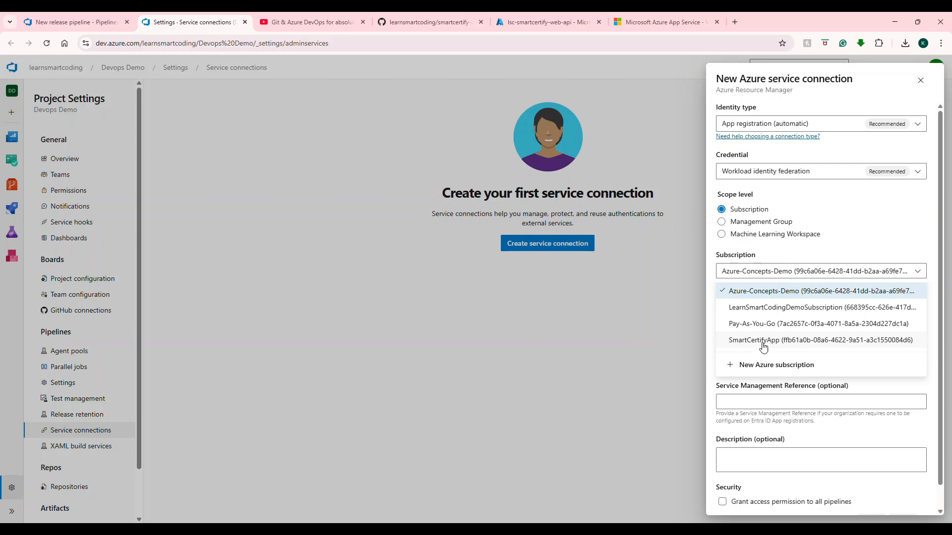
left_click(767, 293)
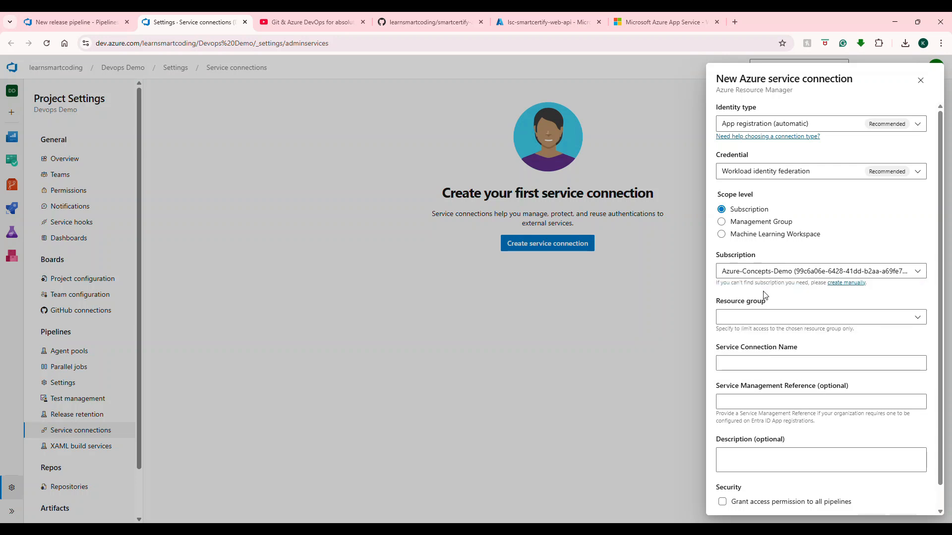
left_click(907, 319)
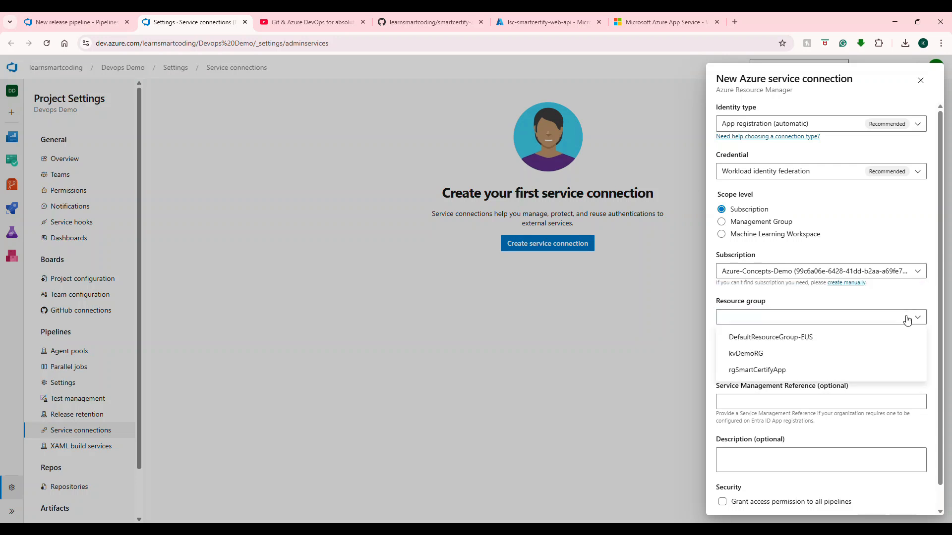
left_click(771, 370)
Step: Name the service connection Smart Certify Web Apps Deployment and grant access permission to all pipelines
left_click(774, 363)
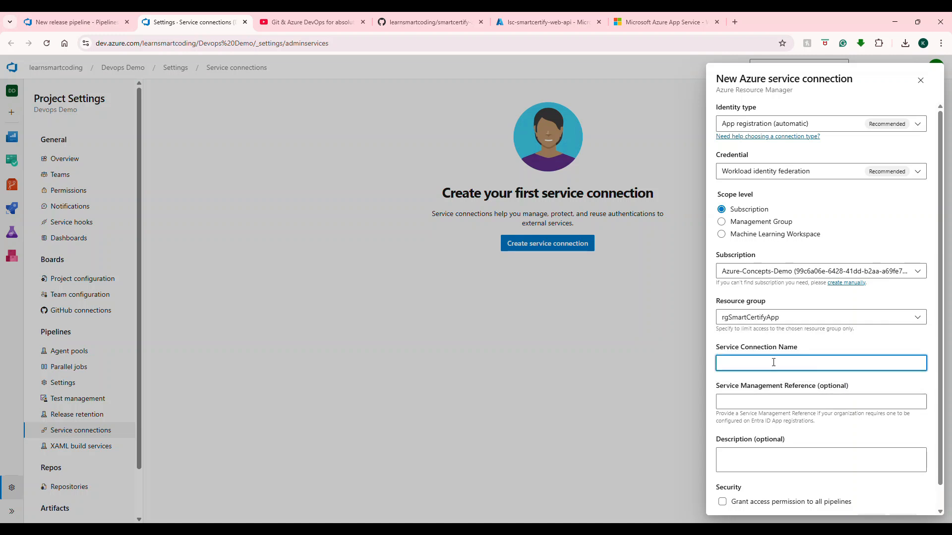
type("SmartCert")
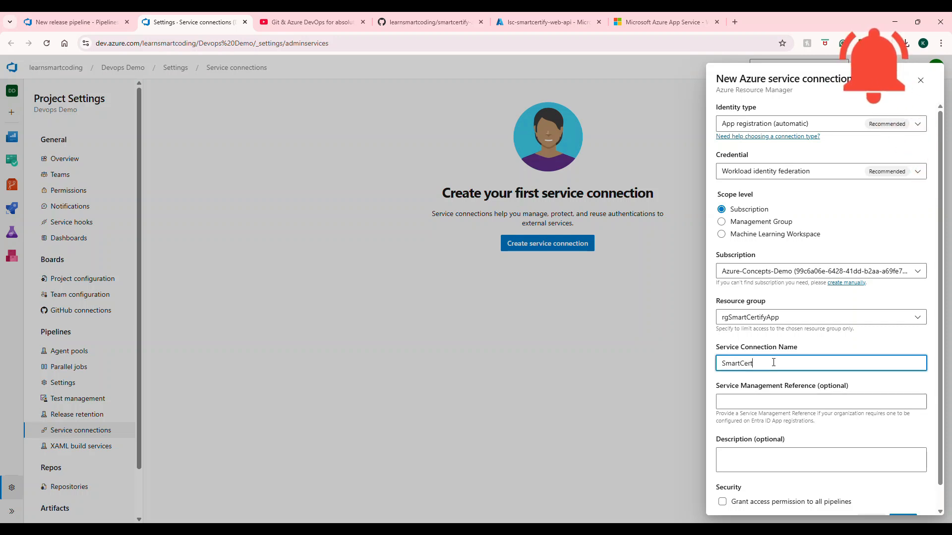
type("ify Web Apps Deployment")
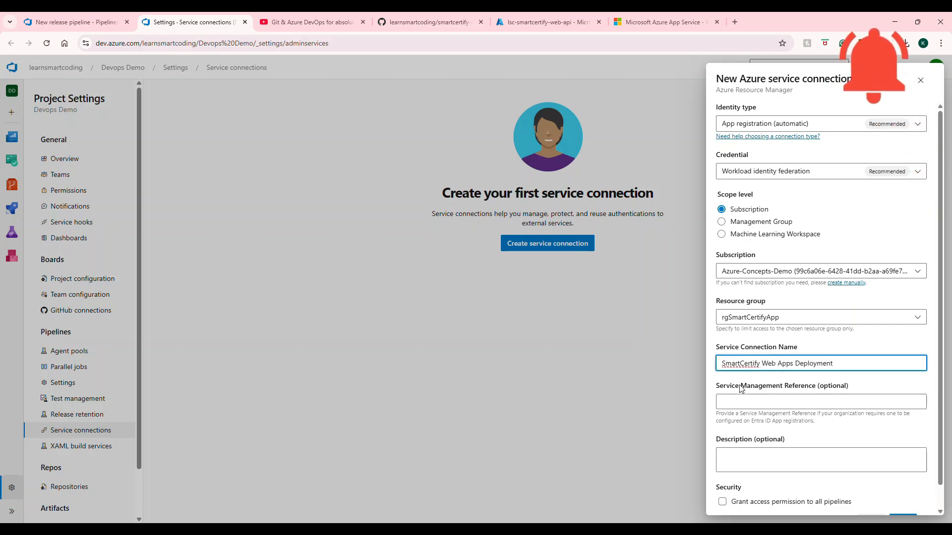
left_click(742, 364)
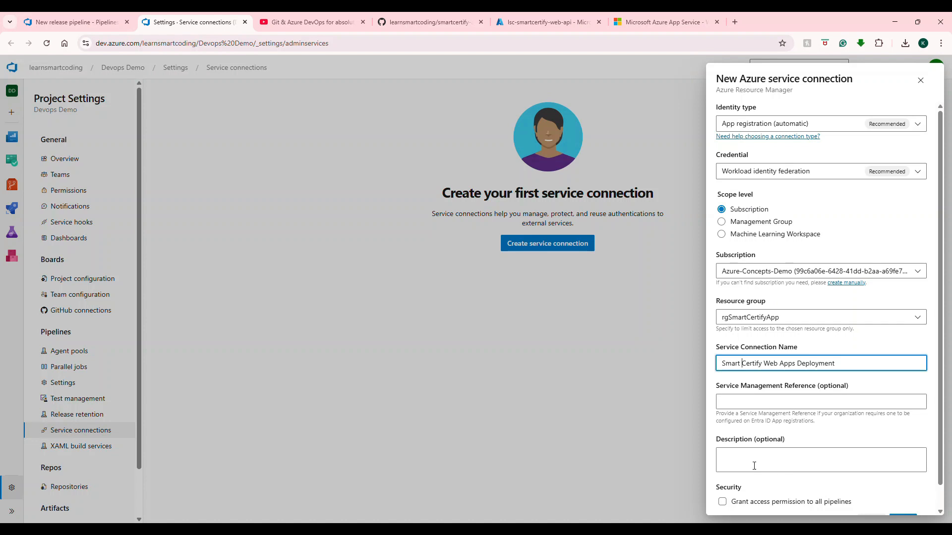
left_click(722, 501)
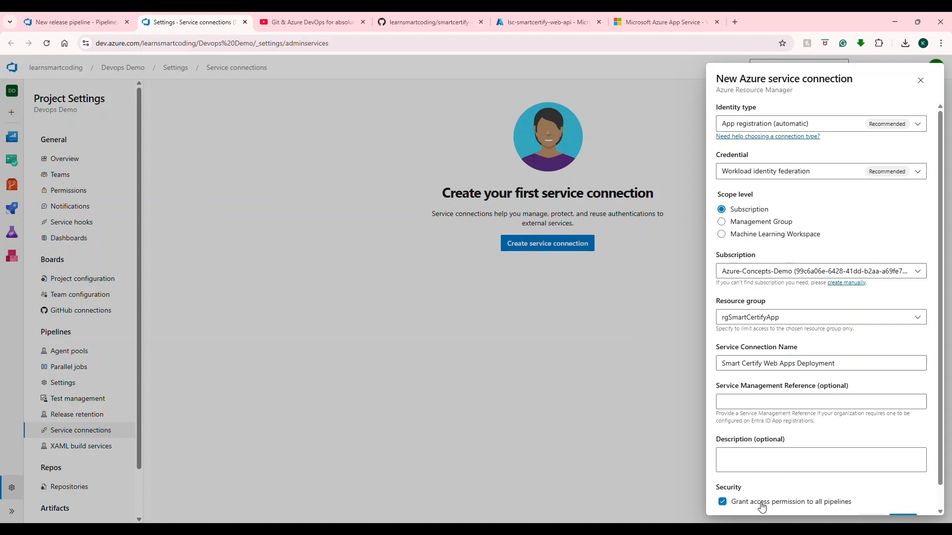
Step: Review the connection details, keep rgSmartCertifyApp as the resource group, and save the service connection
scroll(843, 461, "down", 1)
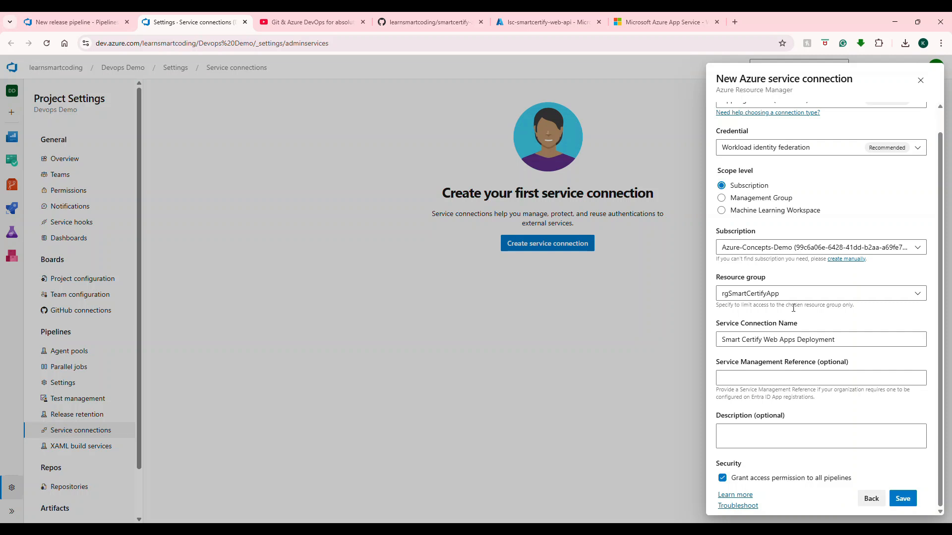
scroll(846, 202, "up", 1)
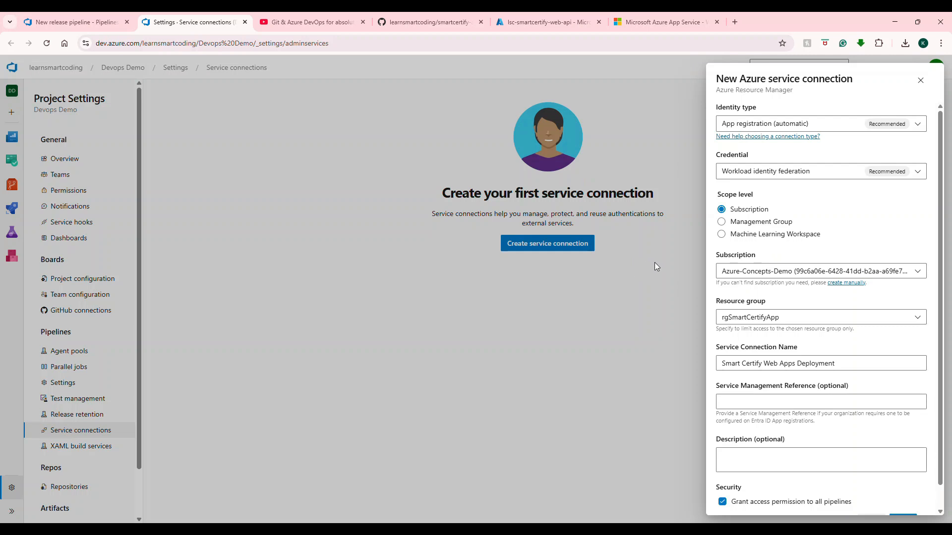
left_click(742, 320)
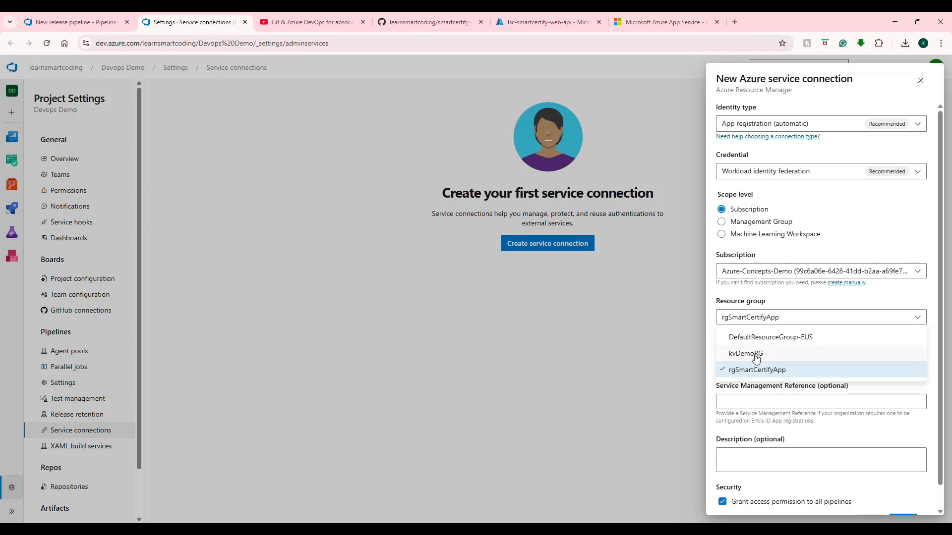
left_click(756, 371)
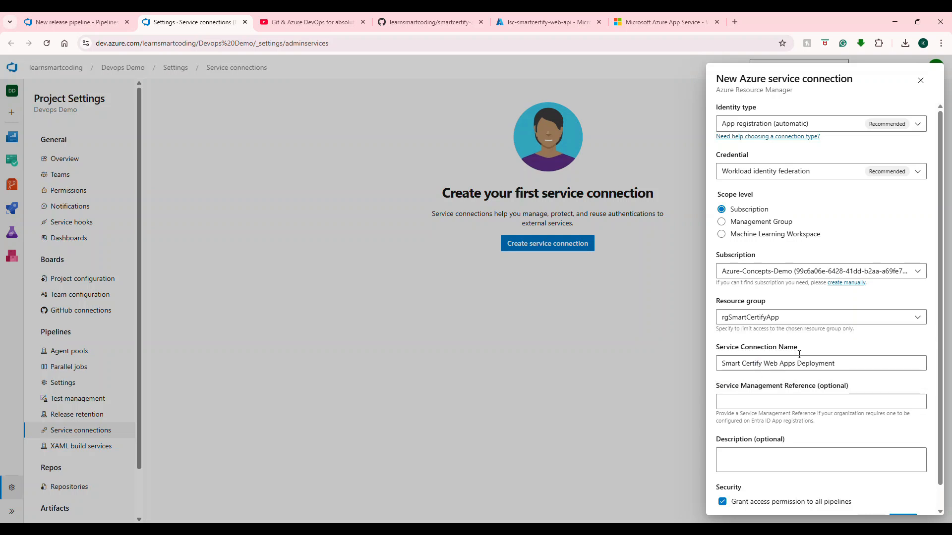
scroll(791, 342, "down", 2)
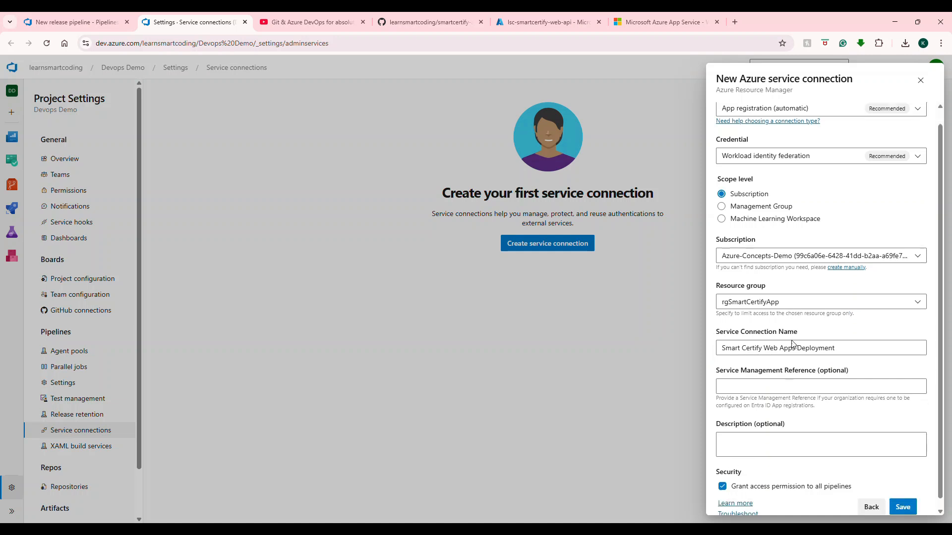
left_click(906, 505)
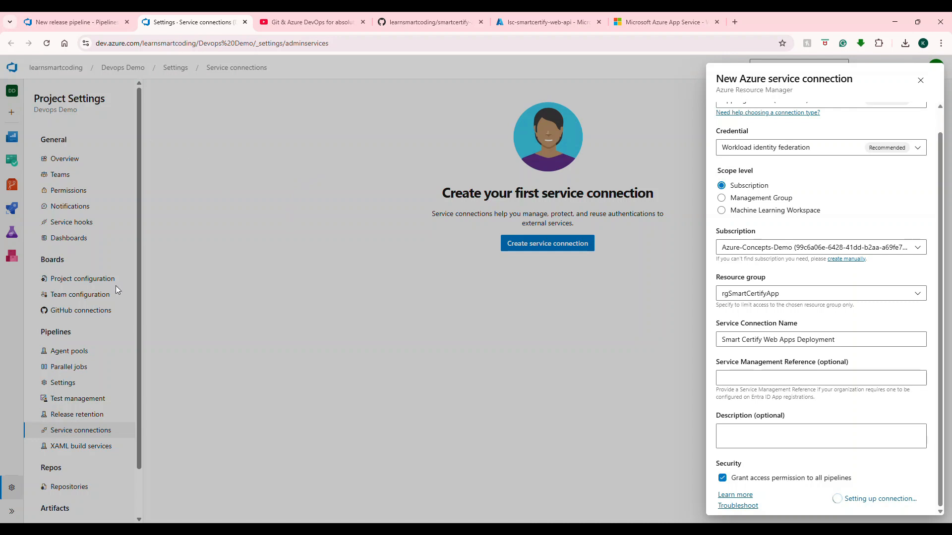
Step: Check the lsc-smartcertify-web-api overview in the Azure portal and return to the service connections page in Azure DevOps
left_click(96, 21)
left_click(194, 22)
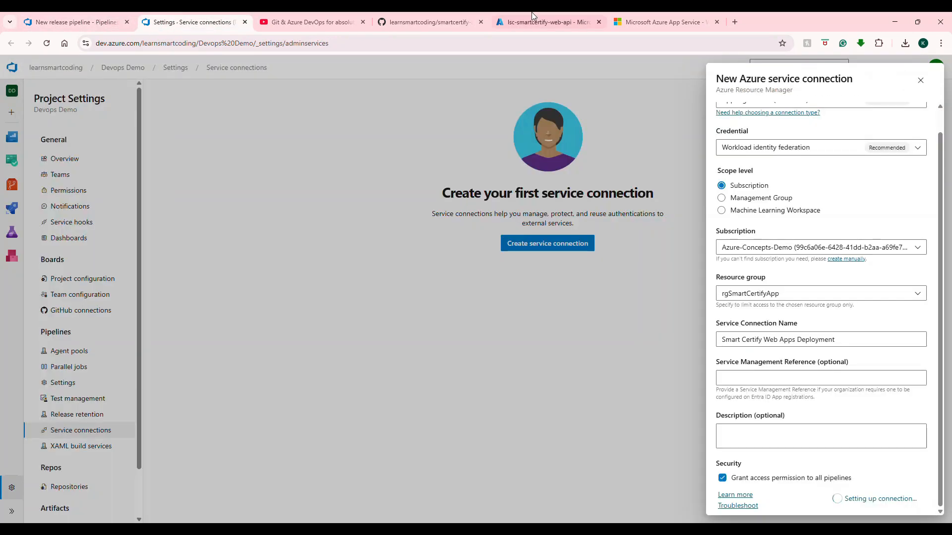
left_click(532, 15)
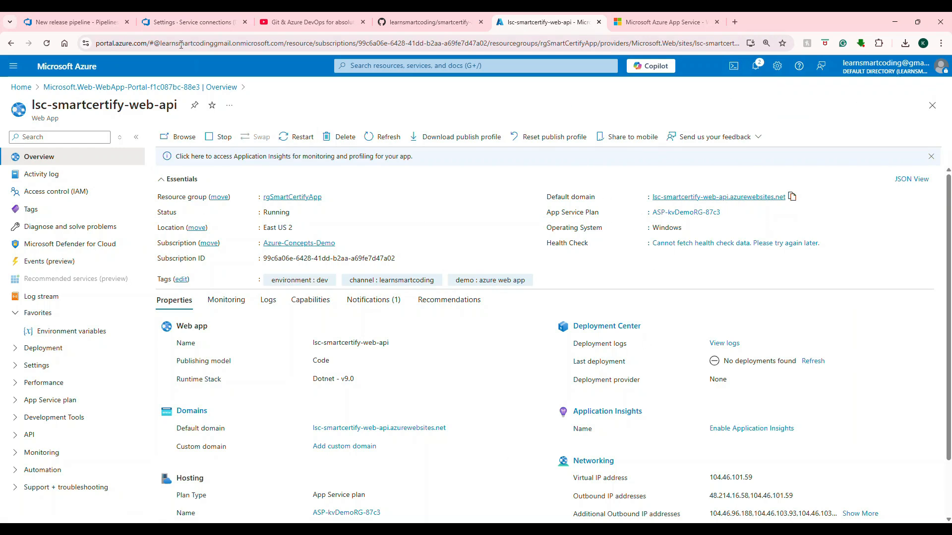
left_click(167, 23)
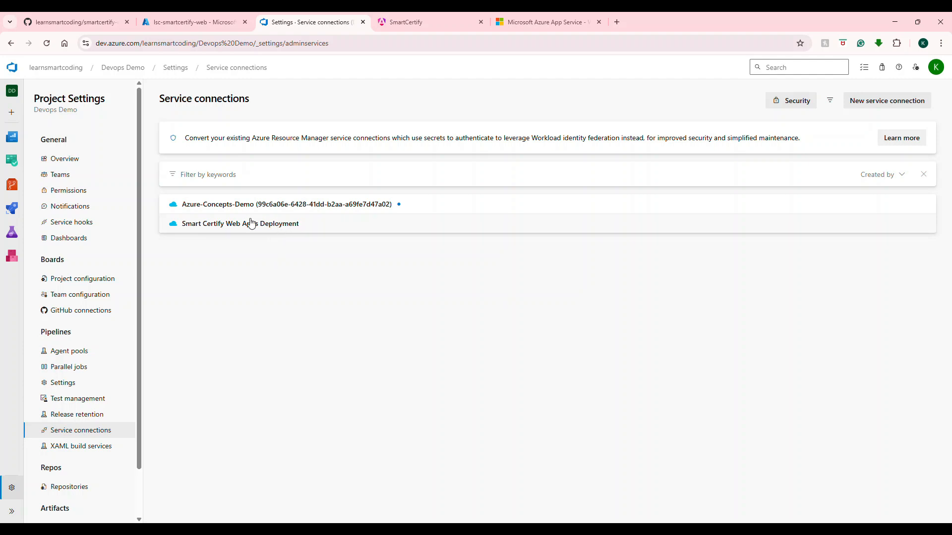
Step: Create a new release pipeline in the Devops Demo project using the Azure App Service deployment template for its stage
left_click(125, 70)
left_click(60, 250)
left_click(48, 250)
left_click(268, 118)
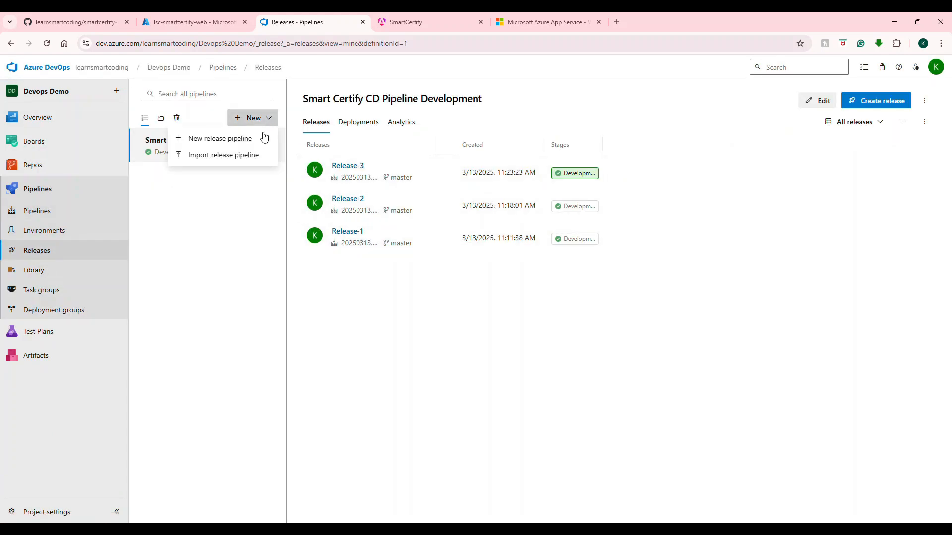
left_click(260, 142)
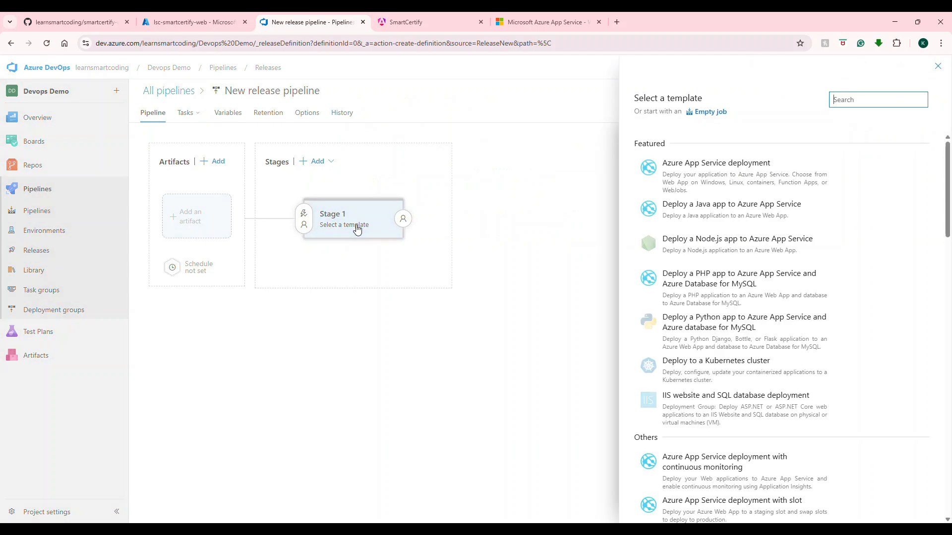
mouse_move(648, 187)
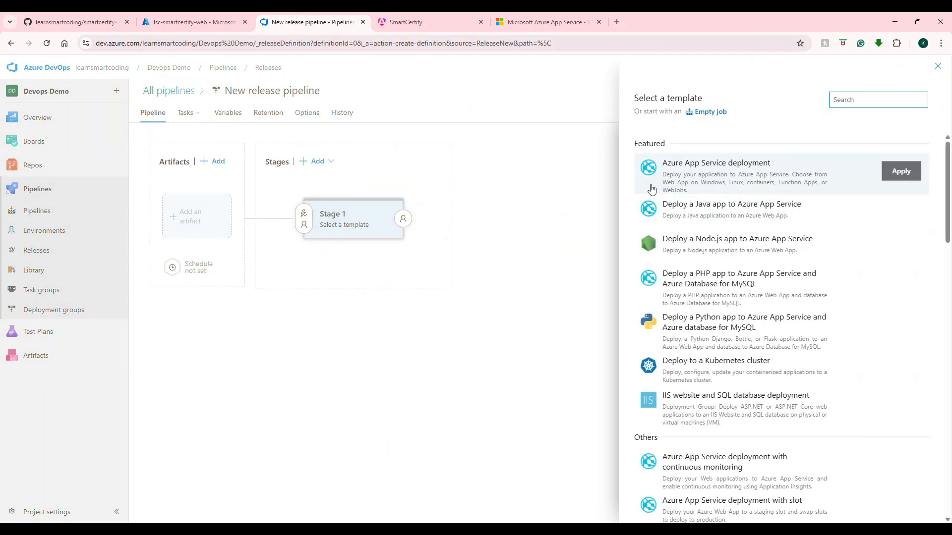
left_click(736, 189)
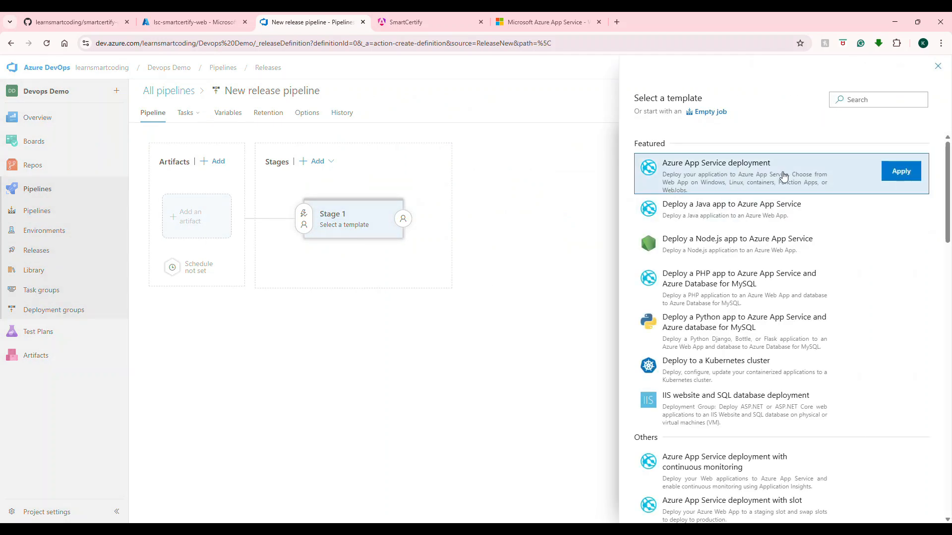
left_click(914, 173)
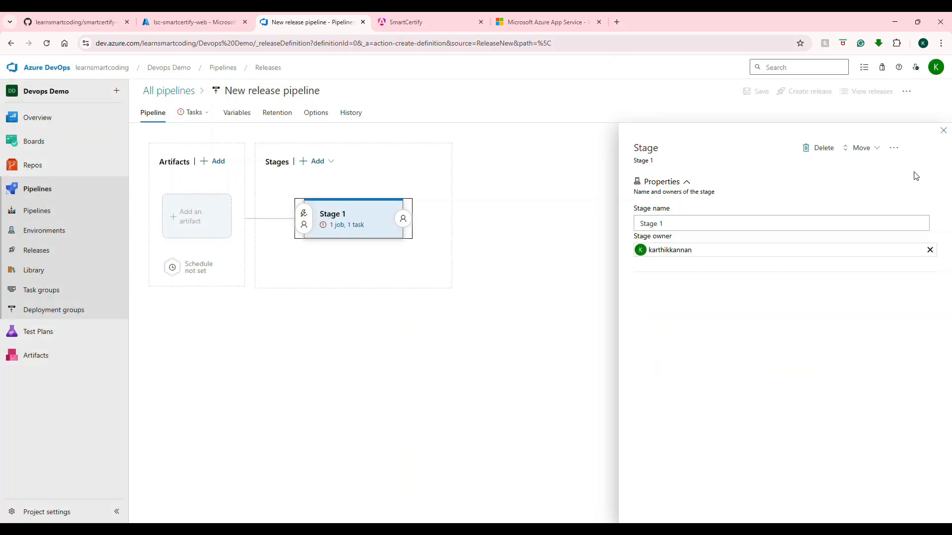
Step: Start adding a build artifact to the release pipeline with smartcertify.web as its source build pipeline
left_click(190, 223)
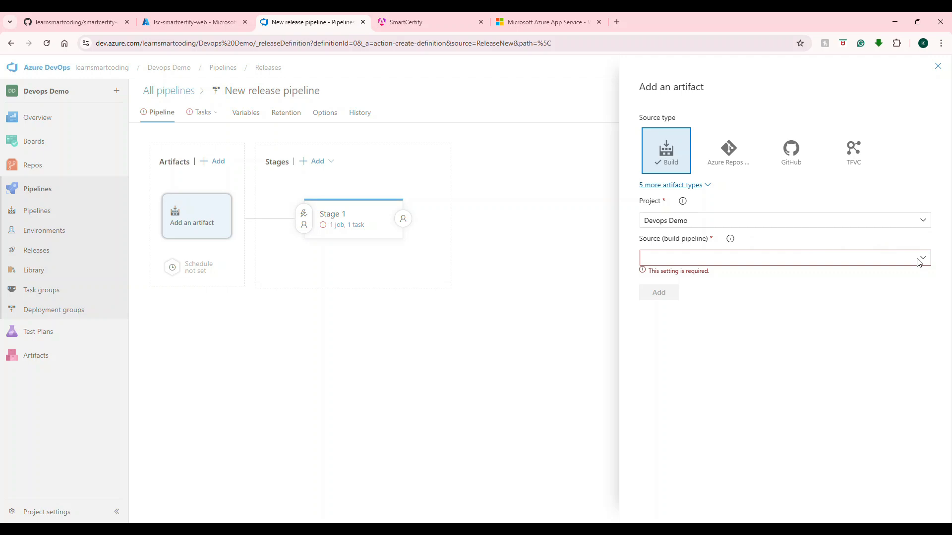
left_click(924, 259)
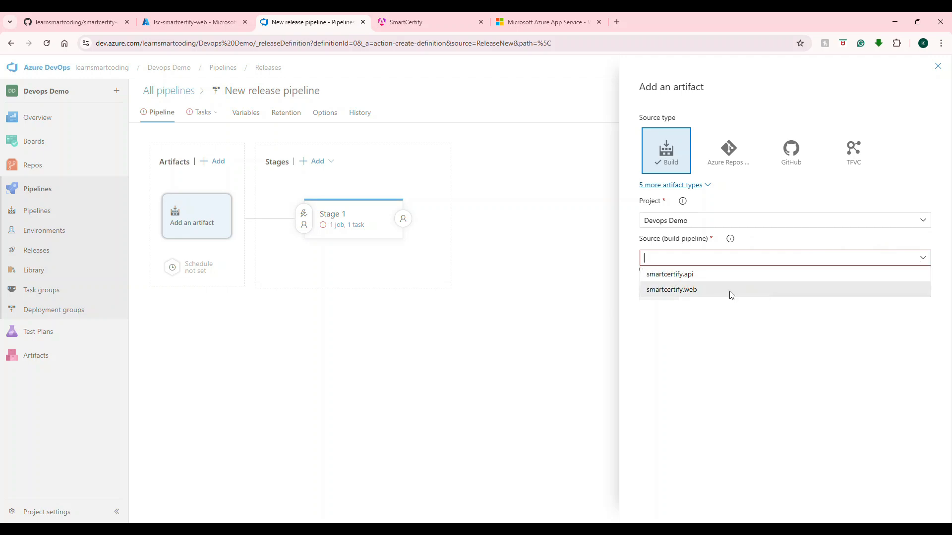
left_click(732, 291)
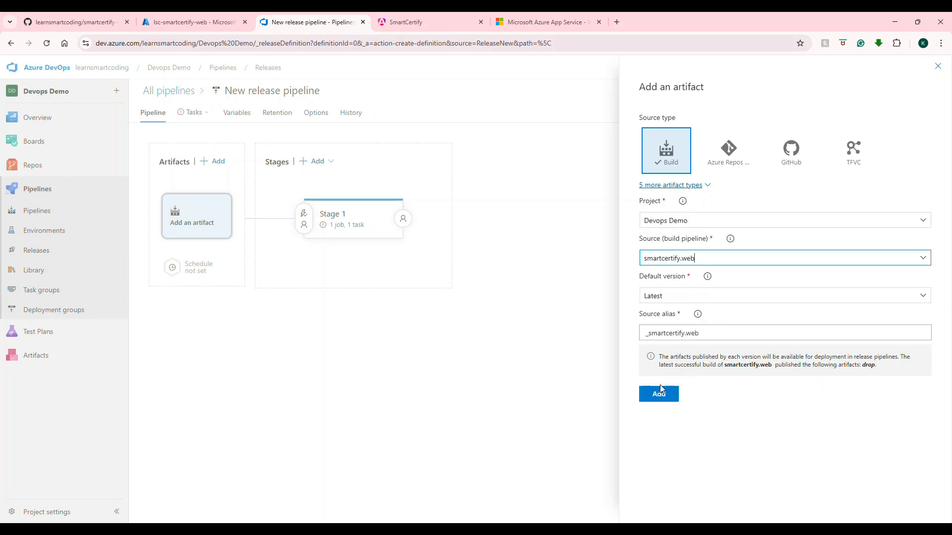
Step: Try Specific version as the artifact's default version and look at the builds offered for it
left_click(656, 296)
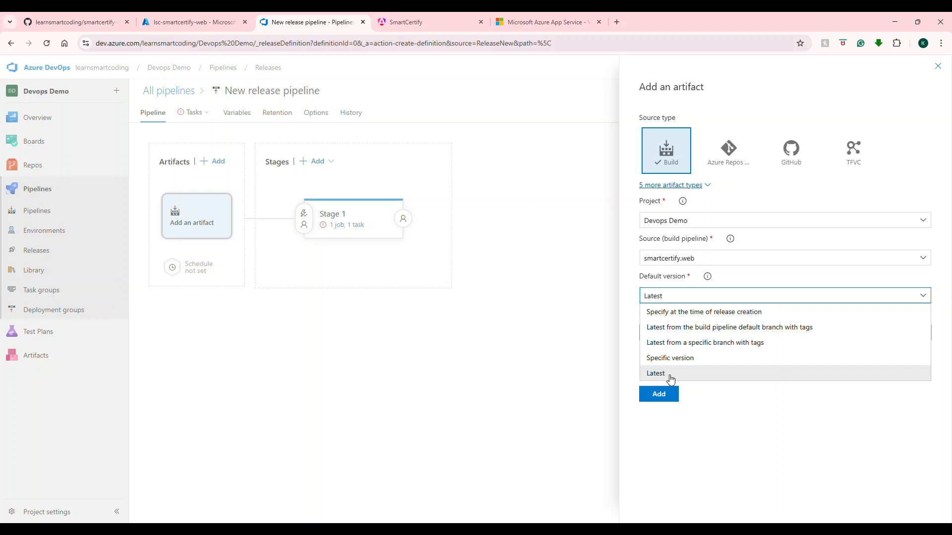
left_click(669, 358)
left_click(926, 333)
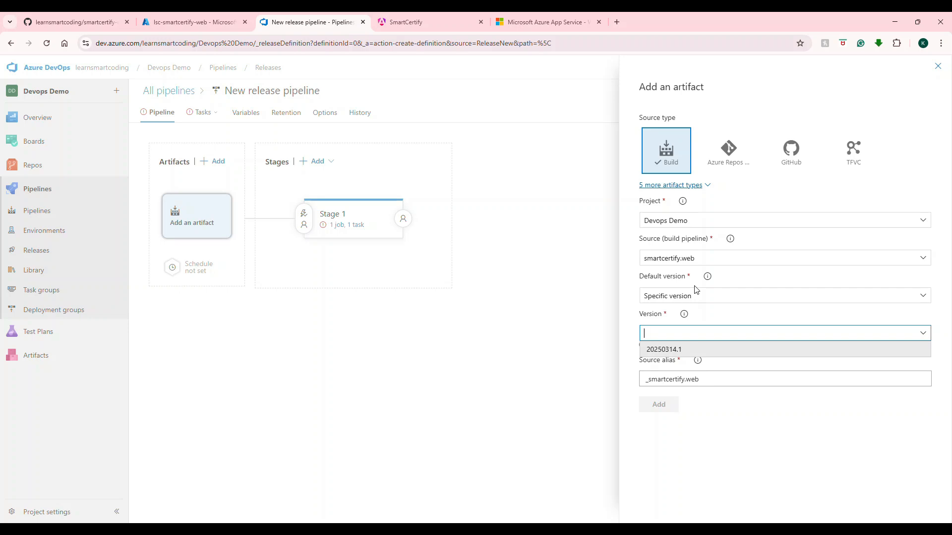
Step: Set the artifact's default version to Latest and add the artifact to the release pipeline
left_click(681, 296)
left_click(668, 374)
left_click(659, 394)
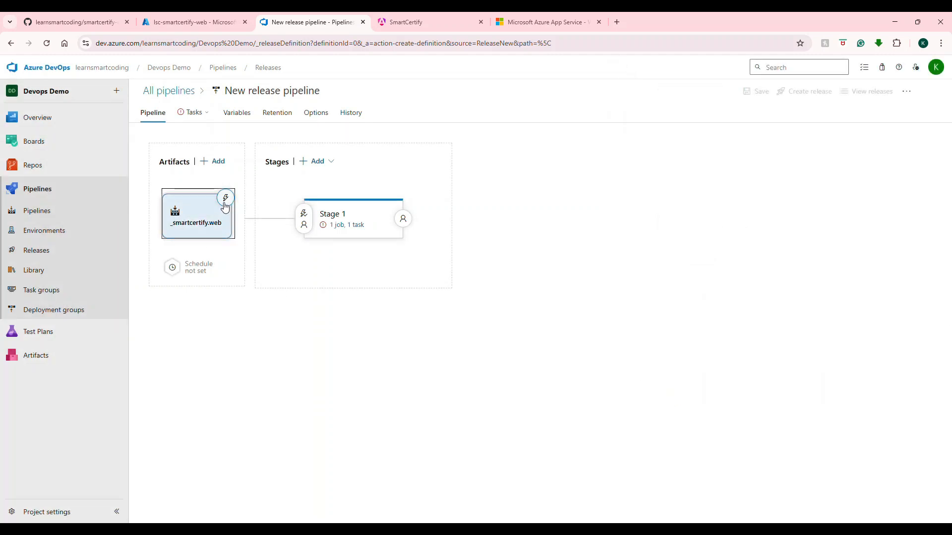
Step: Enable the continuous deployment trigger on the _smartcertify.web artifact
left_click(225, 199)
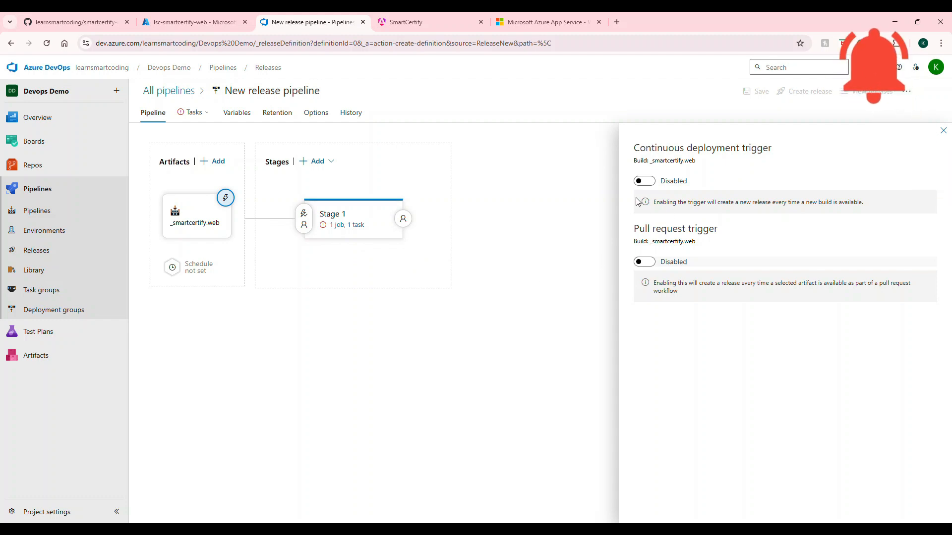
left_click(649, 183)
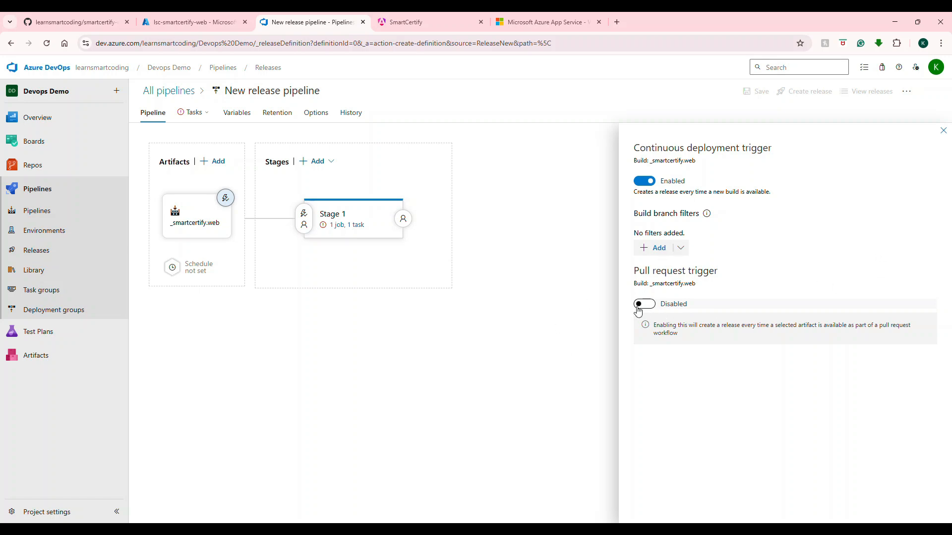
left_click(944, 130)
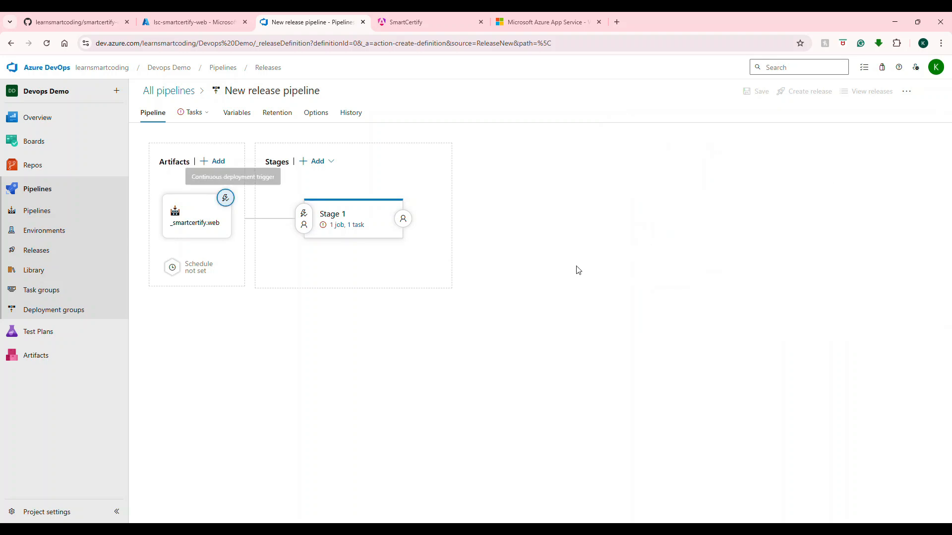
Step: Rename Stage 1 of the release pipeline to Development
left_click(353, 218)
triple_click(687, 222)
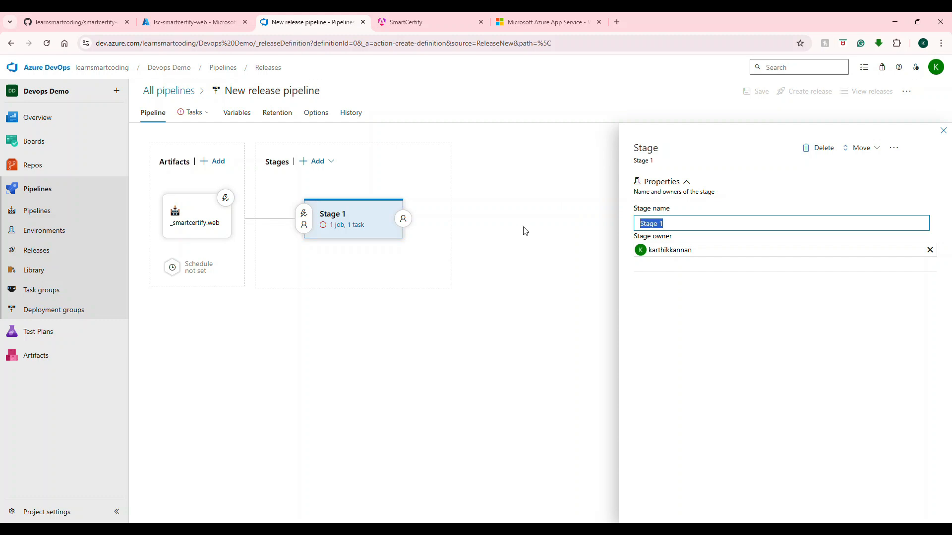
type("Develp")
key("BackSpace")
left_click(713, 252)
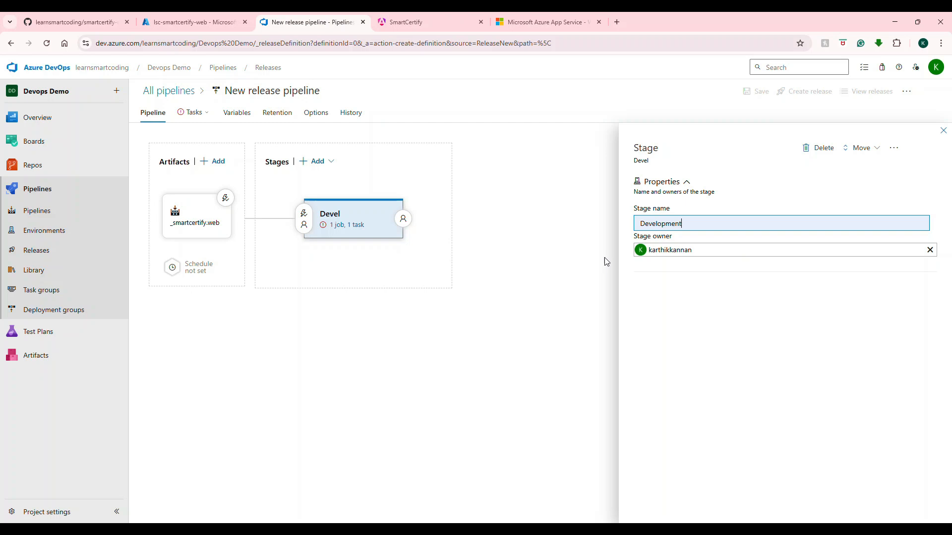
Step: Open the Development stage's tasks and set the Azure subscription to the Azure-Concepts-Demo service connection
left_click(343, 226)
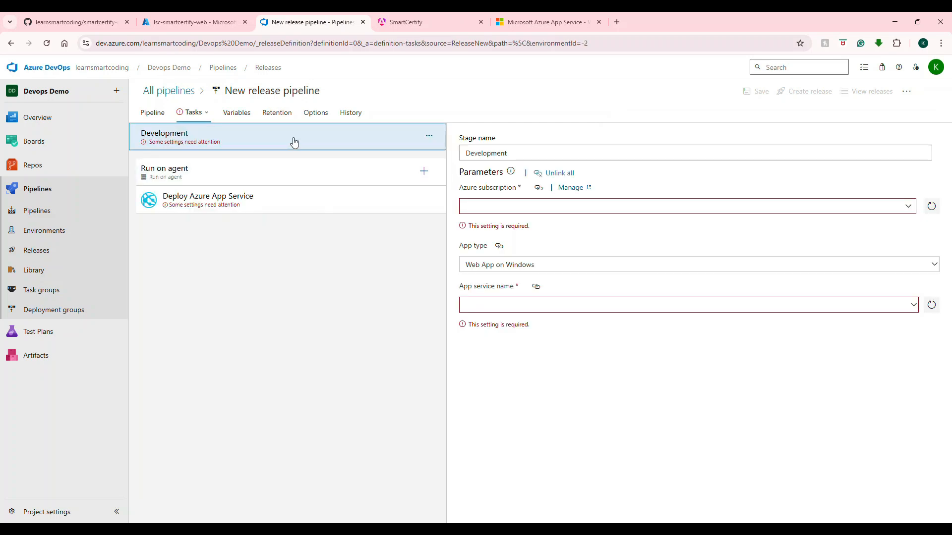
left_click(908, 206)
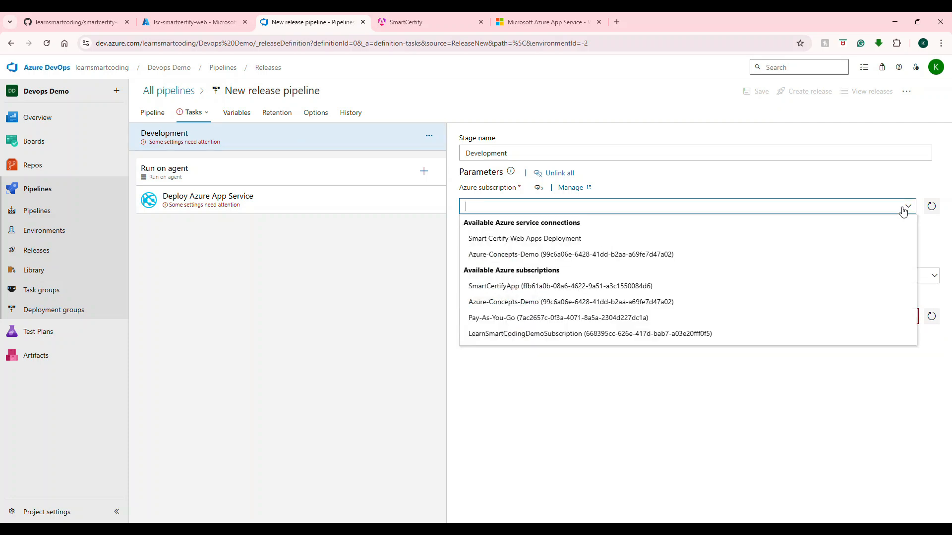
left_click(495, 255)
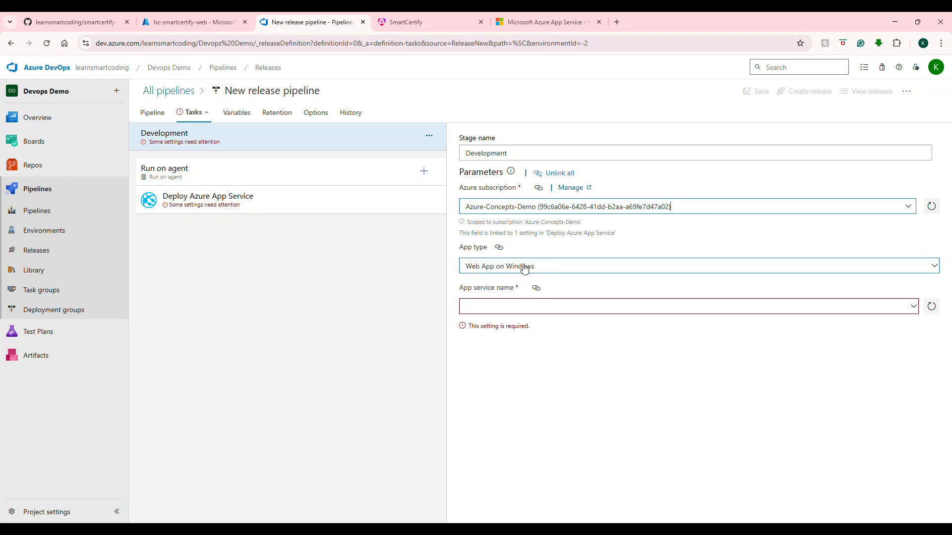
Step: Try Web App on Linux as the app type and look for an app service of that type
left_click(934, 268)
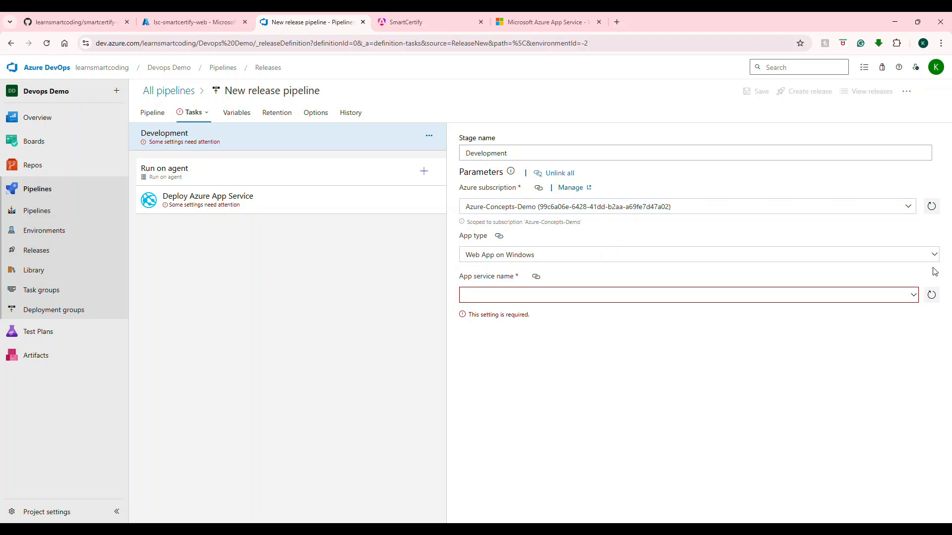
left_click(933, 259)
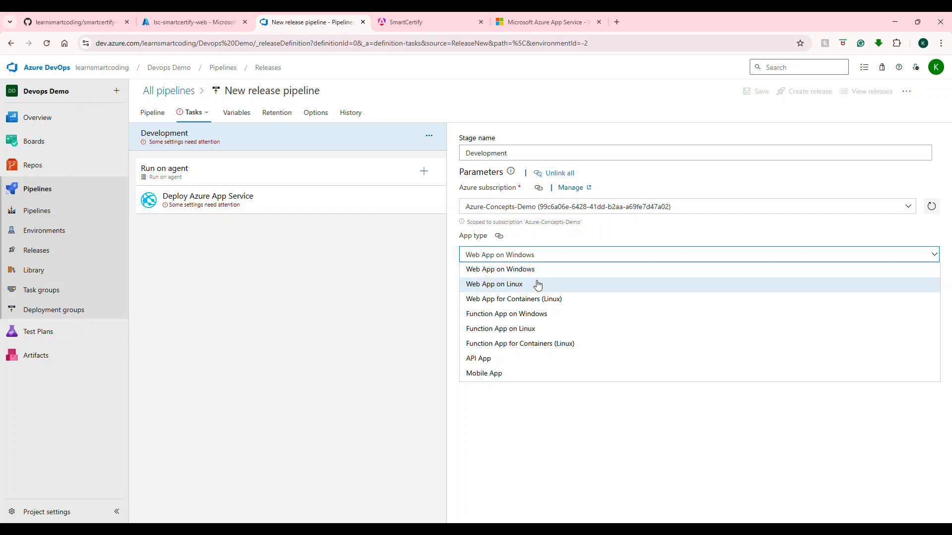
left_click(491, 284)
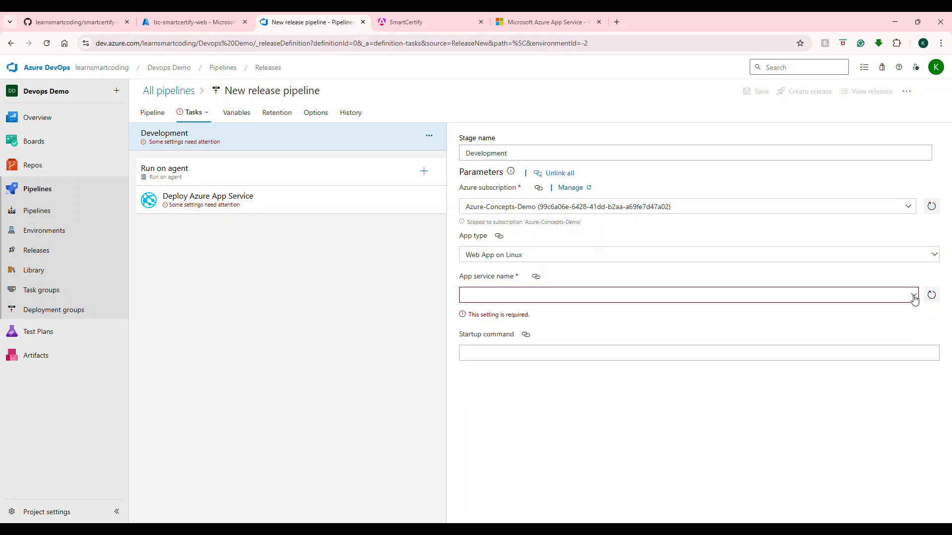
left_click(500, 302)
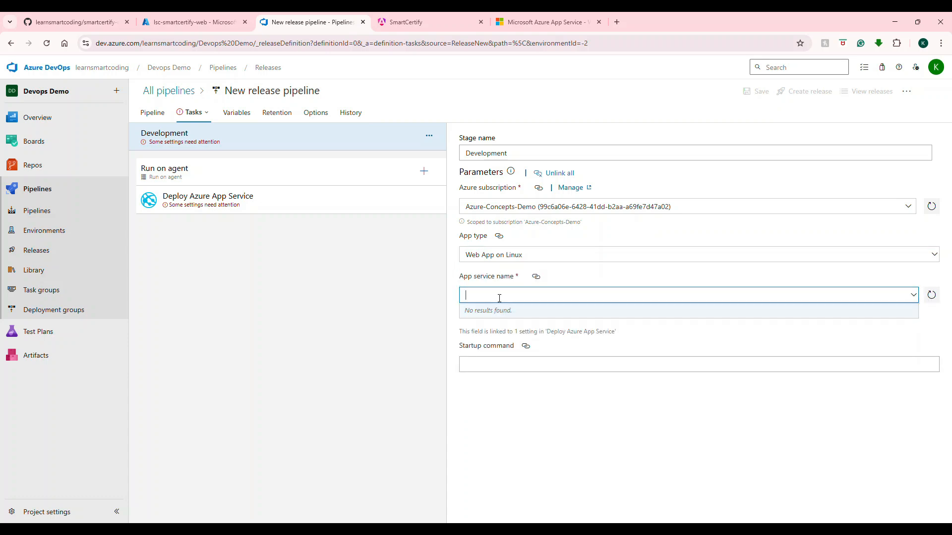
Step: Set the stage's app type to Web App on Windows and its app service name to lsc-smartcertify-web
left_click(512, 255)
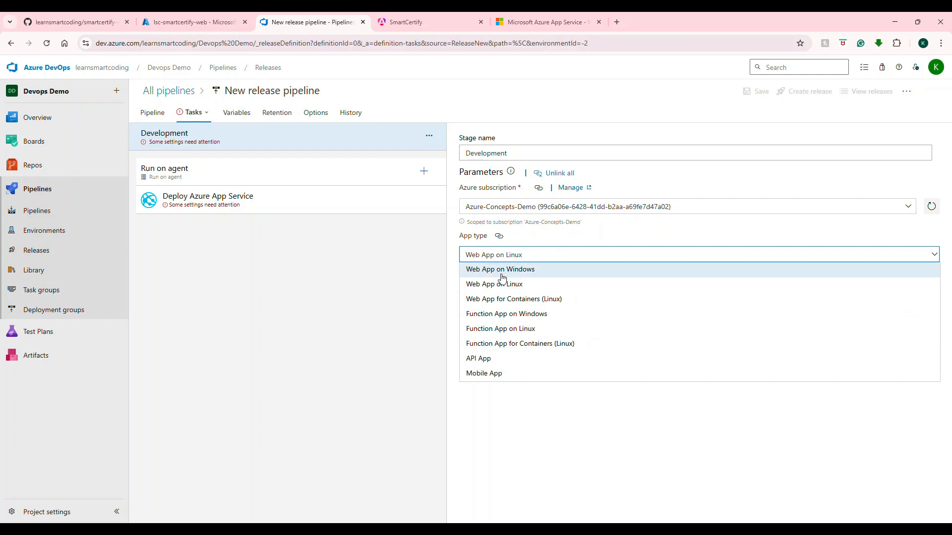
left_click(501, 271)
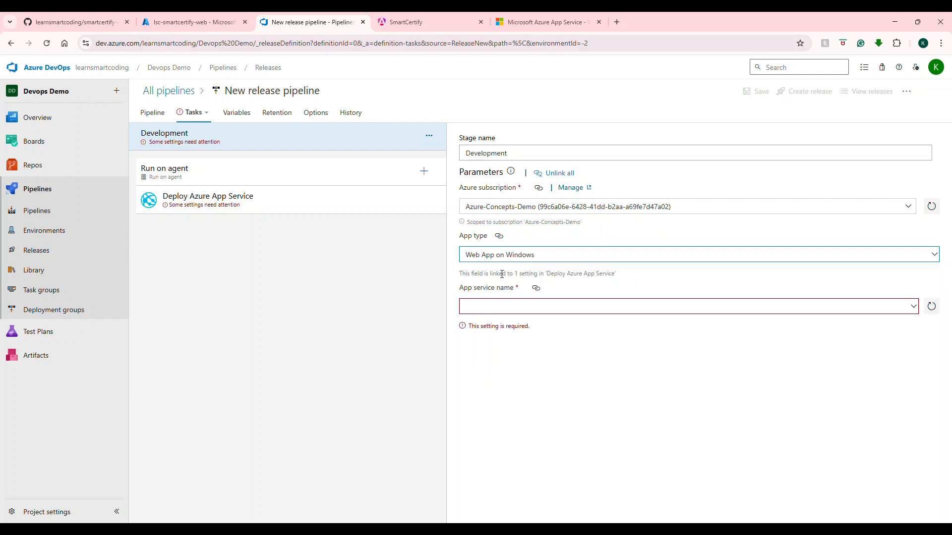
left_click(912, 304)
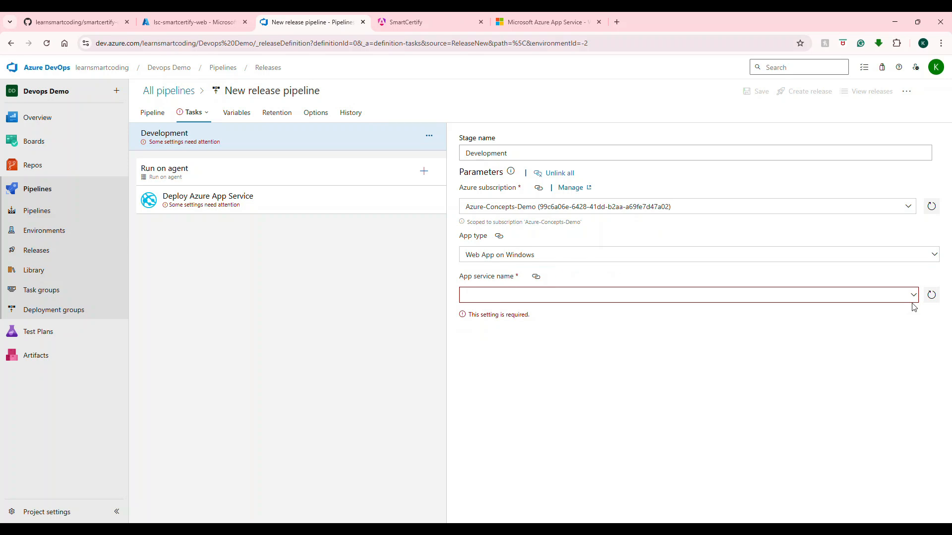
left_click(914, 302)
left_click(915, 298)
left_click(914, 297)
left_click(915, 297)
left_click(915, 297)
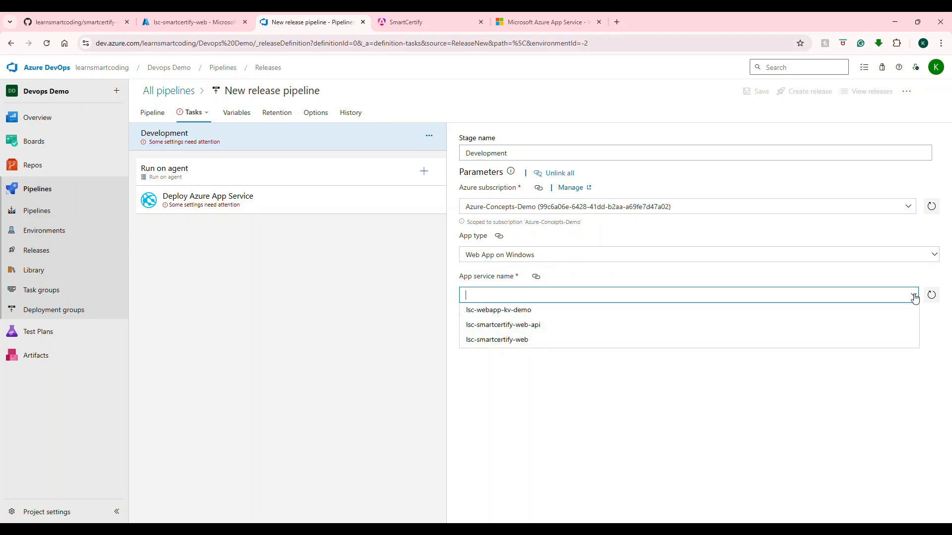
left_click(535, 341)
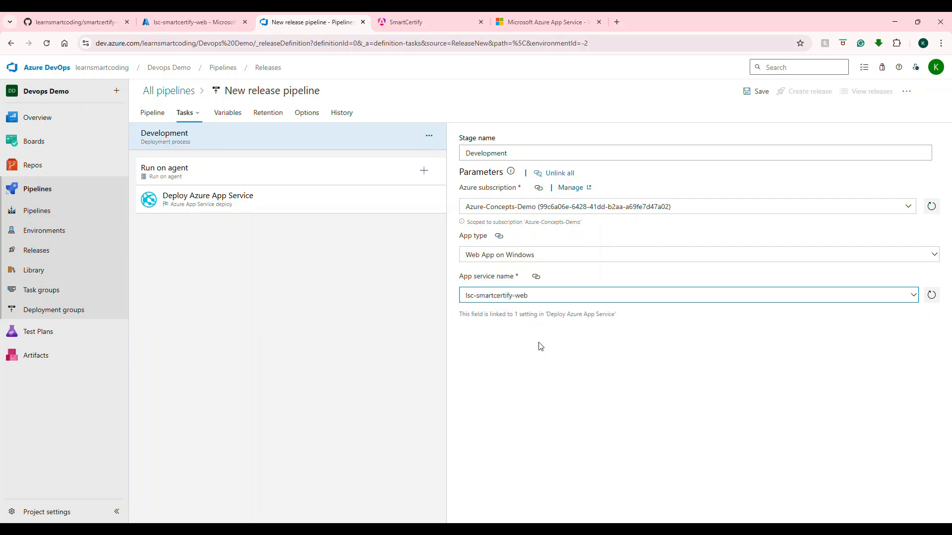
Step: Examine the agent job's artifact download settings and the files inside the drop folder of _smartcertify.web
left_click(292, 180)
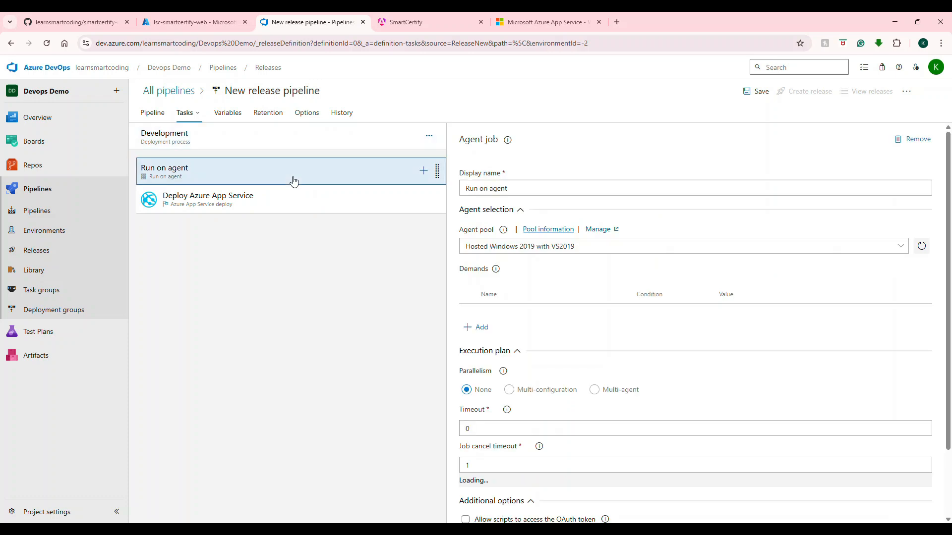
scroll(656, 223, "down", 3)
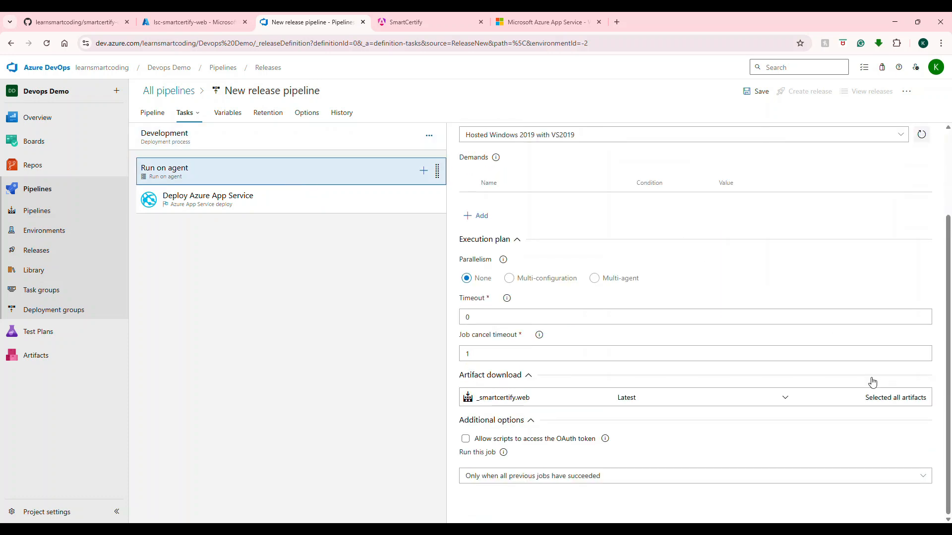
left_click(879, 398)
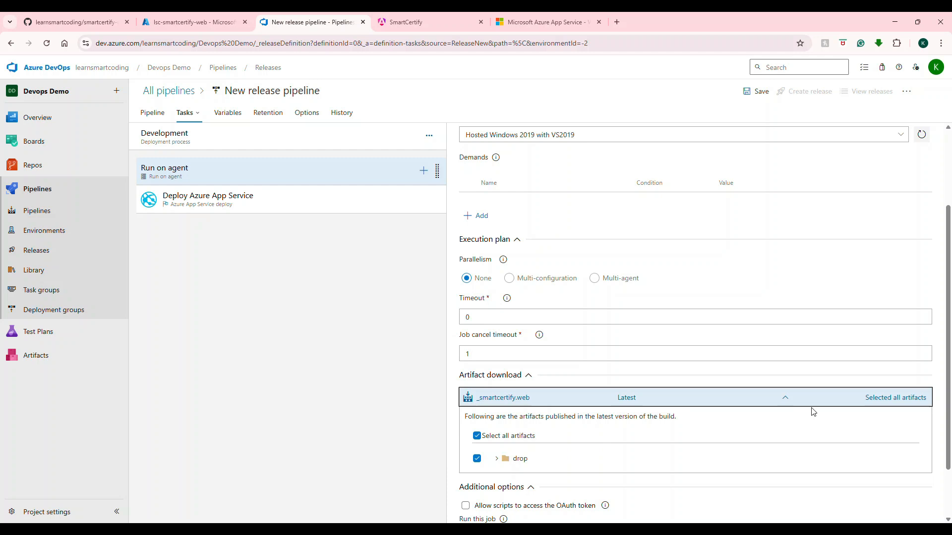
left_click(496, 458)
scroll(619, 381, "down", 4)
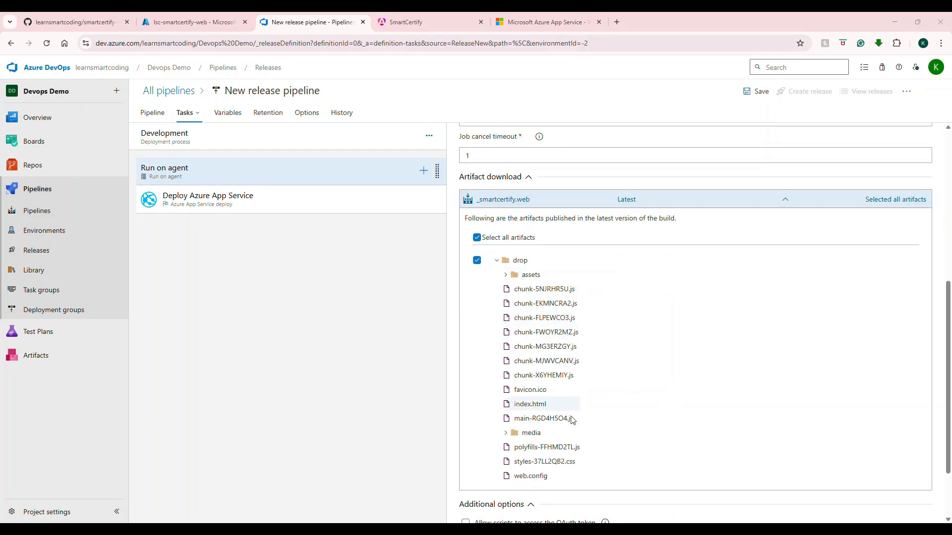
scroll(588, 392, "down", 2)
scroll(591, 387, "up", 5)
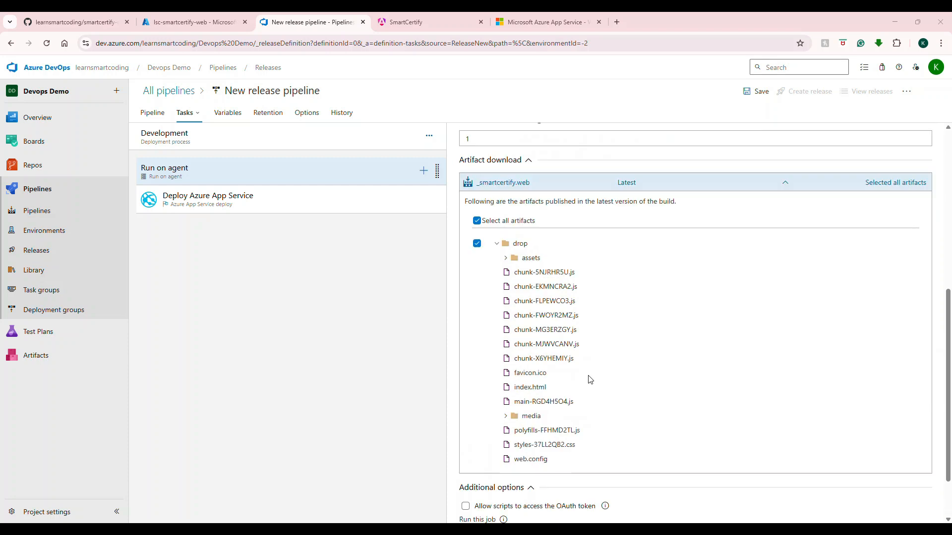
scroll(694, 312, "down", 5)
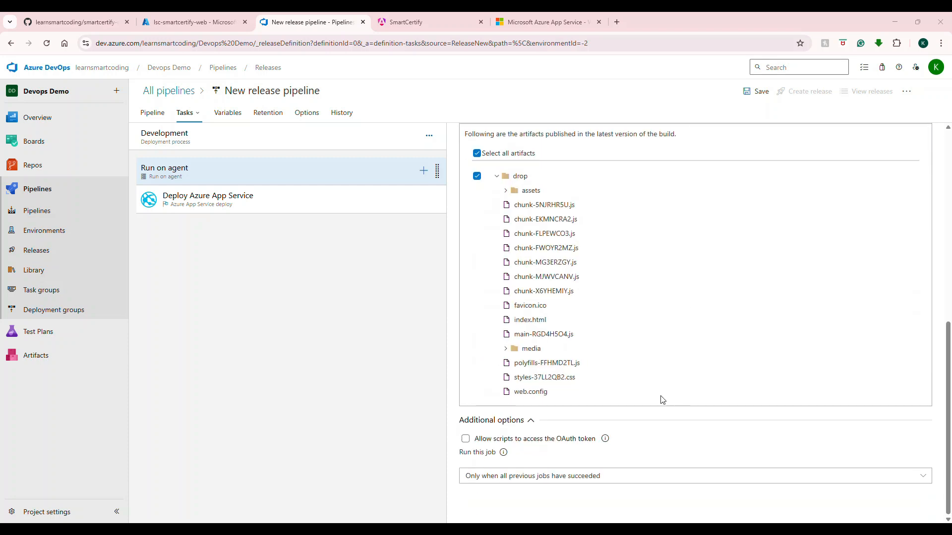
Step: Set the Deploy Azure App Service task's package or folder to the drop folder of the linked _smartcertify.web build artifact
left_click(238, 195)
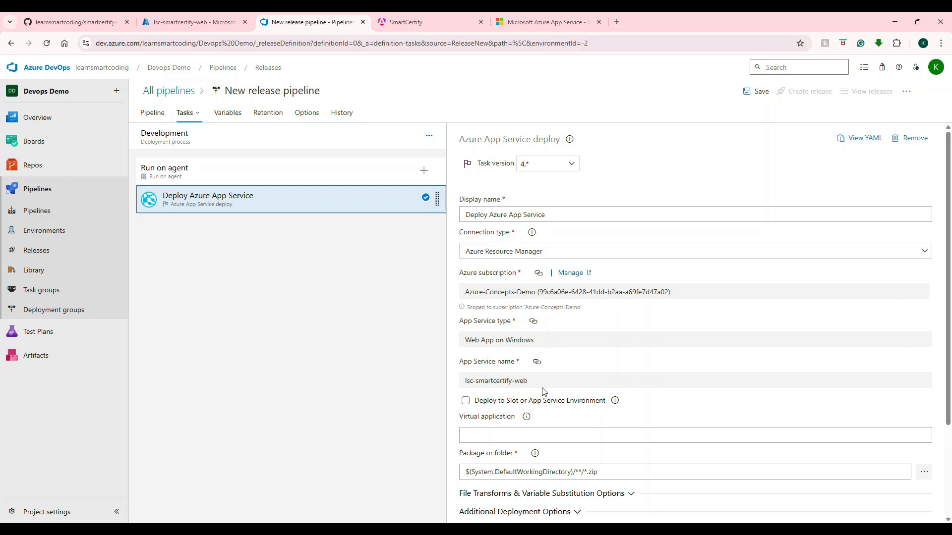
scroll(543, 391, "down", 3)
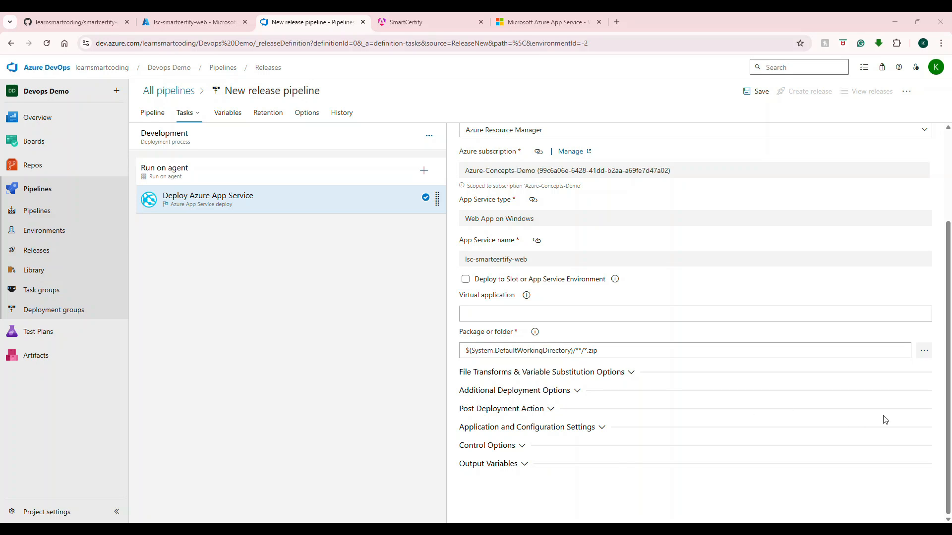
left_click(924, 352)
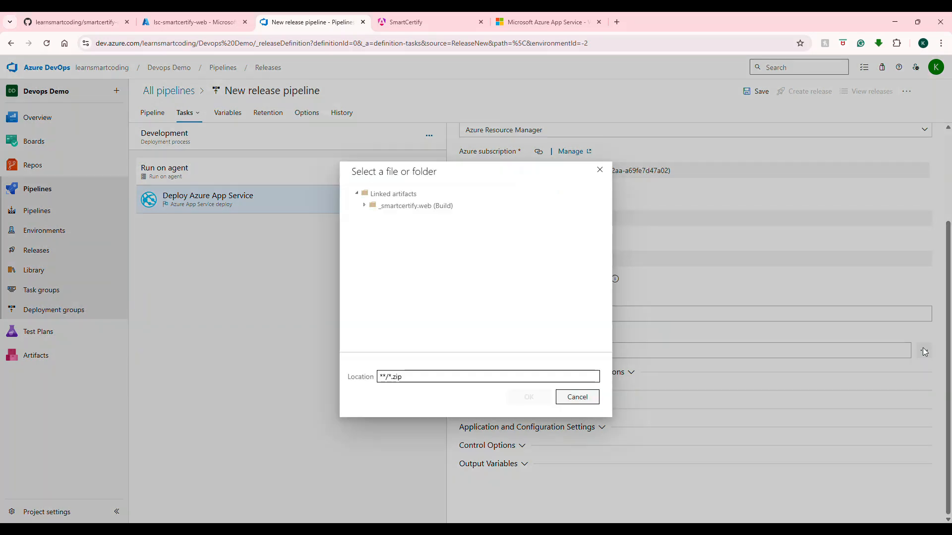
left_click(370, 204)
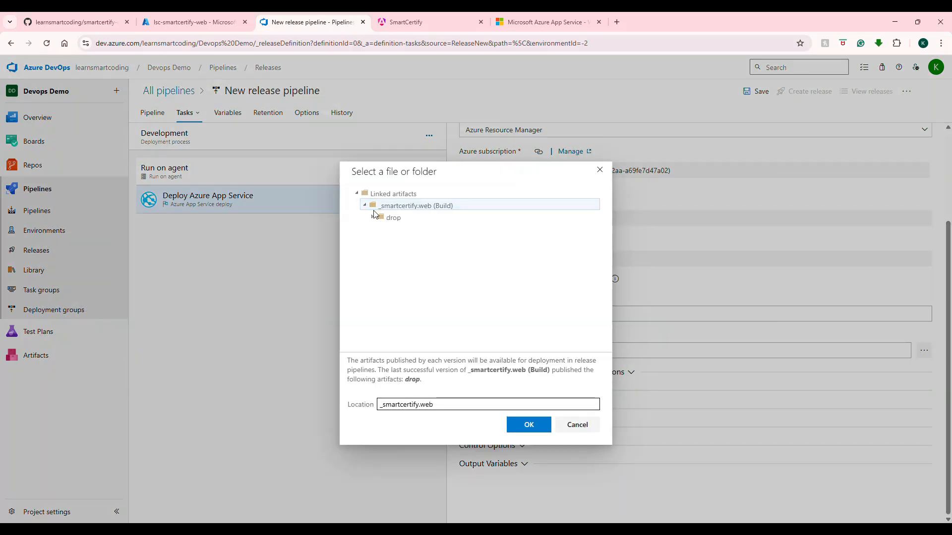
left_click(377, 220)
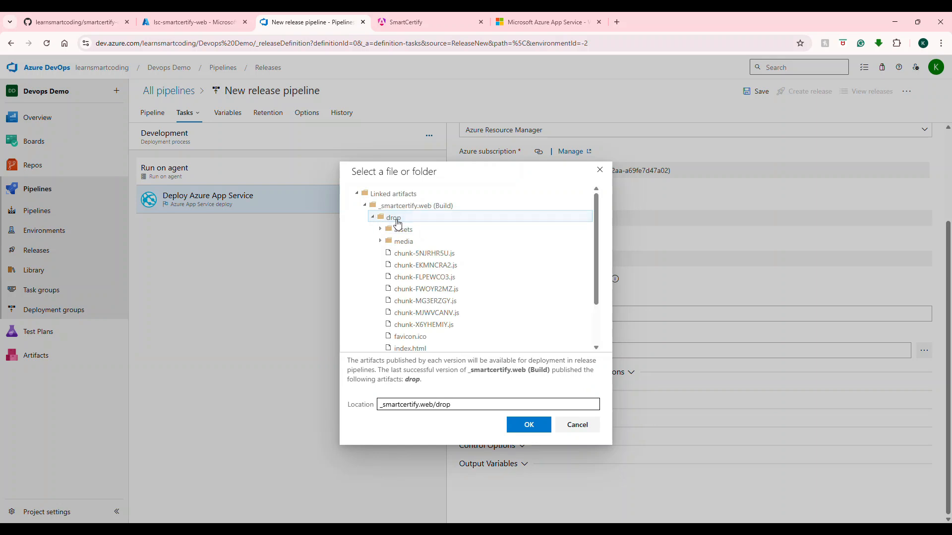
left_click(529, 425)
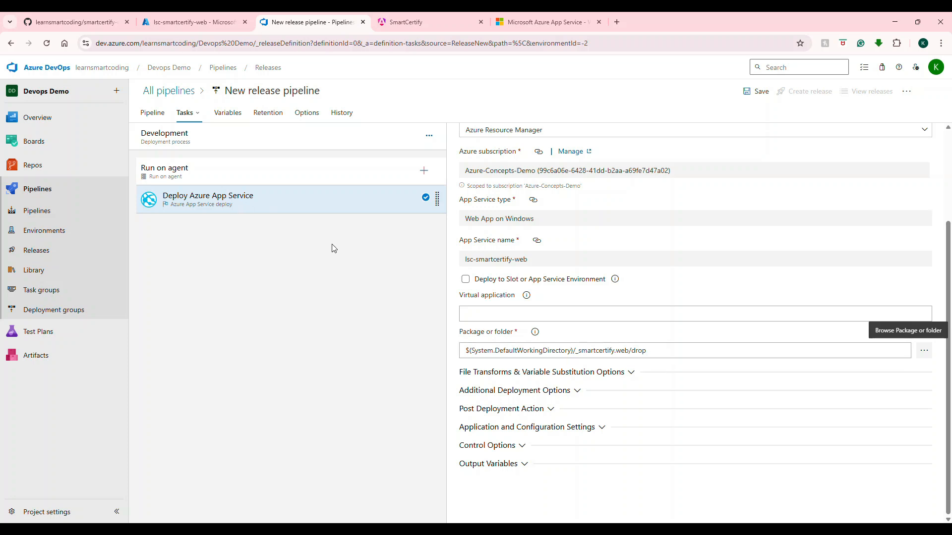
Step: Rename the release pipeline as Smart Certify Web CD Pipeline
left_click(286, 92)
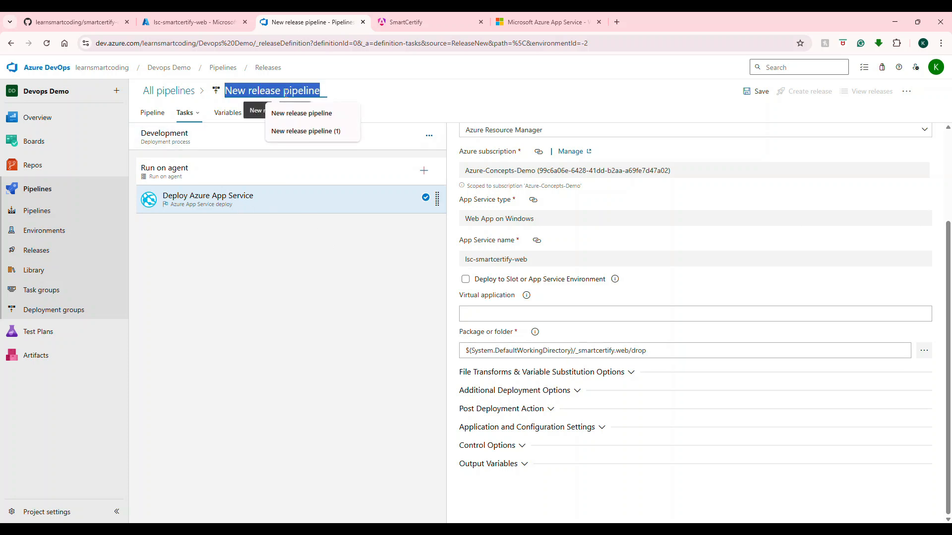
type("SmartCertifyWeb CD Pipeline")
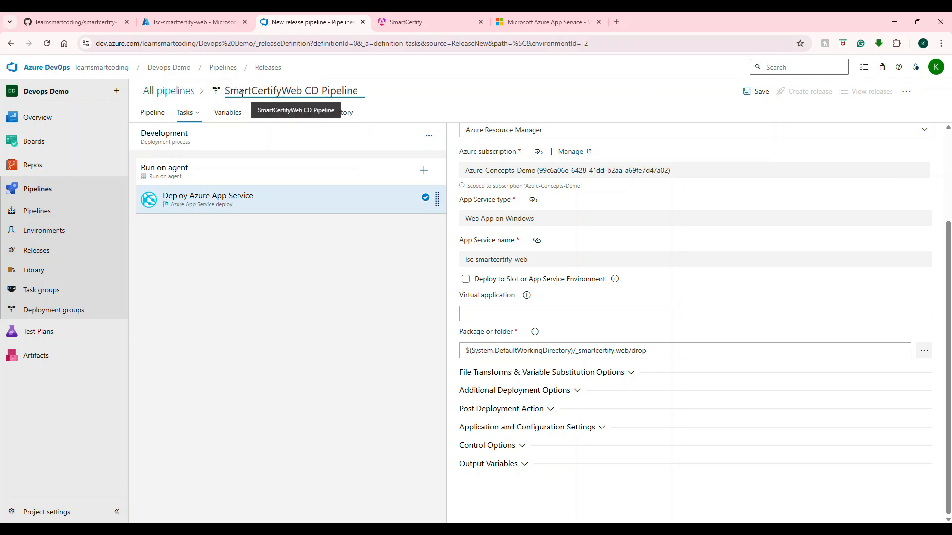
left_click(251, 92)
left_click(285, 91)
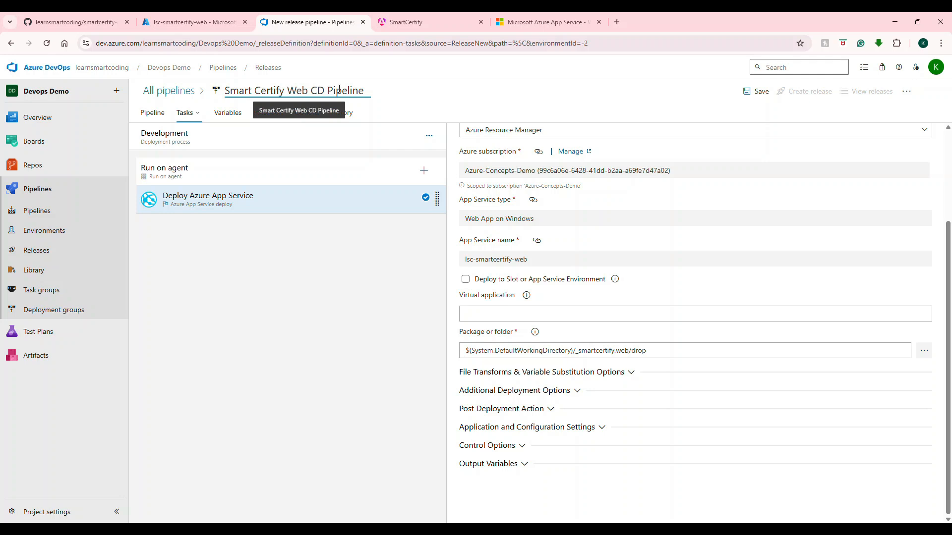
Step: Save the release pipeline in the SmartCertifyApp folder
left_click(758, 91)
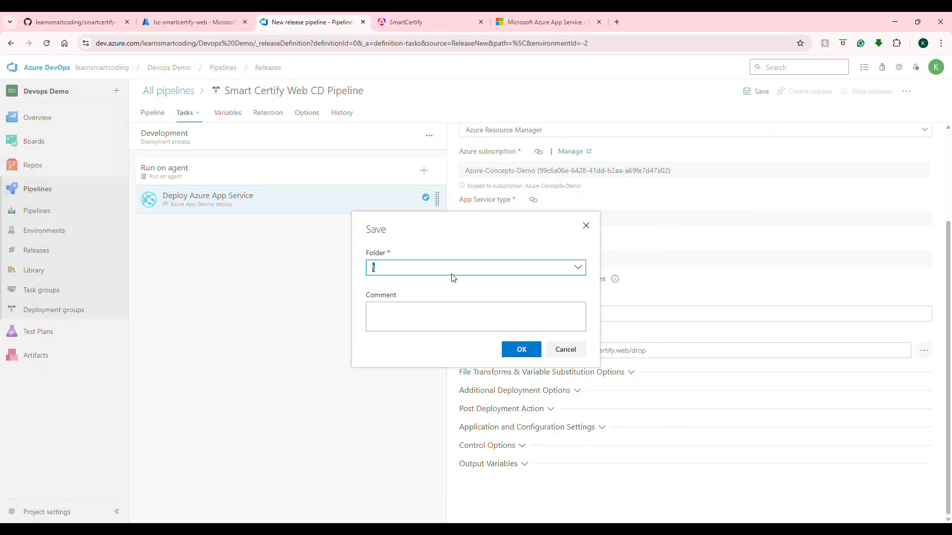
left_click(575, 273)
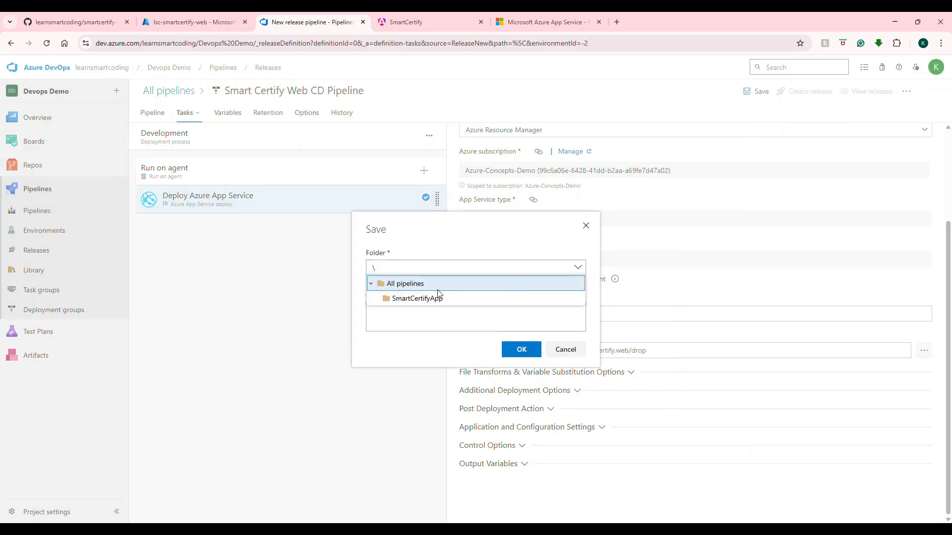
left_click(434, 298)
left_click(521, 349)
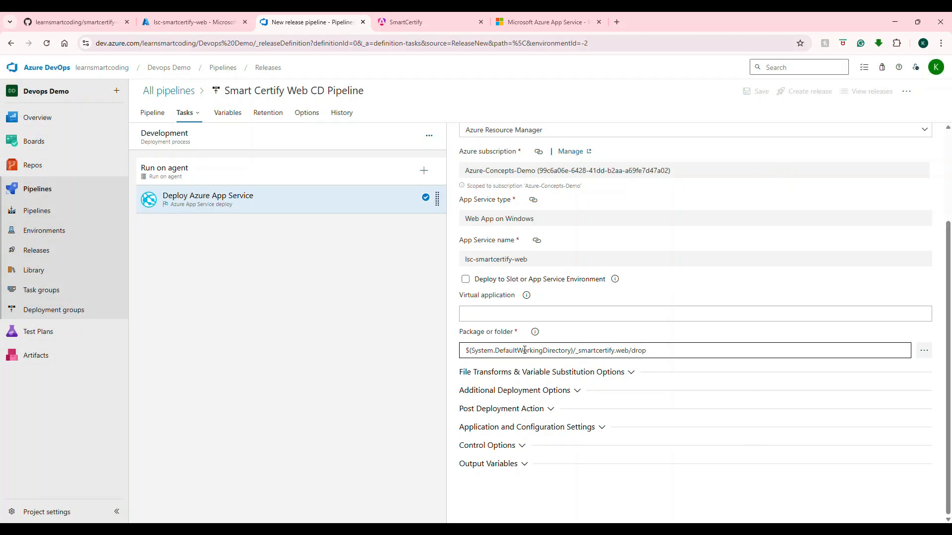
Step: Create a release with the Development stage's trigger changed from automated to manual
left_click(816, 96)
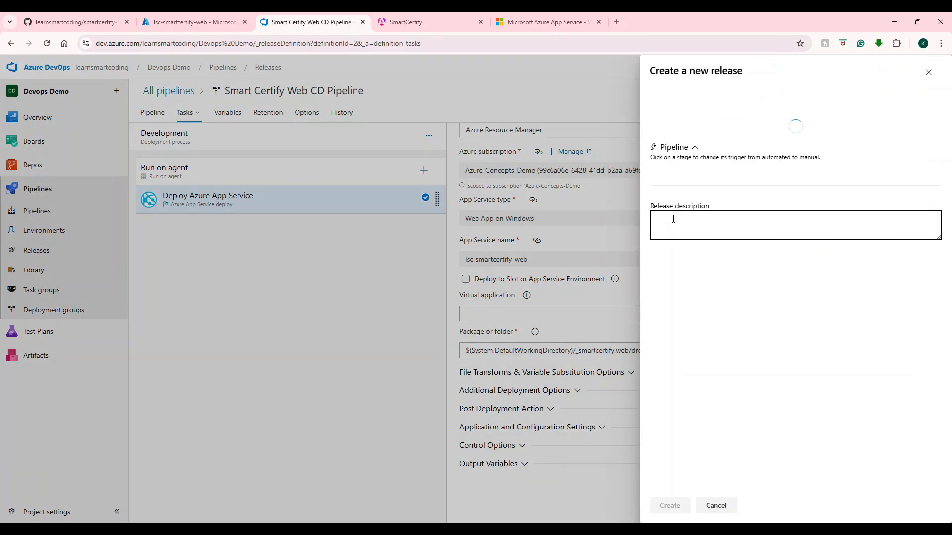
left_click(725, 193)
left_click(714, 214)
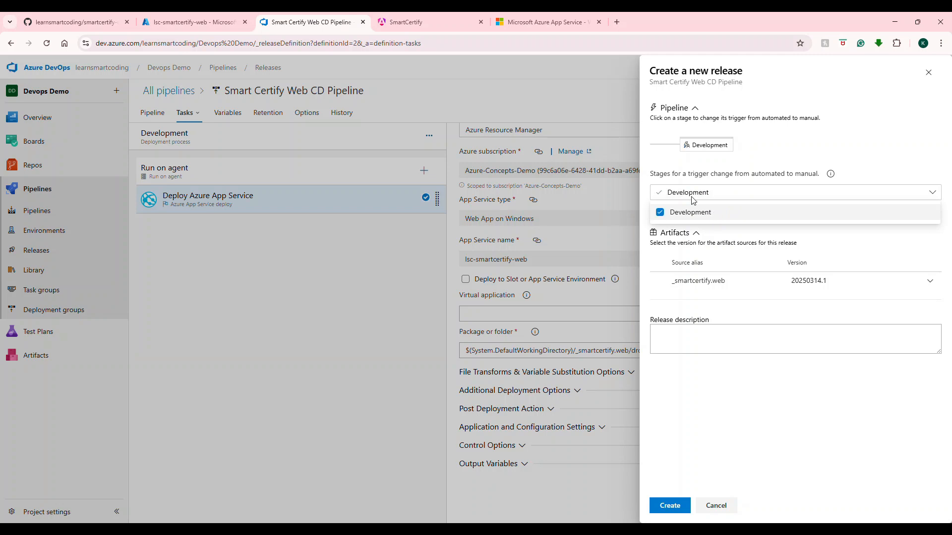
left_click(674, 508)
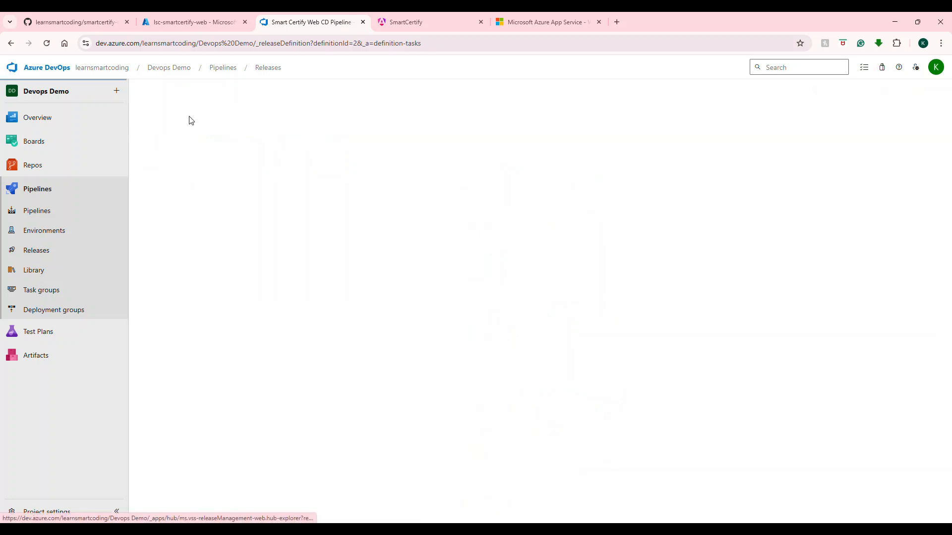
Step: Open the newly created release and deploy it to the Development stage
left_click(187, 119)
mouse_move(310, 220)
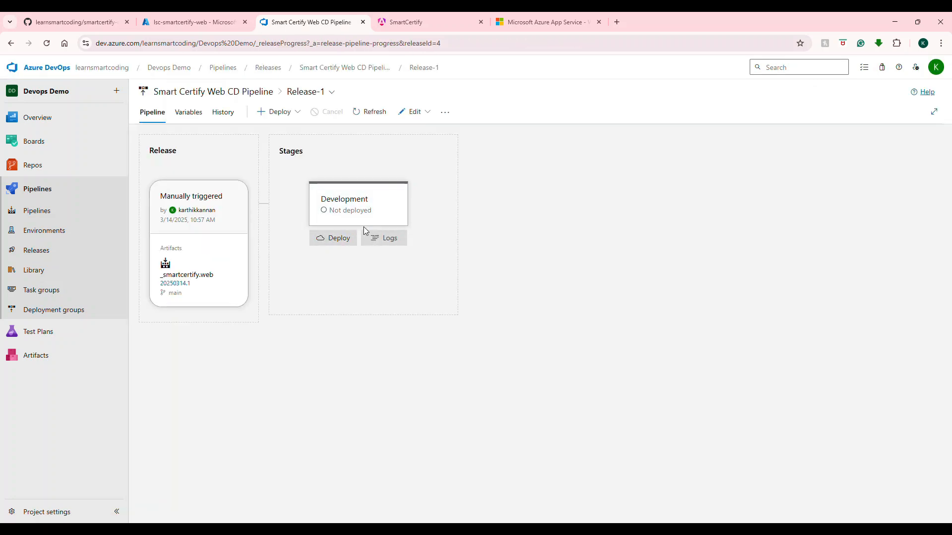
left_click(349, 240)
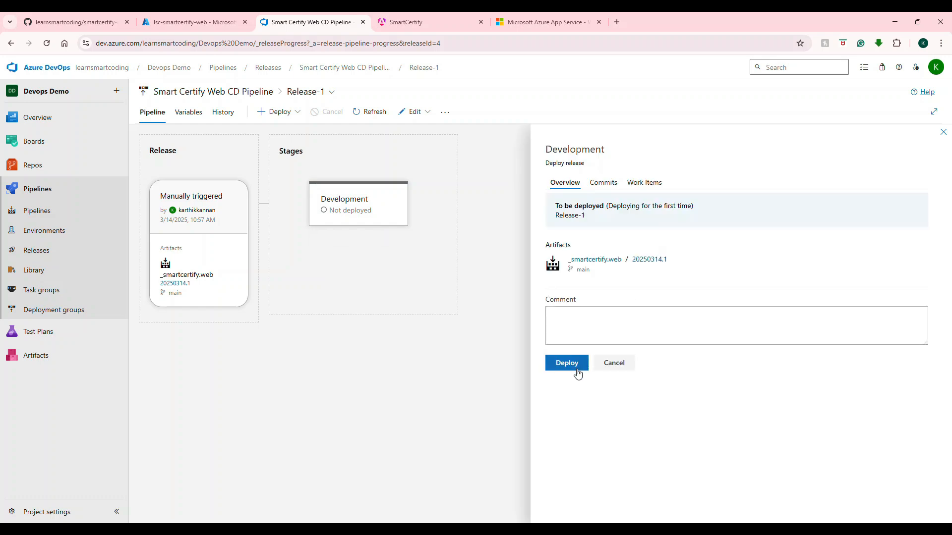
left_click(573, 370)
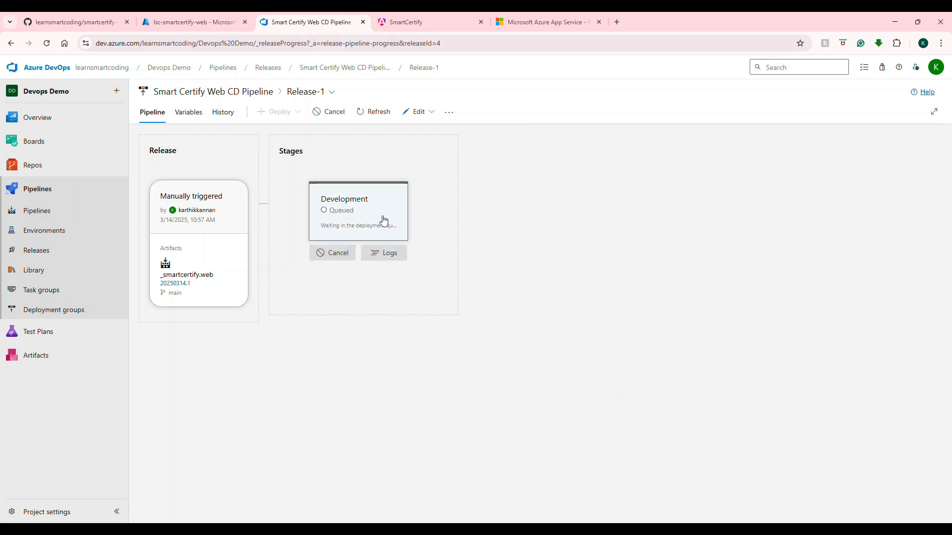
Step: Follow the Development stage's deployment logs and check the web app's current site and Azure overview while the deployment runs
left_click(357, 225)
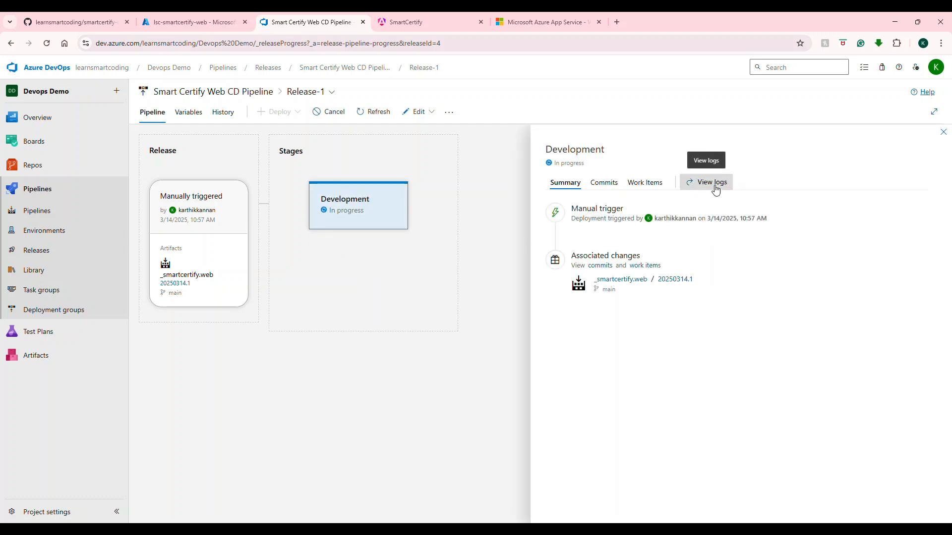
left_click(706, 192)
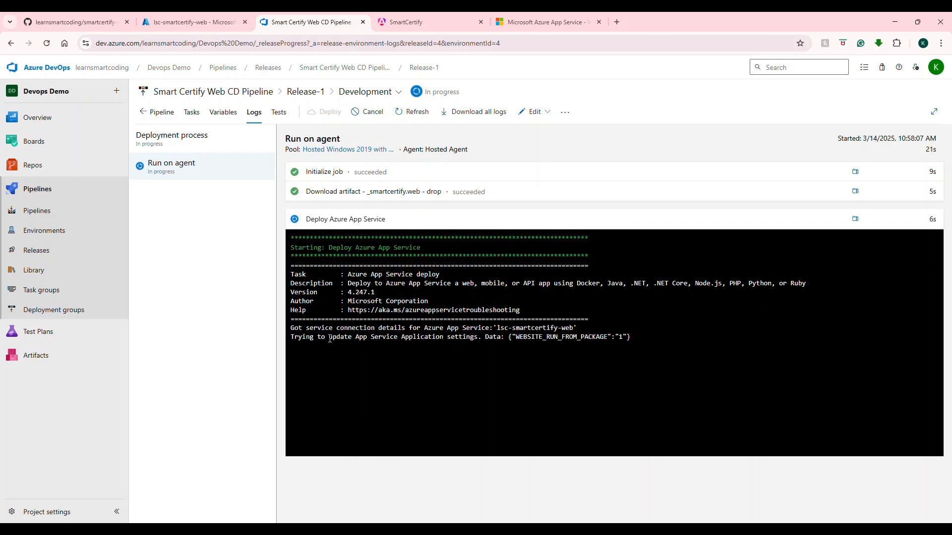
left_click_drag(330, 339, 471, 351)
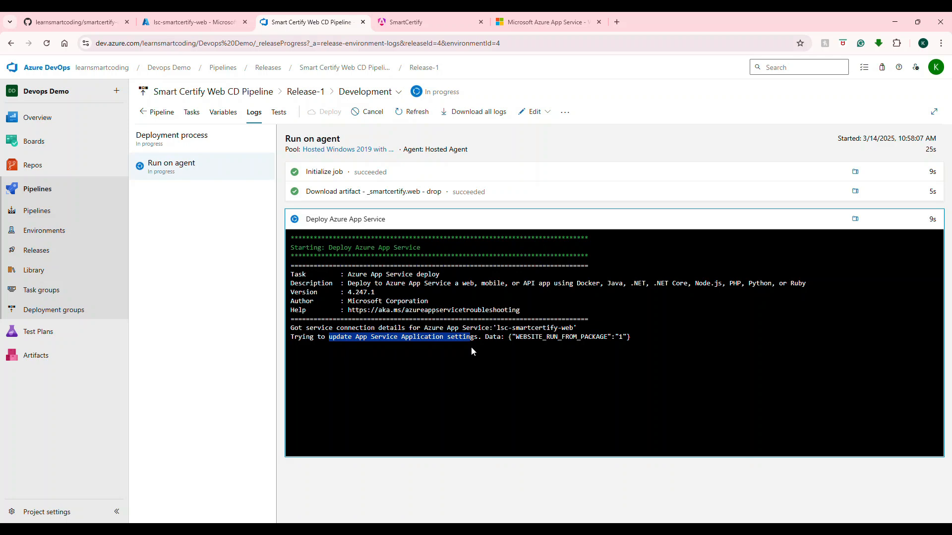
left_click(564, 24)
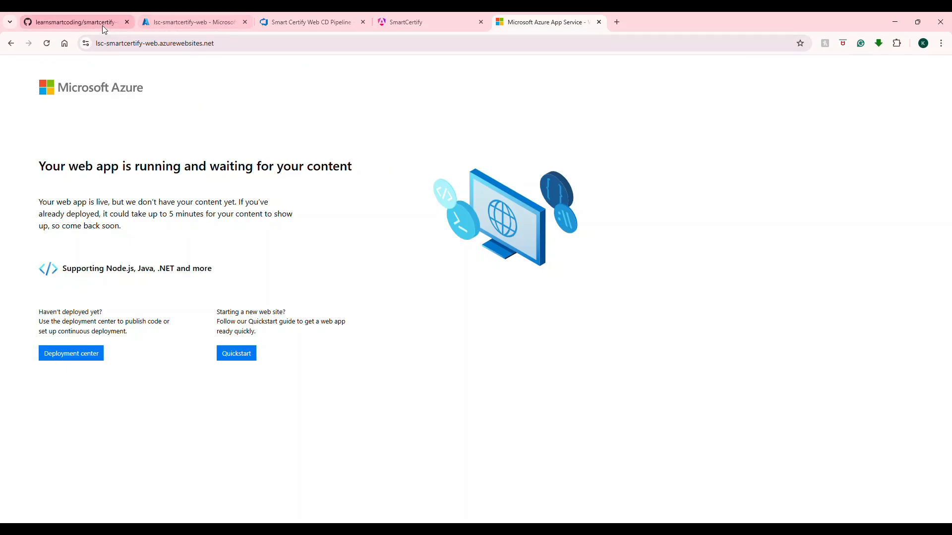
left_click(162, 28)
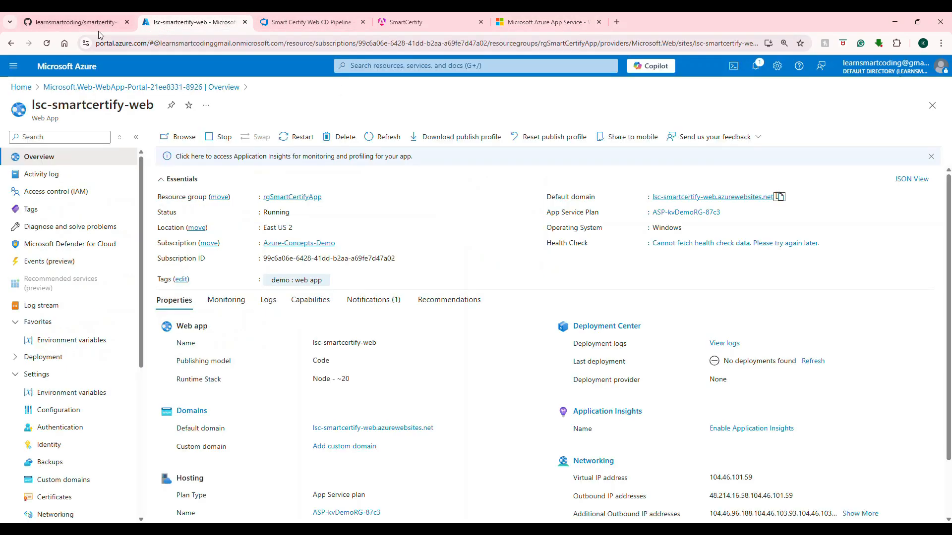
left_click(97, 28)
left_click(315, 24)
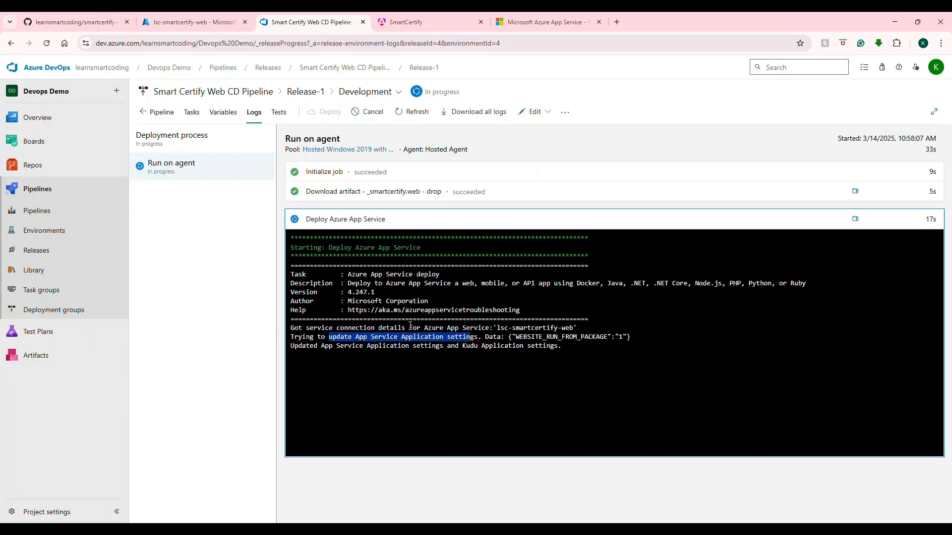
left_click(401, 383)
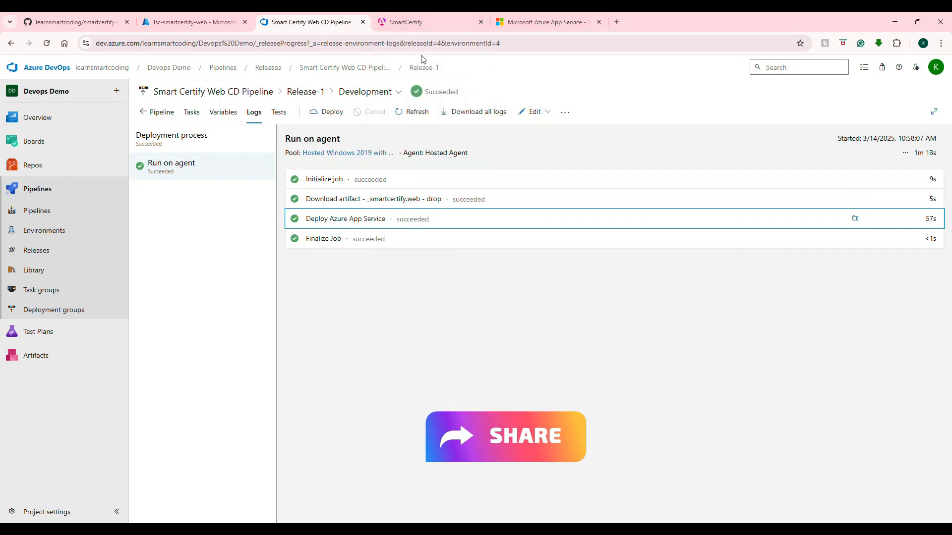
Step: Reload the lsc-smartcertify-web site and browse the deployed application's Courses page
left_click(547, 21)
left_click(539, 43)
key("Return")
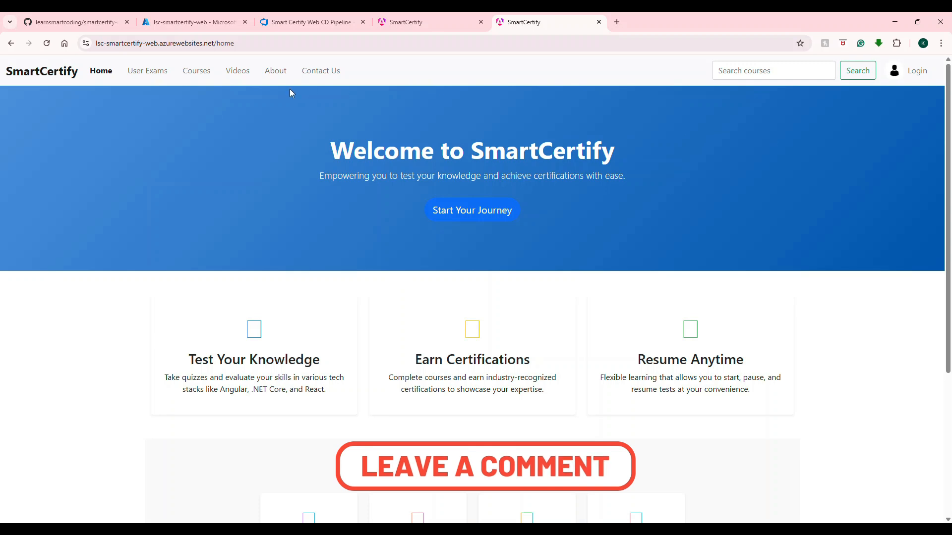
left_click(204, 75)
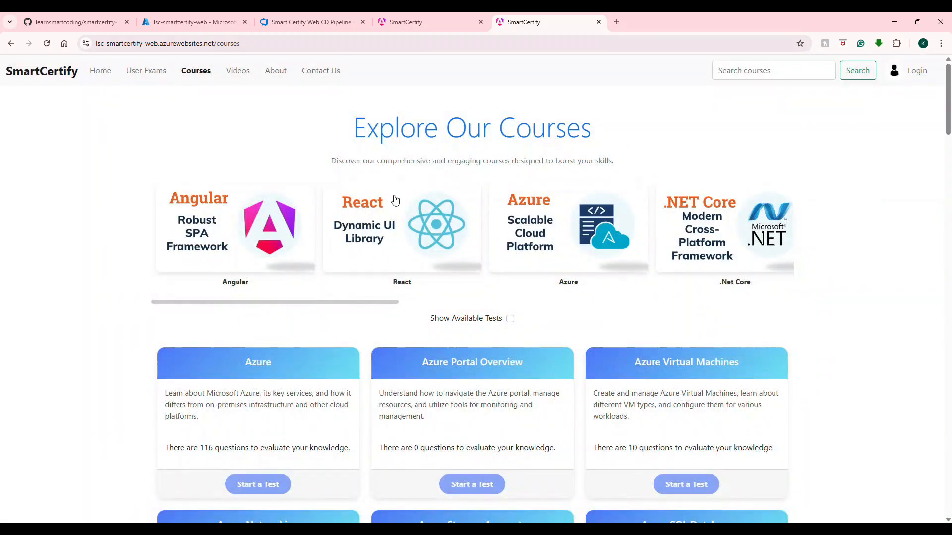
scroll(490, 208, "down", 4)
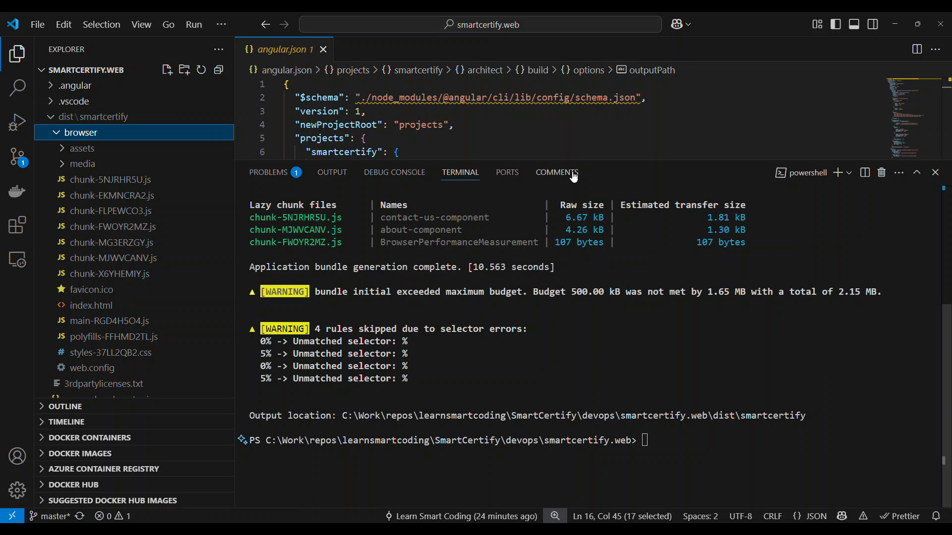
Step: Switch to Visual Studio Code, collapse the dist folder and locate web.config in the project's src folder
left_click(597, 145)
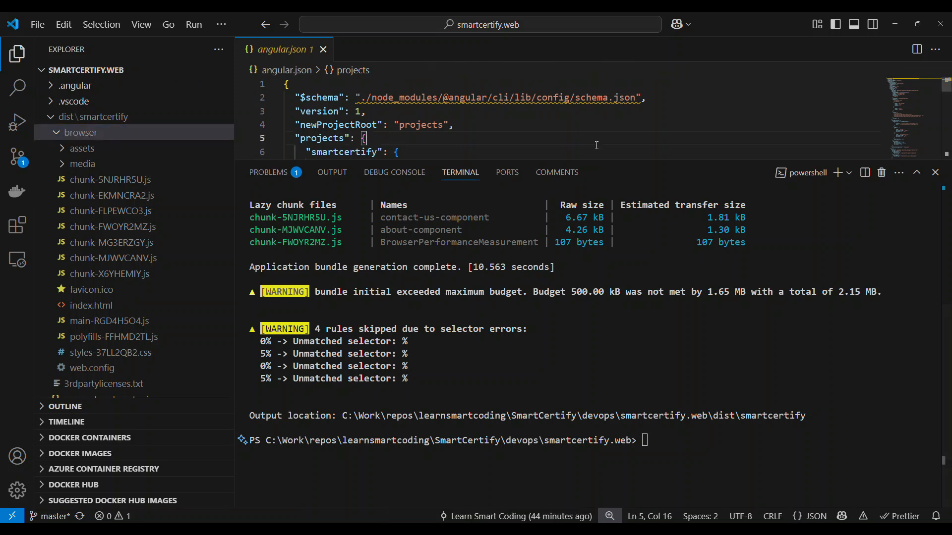
key("ctrl+minus")
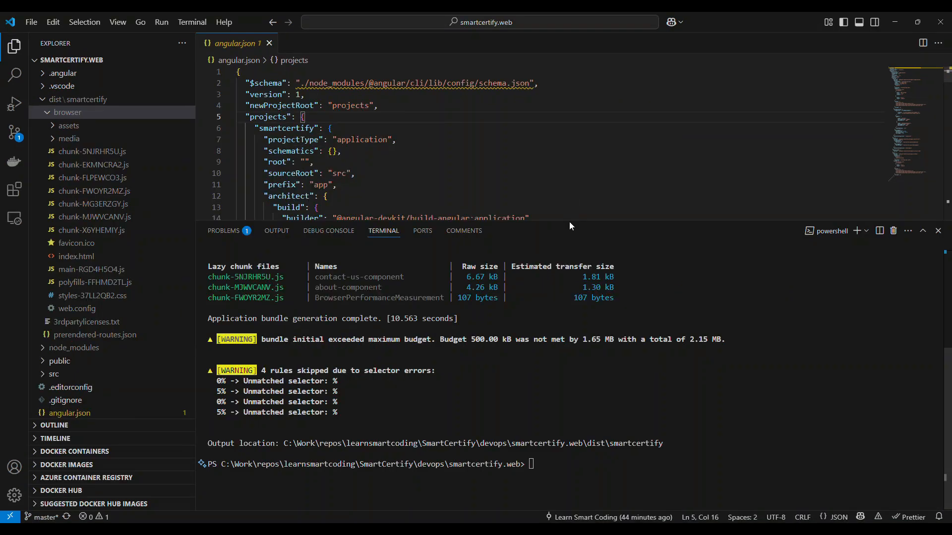
left_click(48, 99)
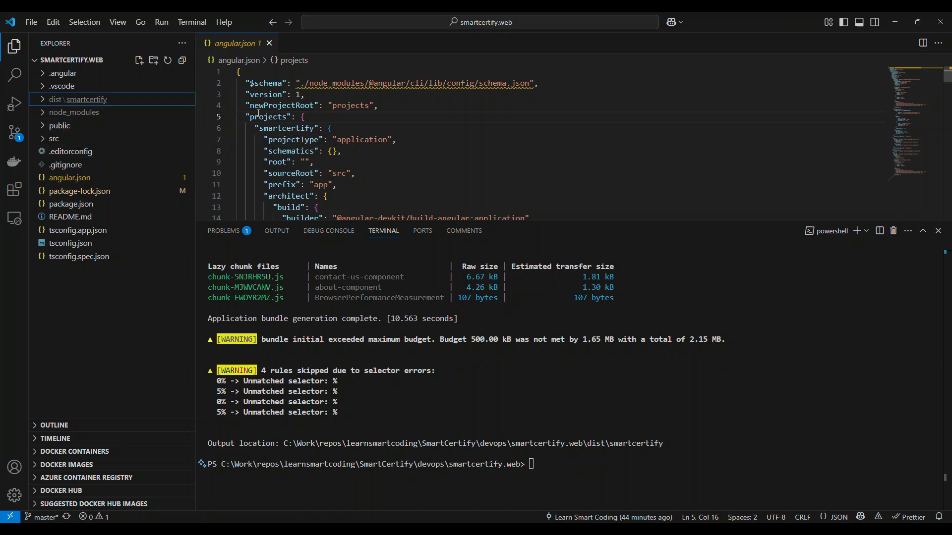
left_click(421, 128)
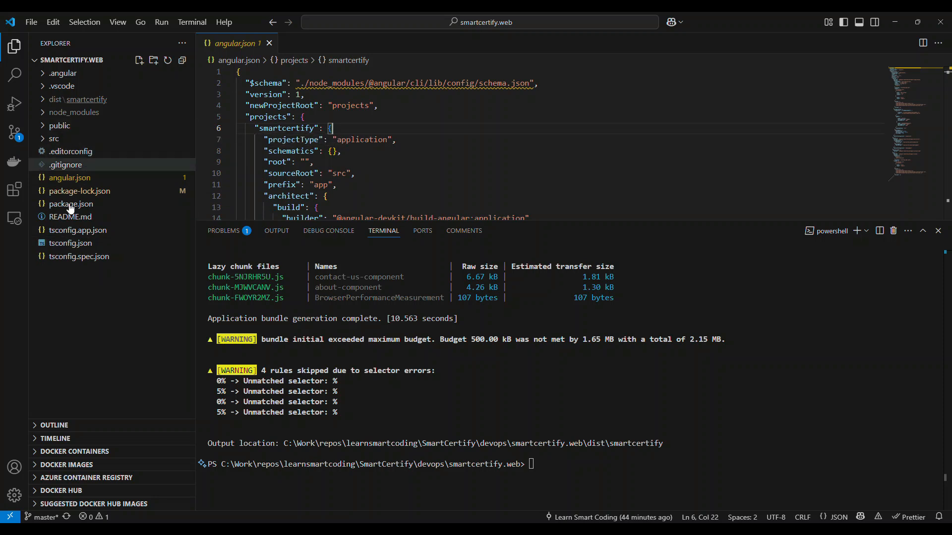
left_click(57, 140)
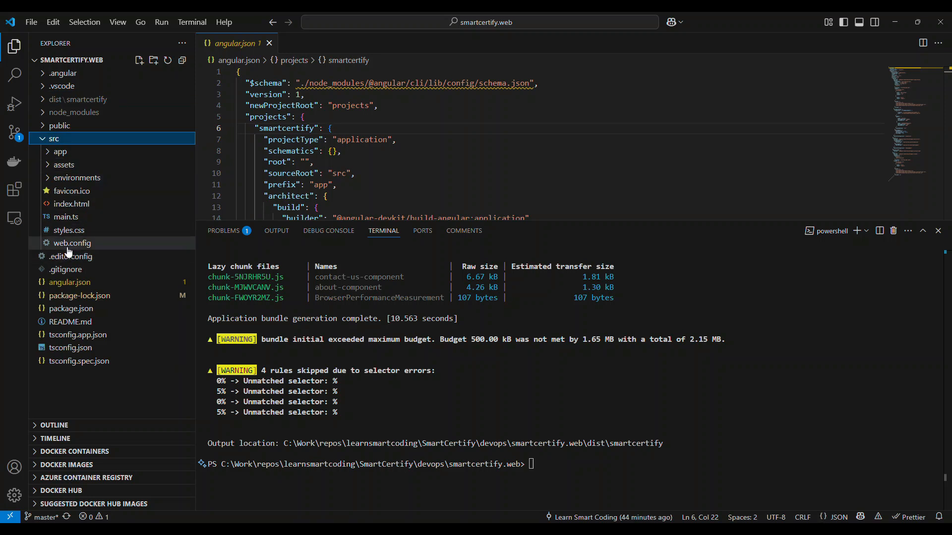
Step: Switch to Chrome and open the deployed site's /courses URL directly in a new tab to check its routing
key("alt+Tab")
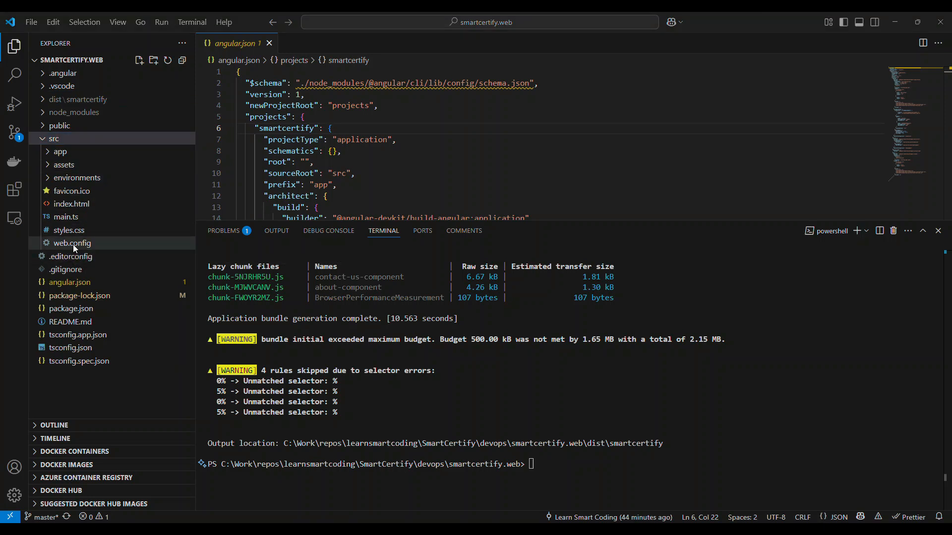
left_click(248, 45)
key("ctrl+c")
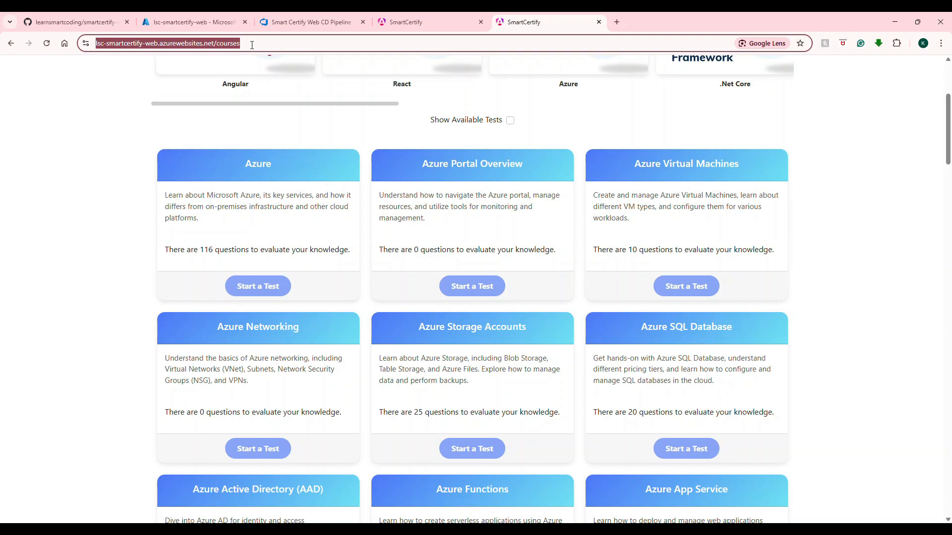
left_click(617, 21)
key("ctrl+v")
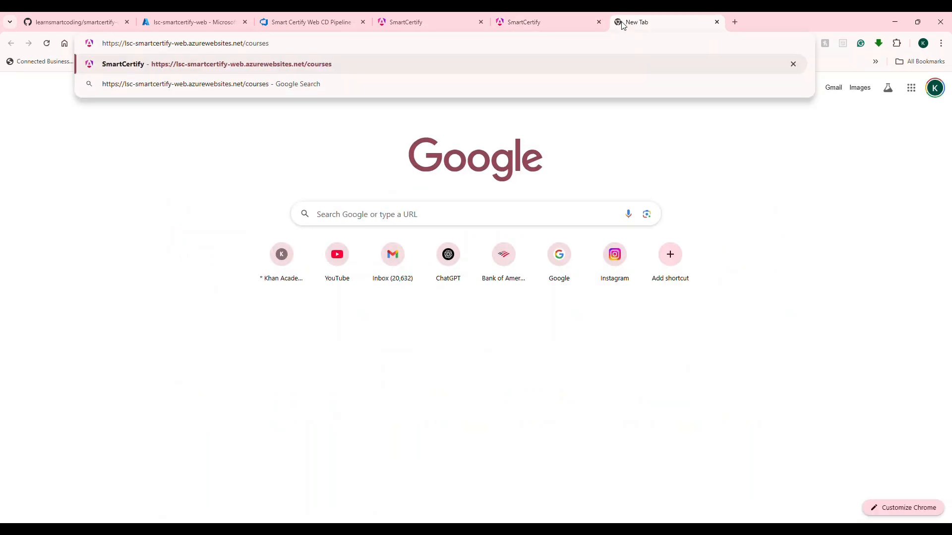
key("Return")
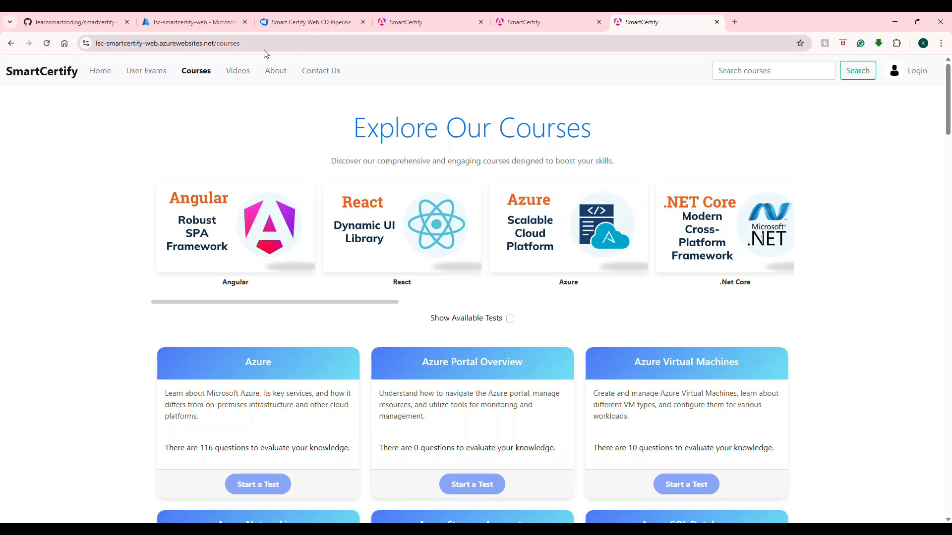
Step: Return to Visual Studio Code, open src/web.config in an enlarged editor and review its Angular rewrite rule, file extensions and custom headers
key("alt+Tab")
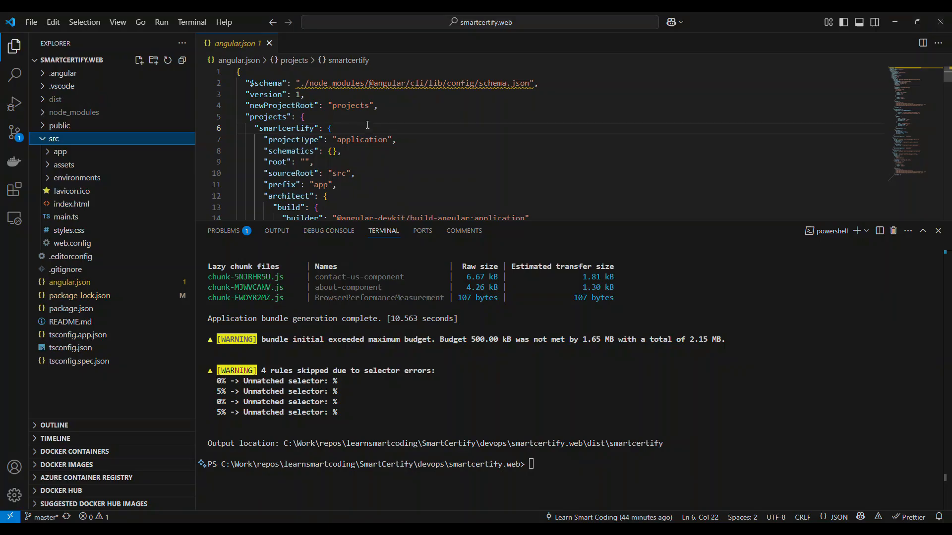
left_click(70, 244)
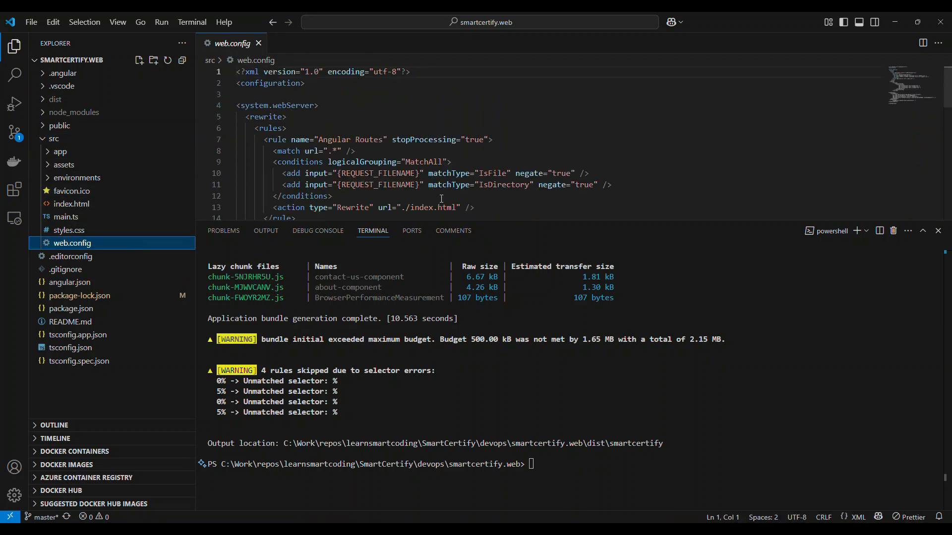
left_click_drag(484, 222, 496, 418)
left_click(574, 275)
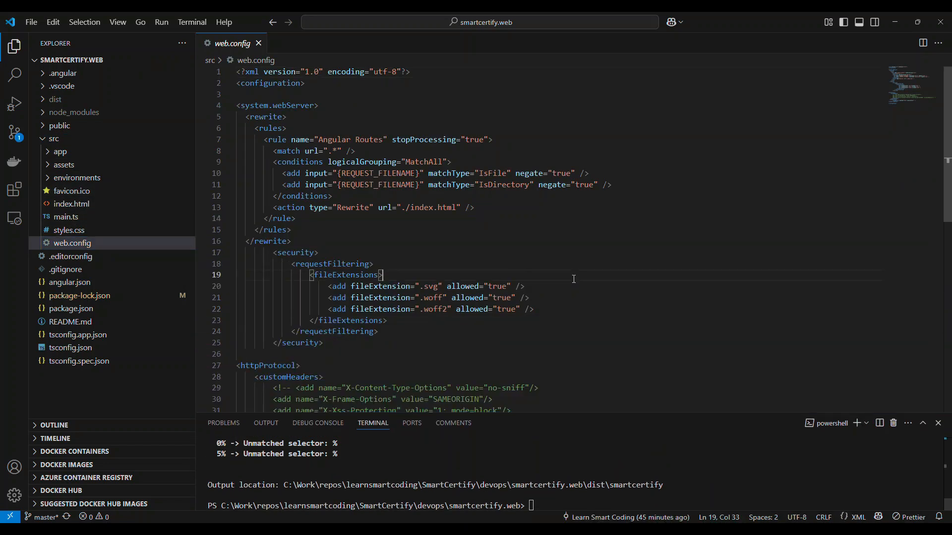
key("ctrl+minus")
key("ctrl+plus")
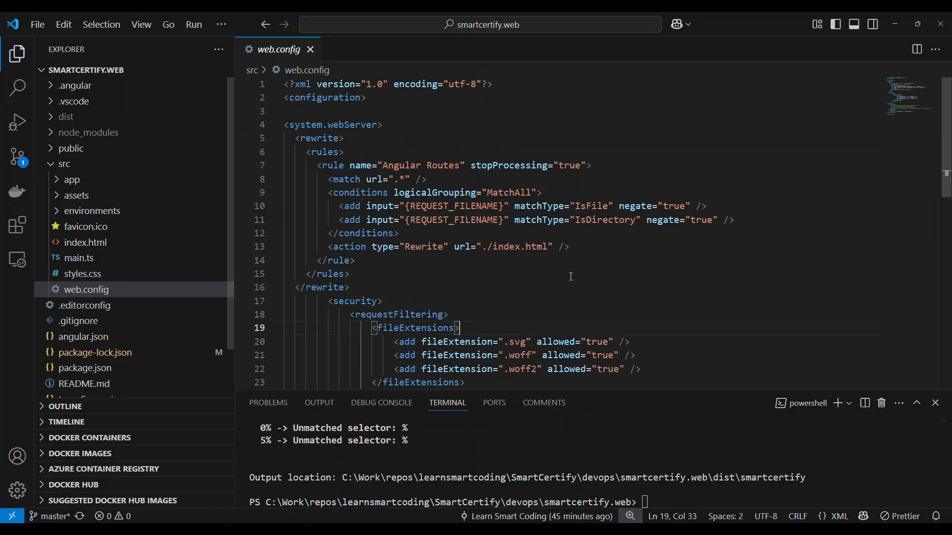
scroll(577, 248, "down", 4)
scroll(584, 225, "down", 3)
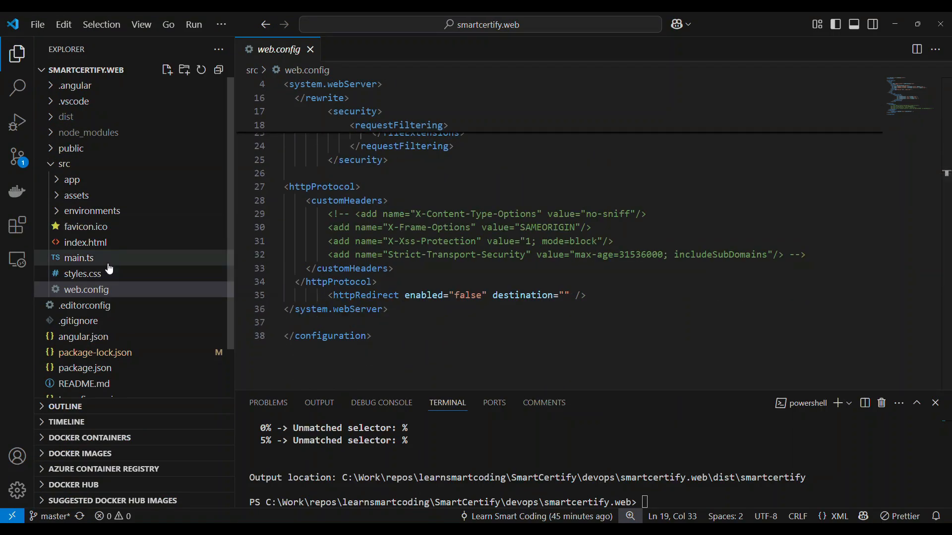
Step: Open angular.json and examine the production configuration's fileReplacements block
scroll(84, 298, "down", 2)
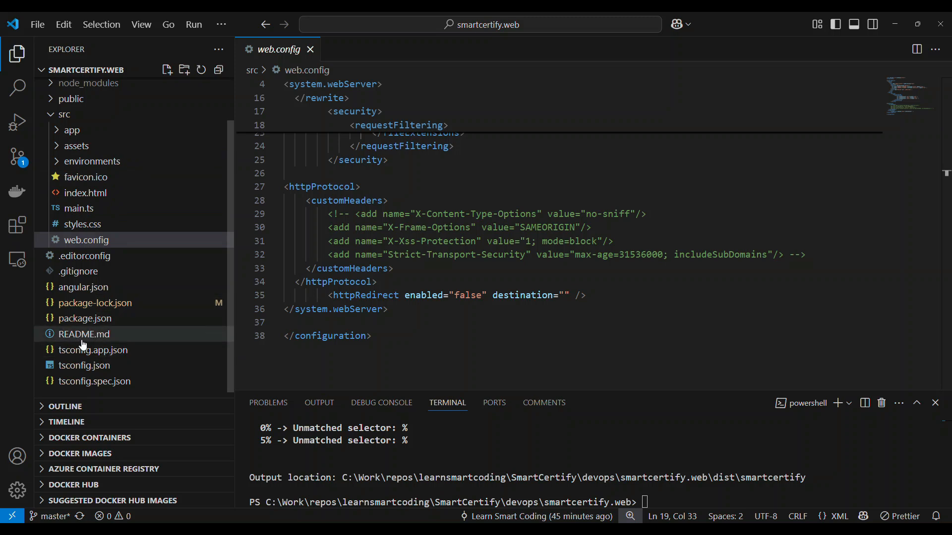
left_click(82, 287)
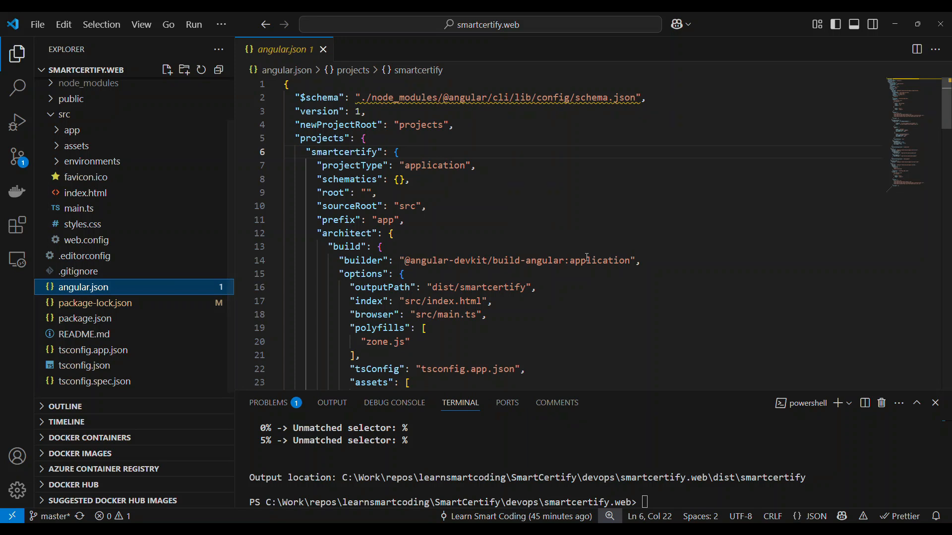
scroll(404, 221, "down", 2)
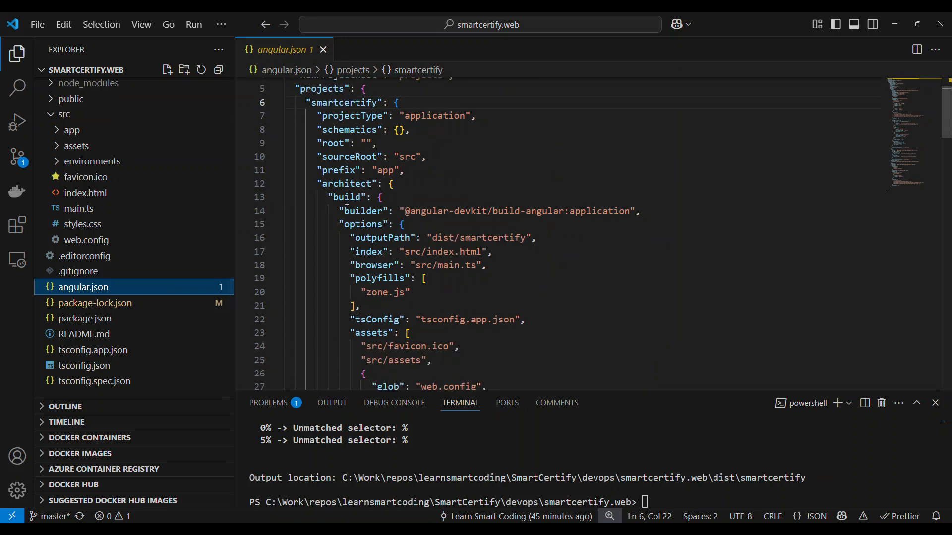
scroll(347, 201, "down", 9)
double_click(392, 331)
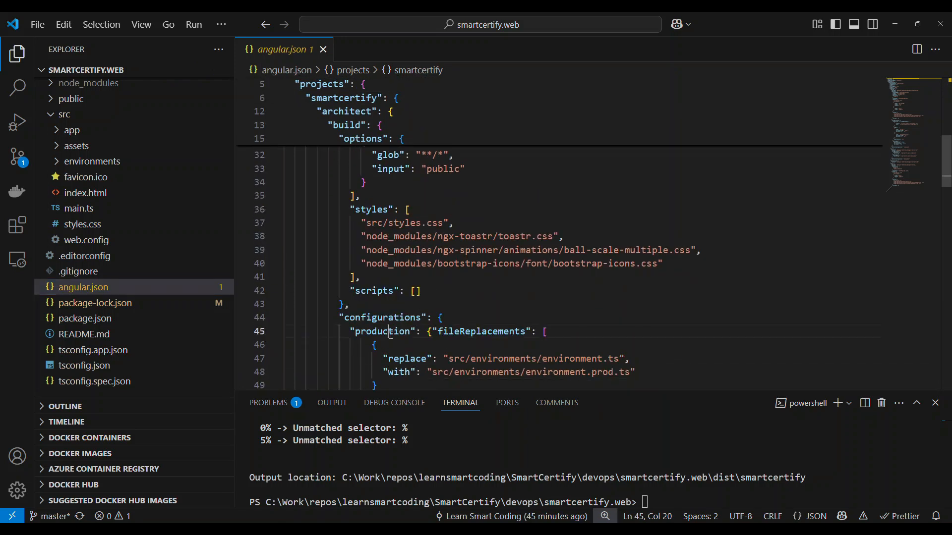
scroll(540, 255, "down", 2)
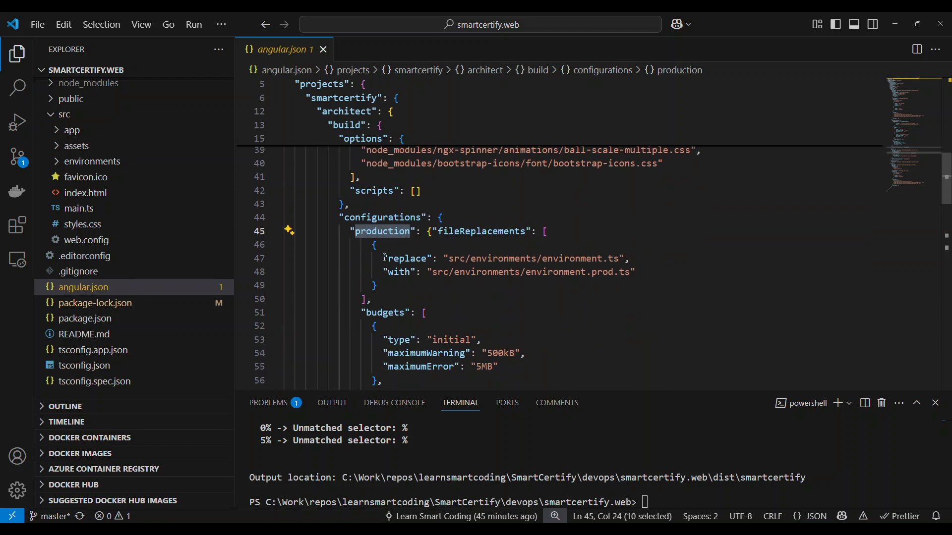
left_click_drag(371, 247, 385, 292)
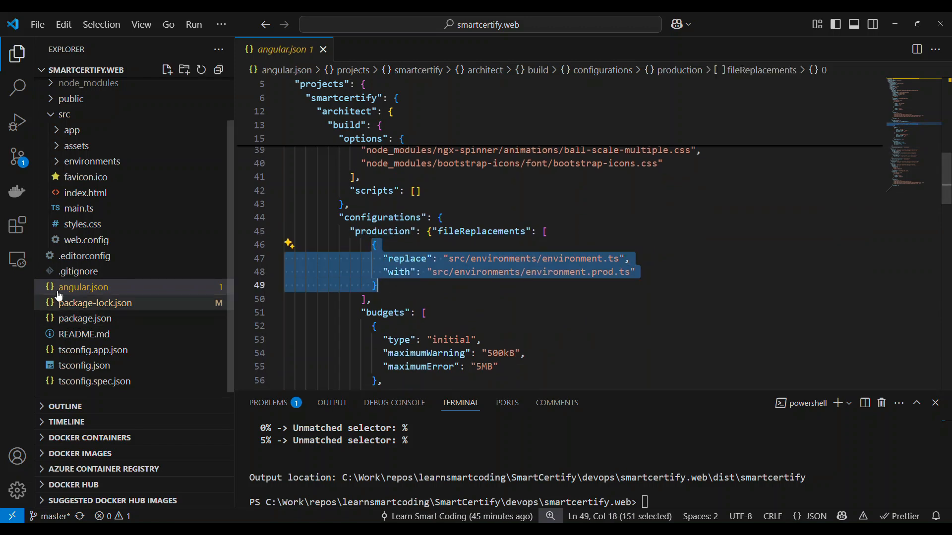
Step: Open environment.prod.ts in the environments folder and examine its prod environment settings and serverUrl
left_click(87, 162)
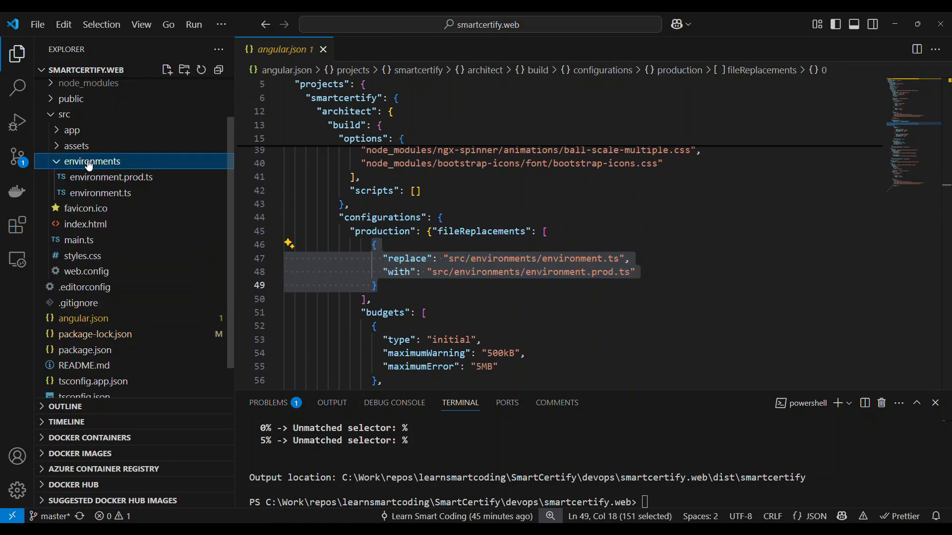
left_click(119, 177)
scroll(472, 218, "down", 2)
scroll(473, 218, "down", 1)
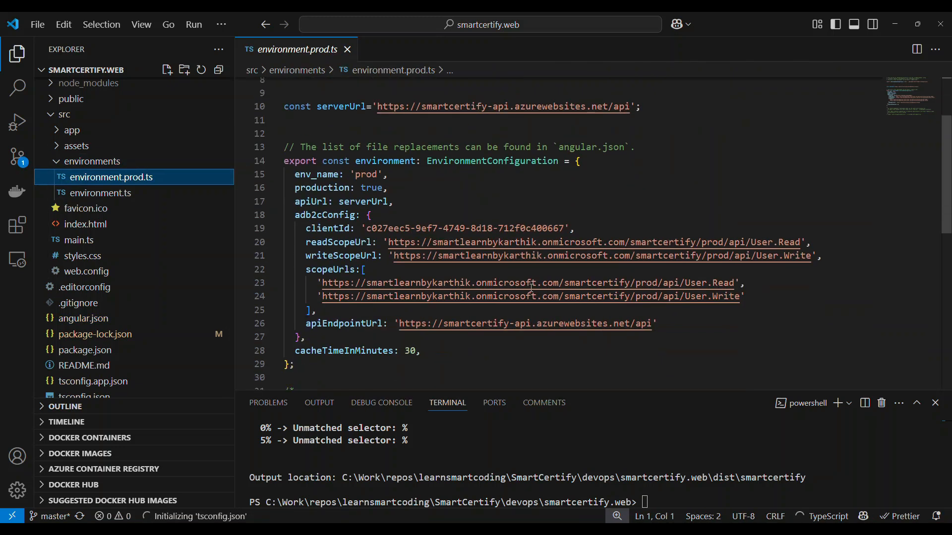
left_click_drag(286, 173, 401, 350)
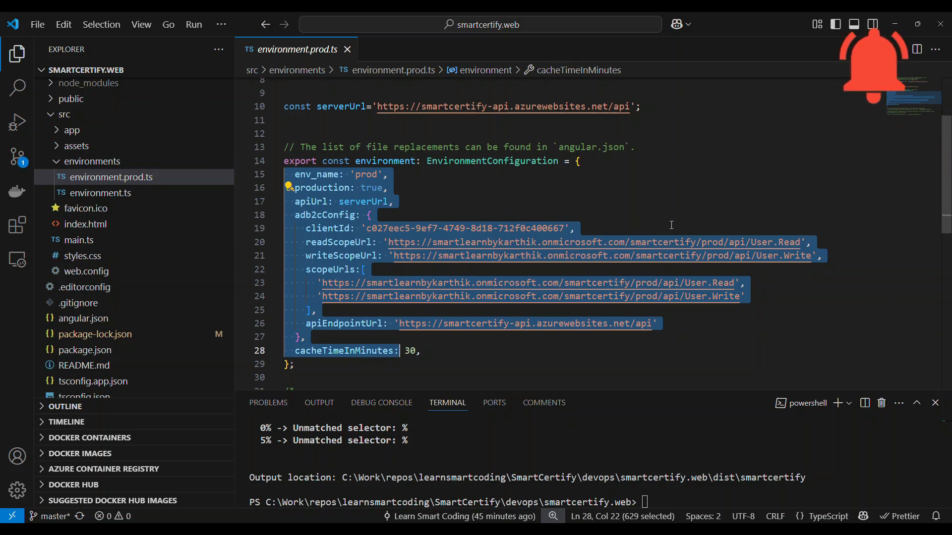
scroll(565, 210, "up", 1)
left_click(345, 160)
left_click_drag(399, 156, 630, 157)
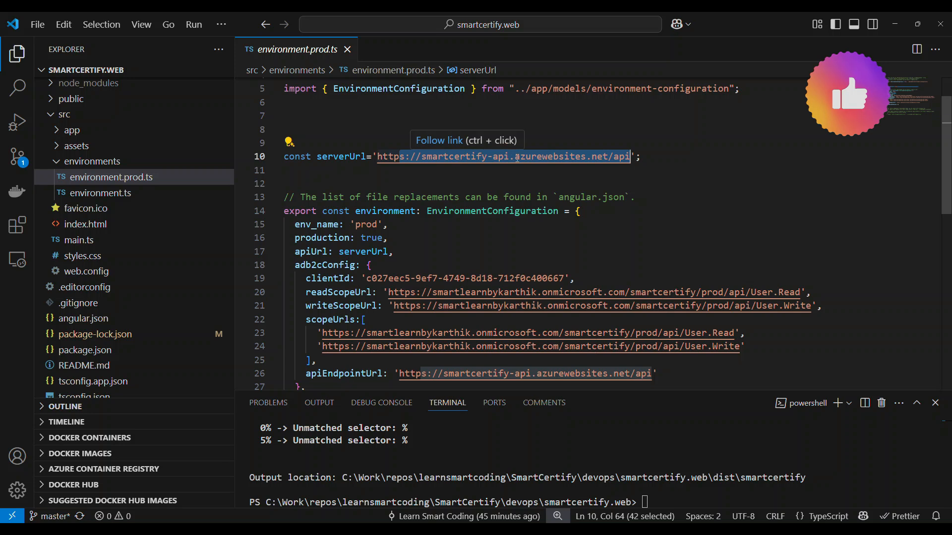
Step: Compare the serverUrl in environment.ts with the one in environment.prod.ts
left_click(101, 192)
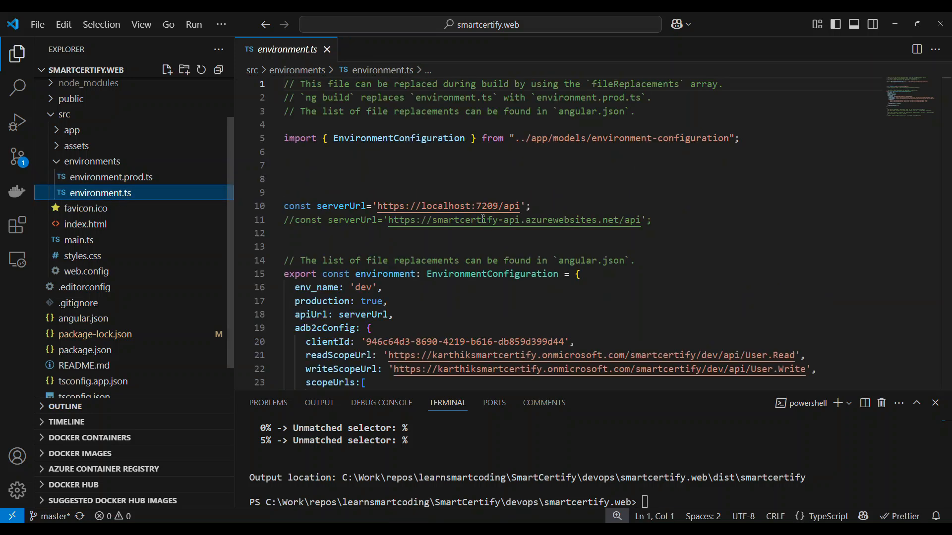
left_click_drag(433, 206, 521, 205)
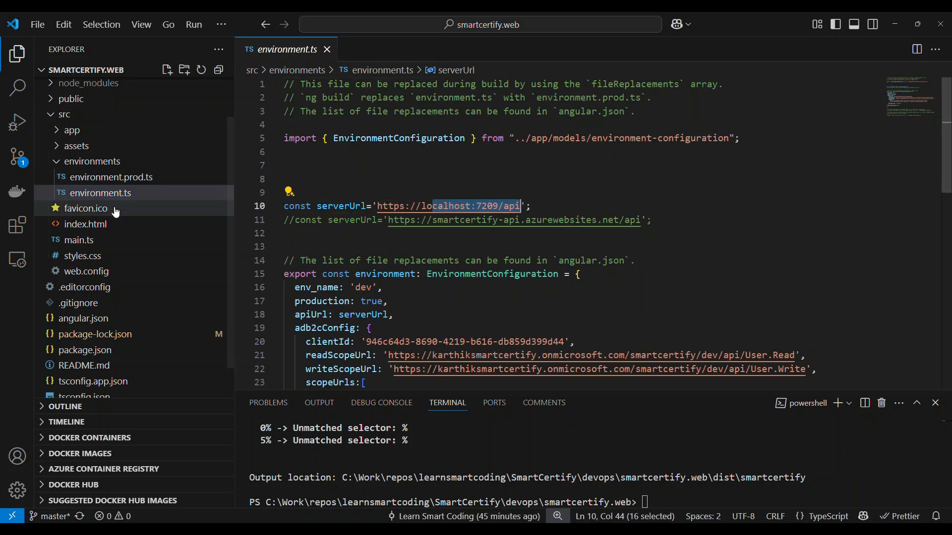
left_click(117, 178)
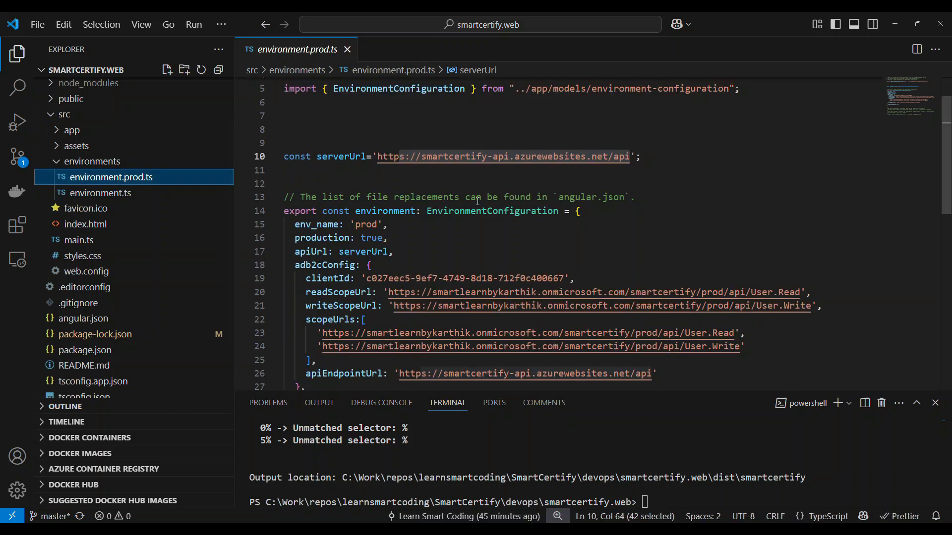
left_click(79, 195)
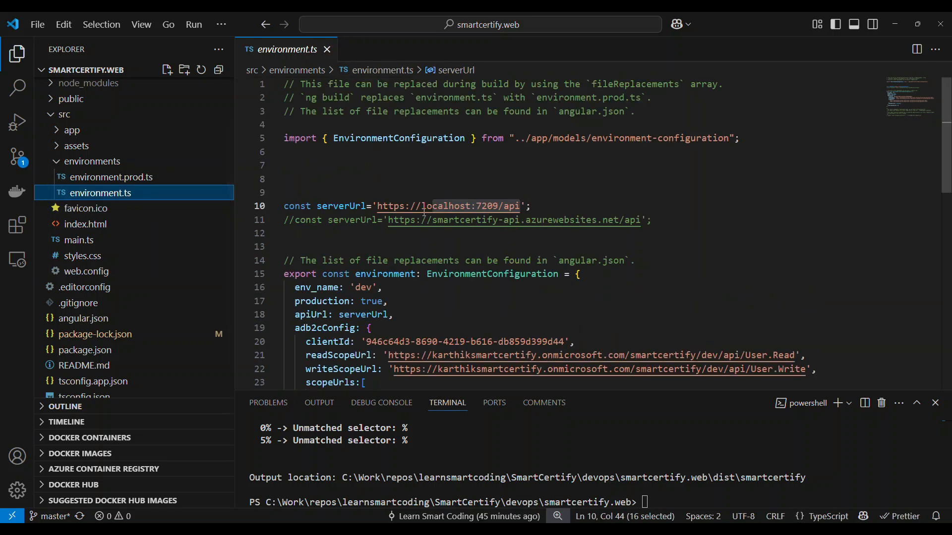
Step: Return to angular.json and examine the production file replacements, budgets and the build and serve default configurations
left_click(93, 319)
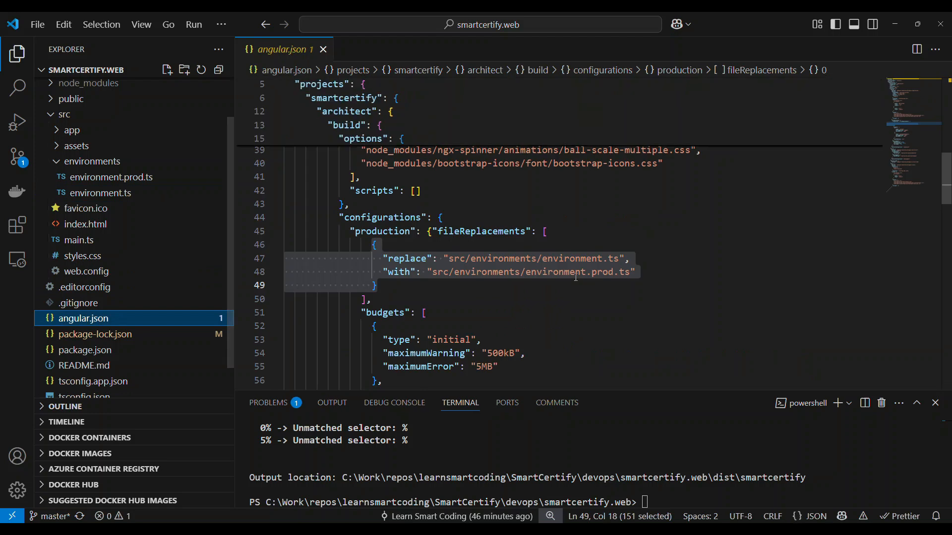
double_click(393, 219)
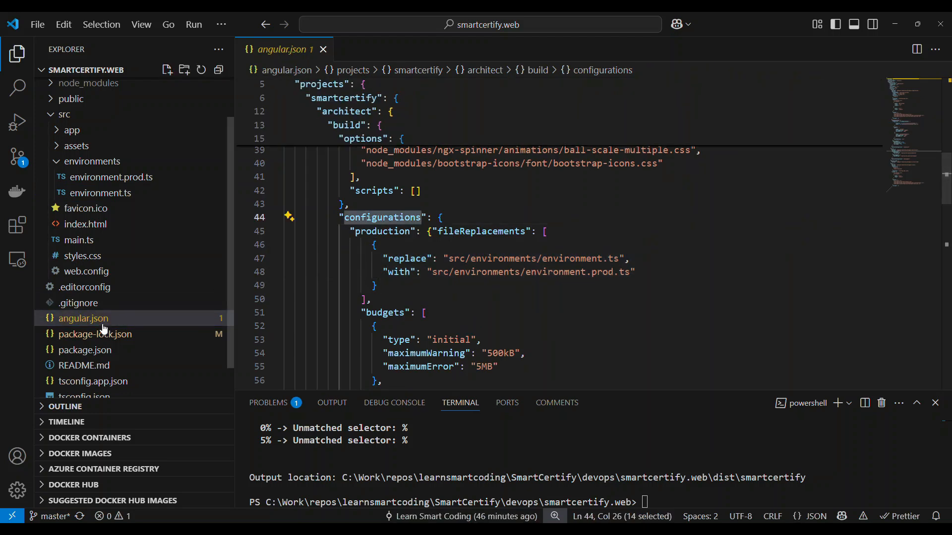
double_click(388, 232)
left_click_drag(350, 245, 429, 279)
scroll(428, 279, "down", 4)
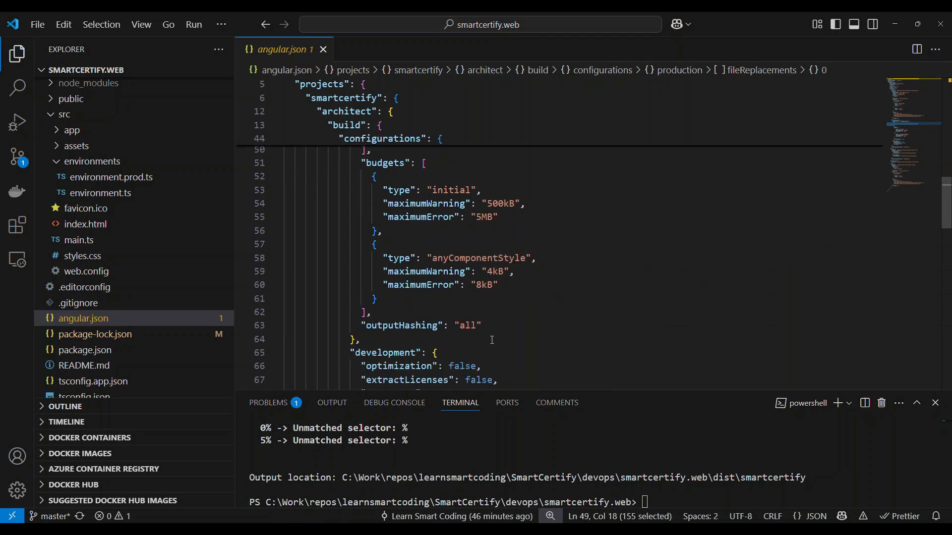
scroll(514, 268, "up", 1)
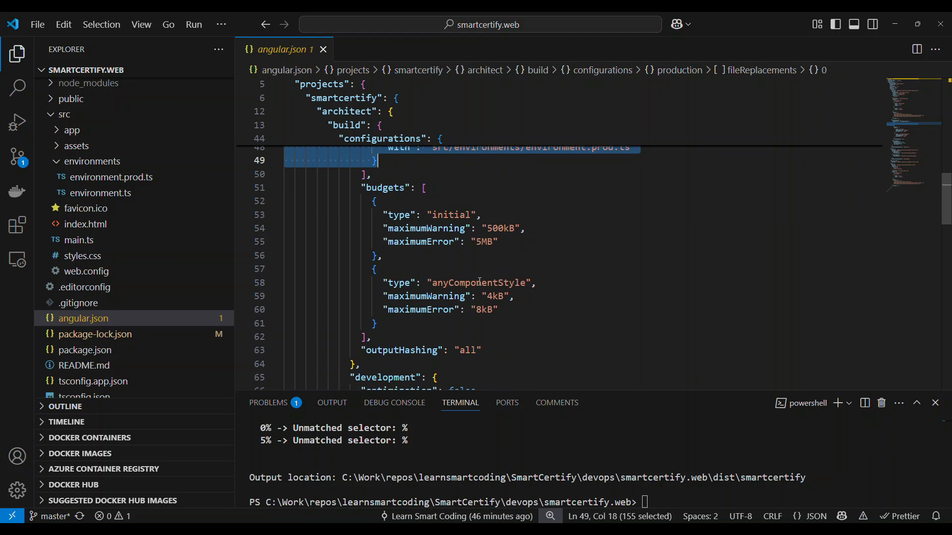
scroll(480, 282, "down", 7)
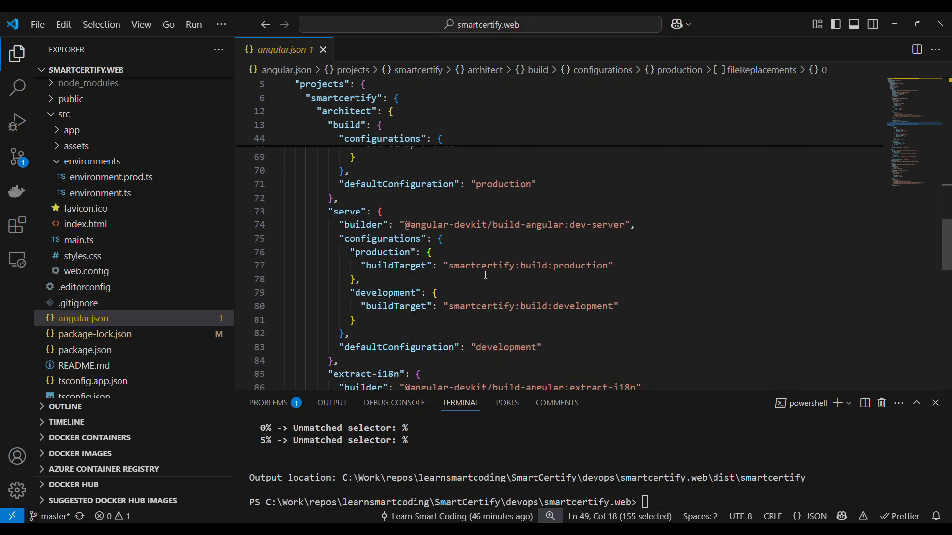
scroll(452, 259, "down", 2)
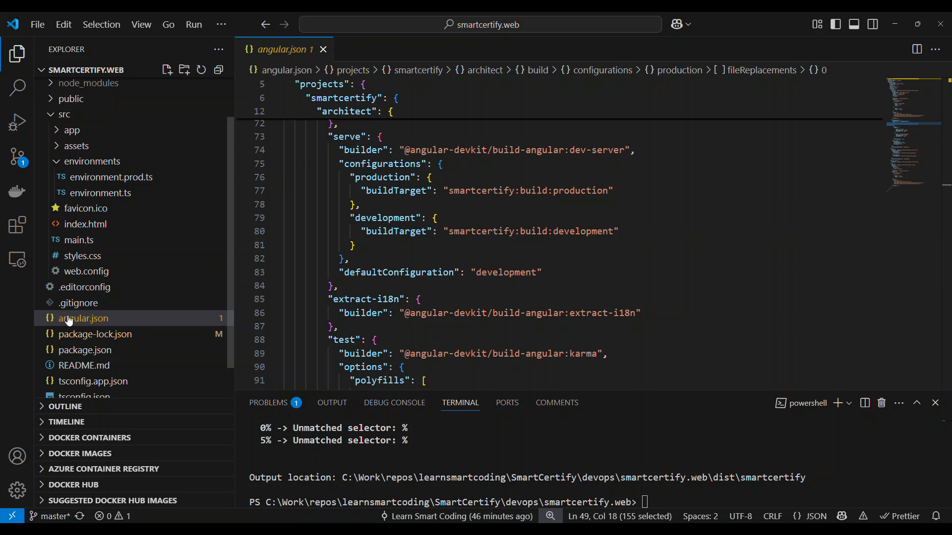
scroll(69, 321, "down", 2)
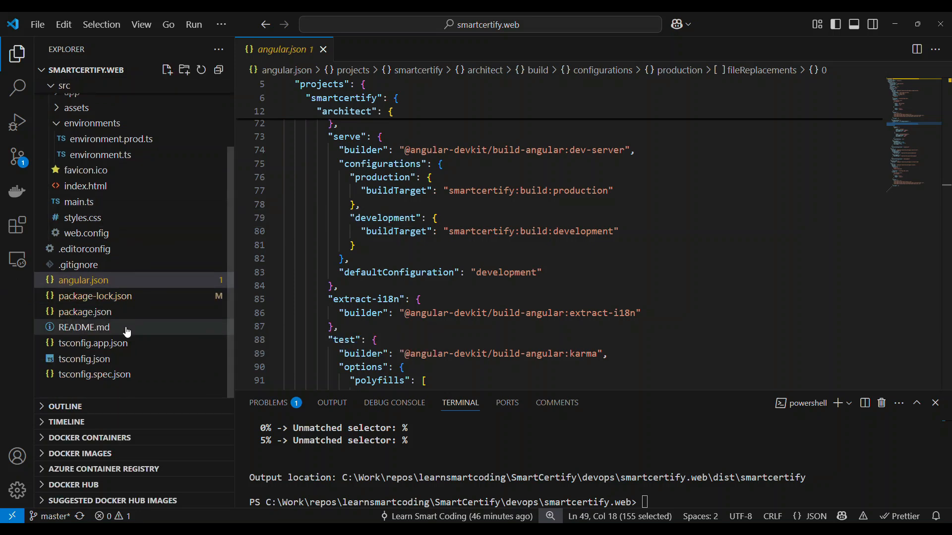
scroll(114, 193, "up", 3)
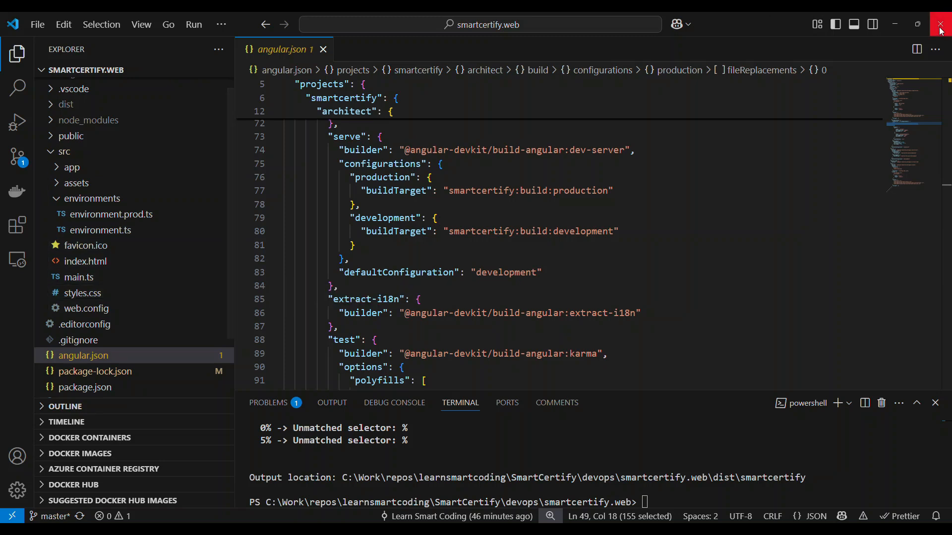
Step: Switch back to the deployed SmartCertify site in Chrome and open its Contact Us page
left_click(894, 25)
left_click(321, 71)
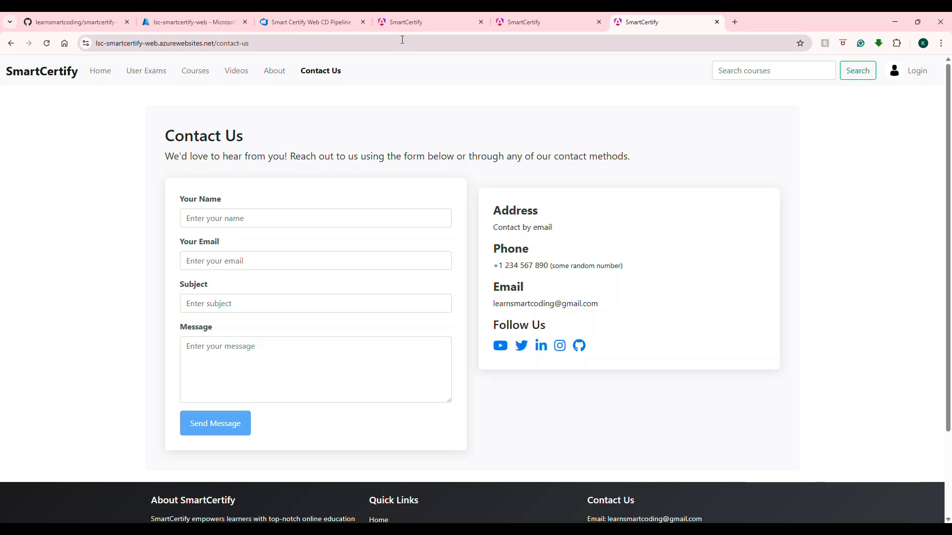